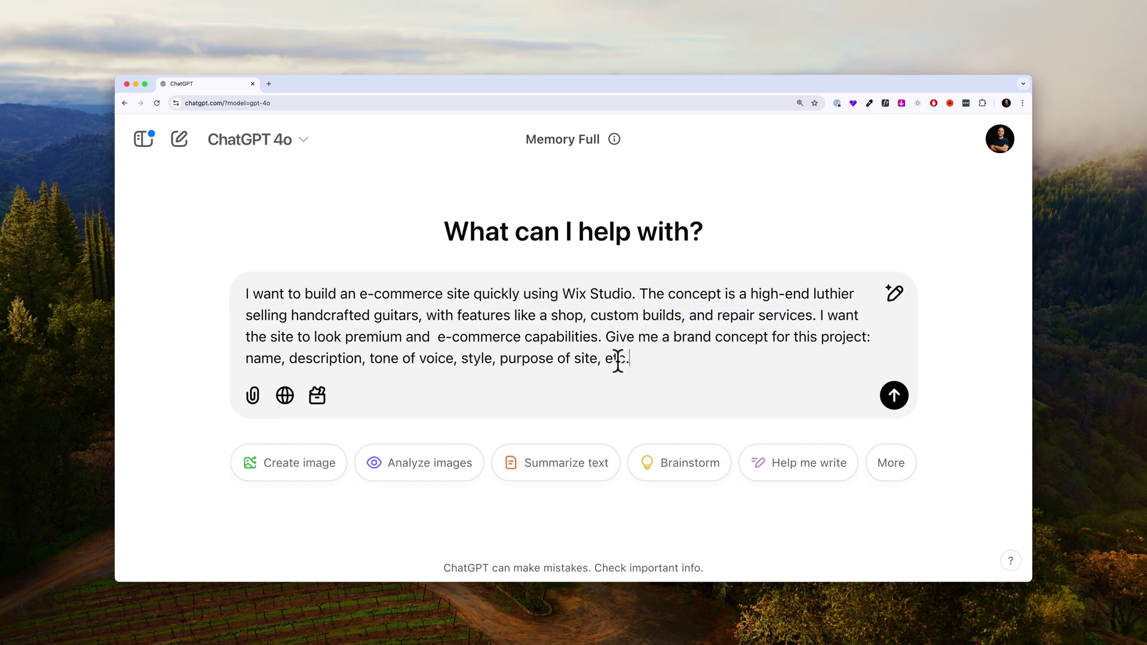
Step: Submit the Resonant Strings brand-concept prompt and read ChatGPT's visual style and feature ideas
click(895, 396)
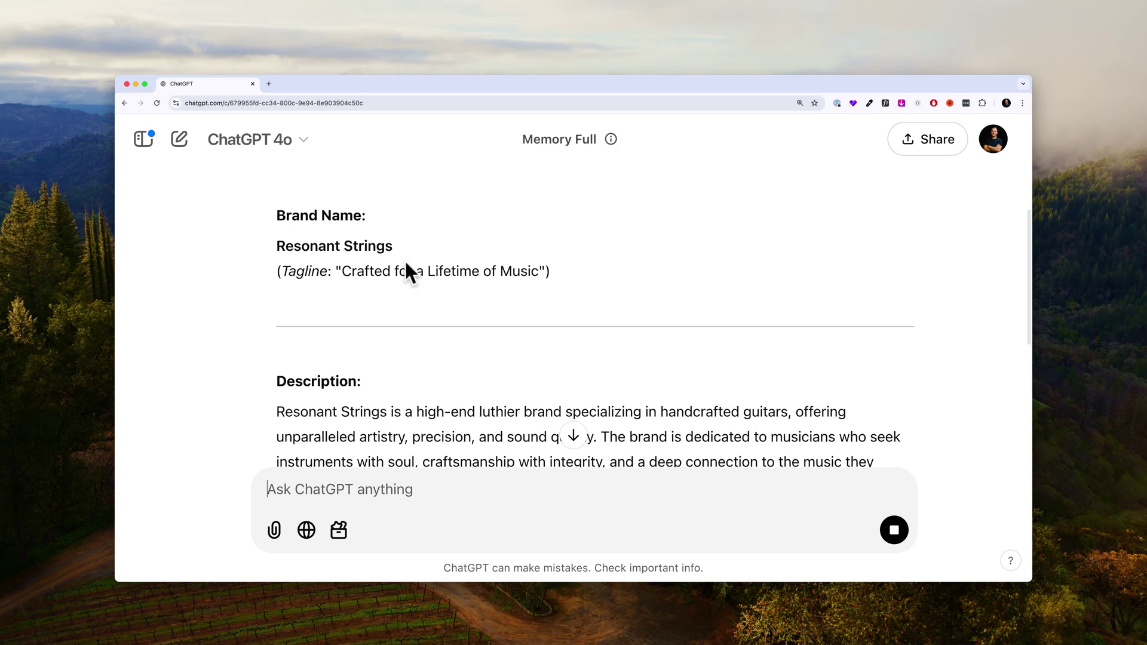
scroll(403, 261, down, 4)
scroll(464, 296, down, 5)
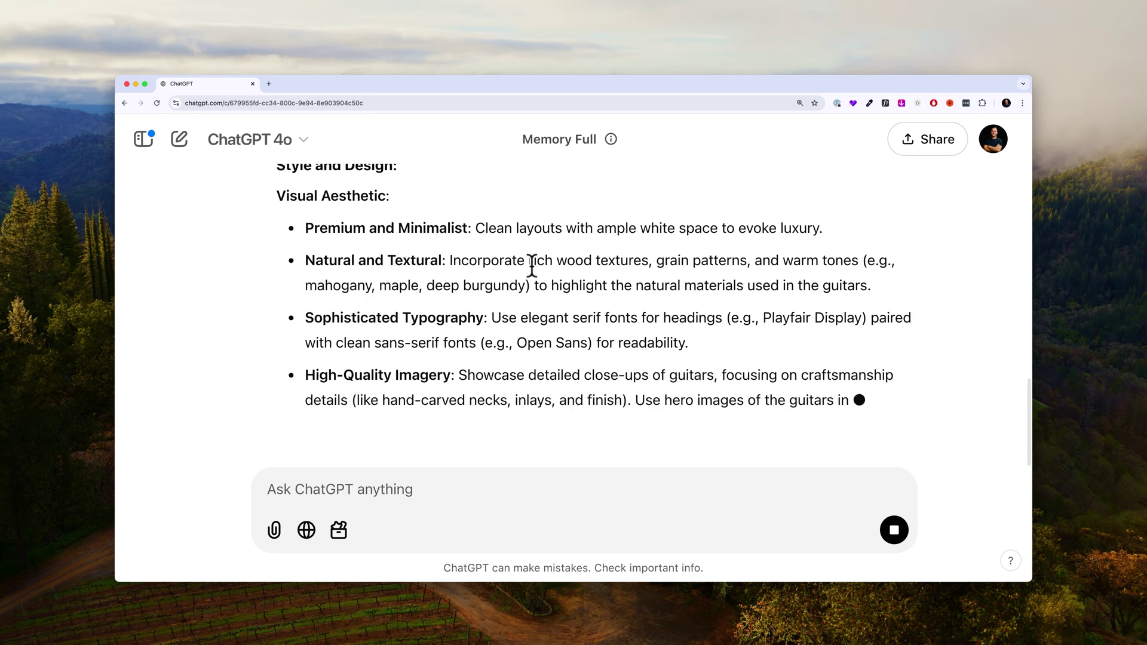
scroll(532, 267, down, 5)
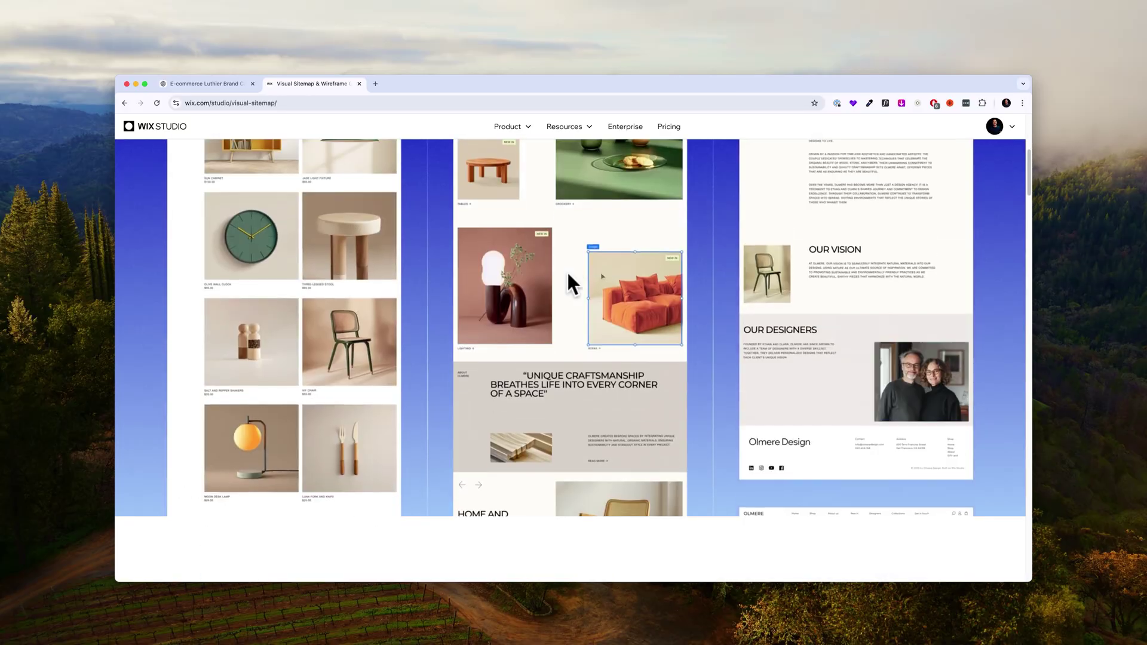
scroll(583, 287, down, 5)
scroll(699, 367, down, 5)
scroll(699, 366, down, 5)
scroll(618, 331, up, 3)
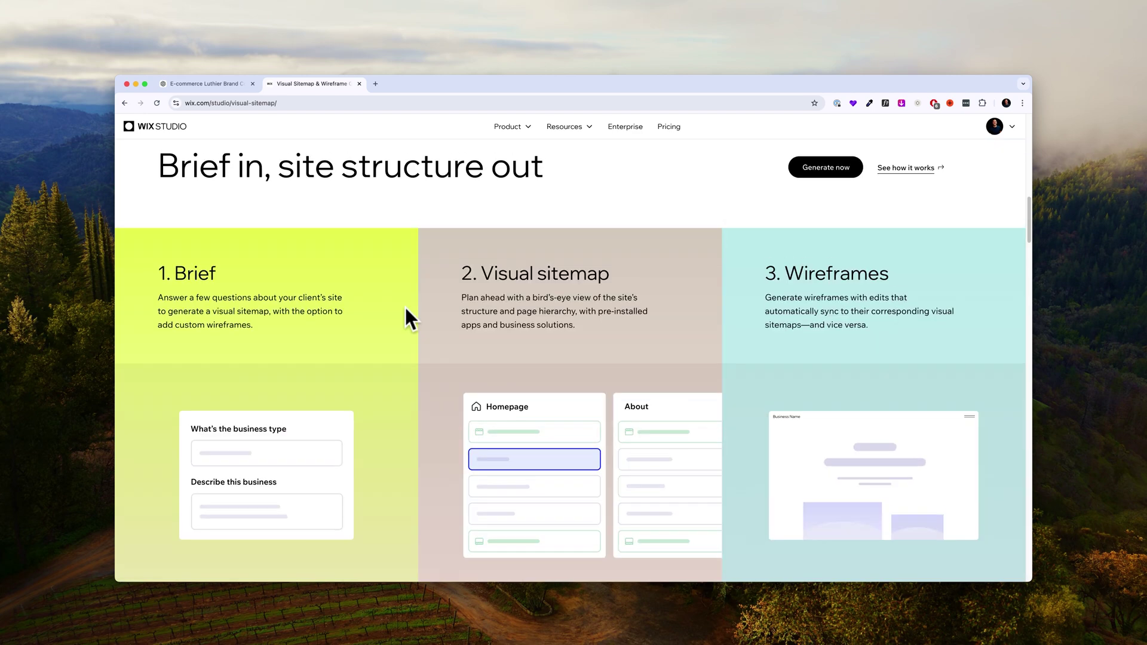
scroll(580, 303, down, 2)
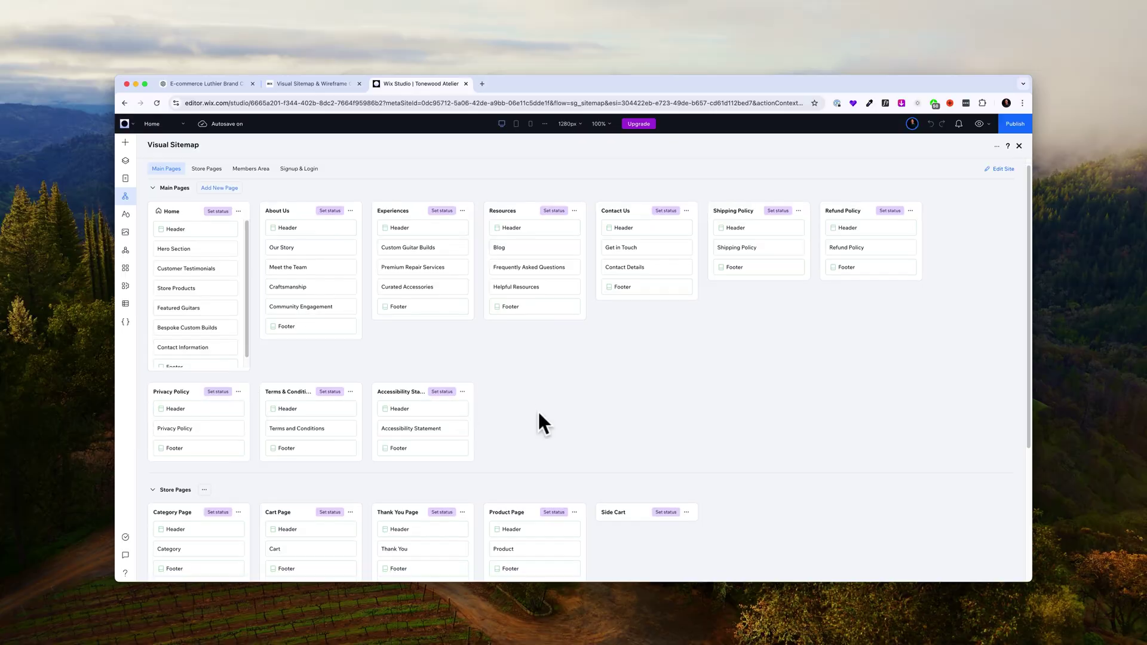
scroll(538, 410, down, 3)
scroll(536, 411, down, 2)
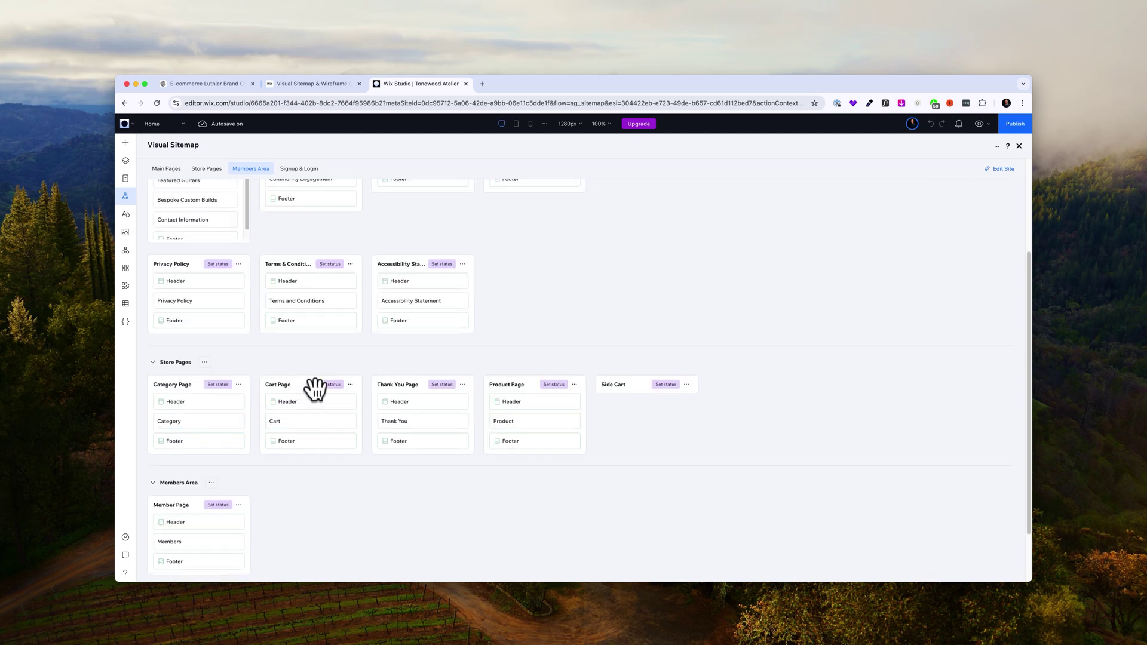
Step: Close the sitemap overview and bring up the 'Generate a site structure' brief form
click(523, 385)
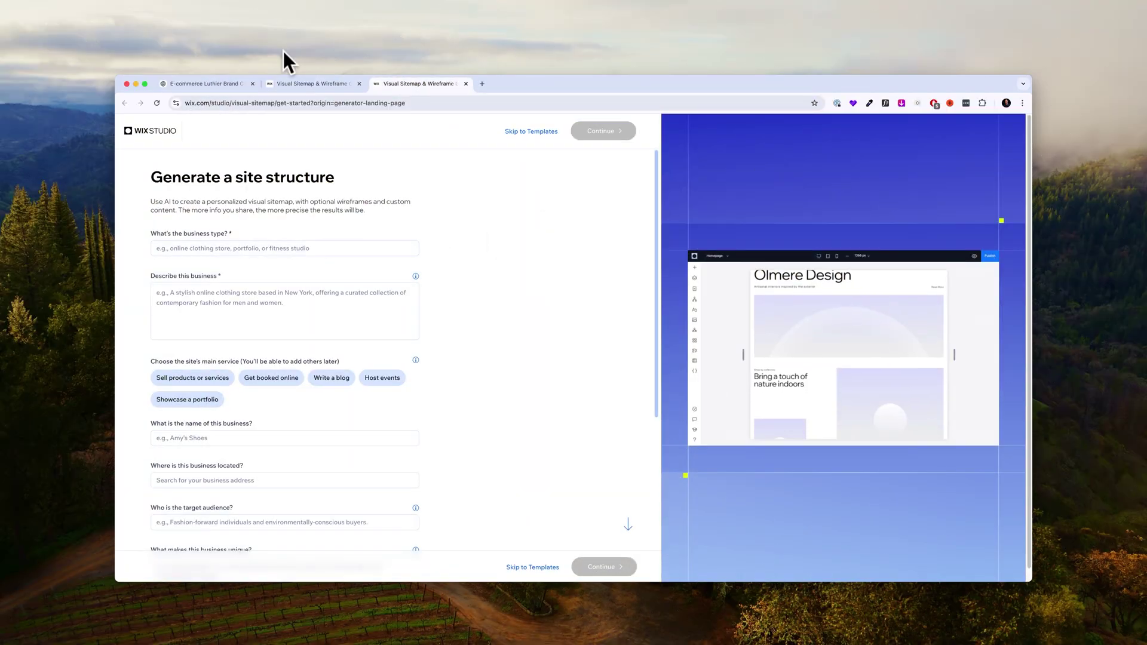
Step: Fill the Tonewood Atelier brief with the ChatGPT brand copy and advance the form
click(207, 83)
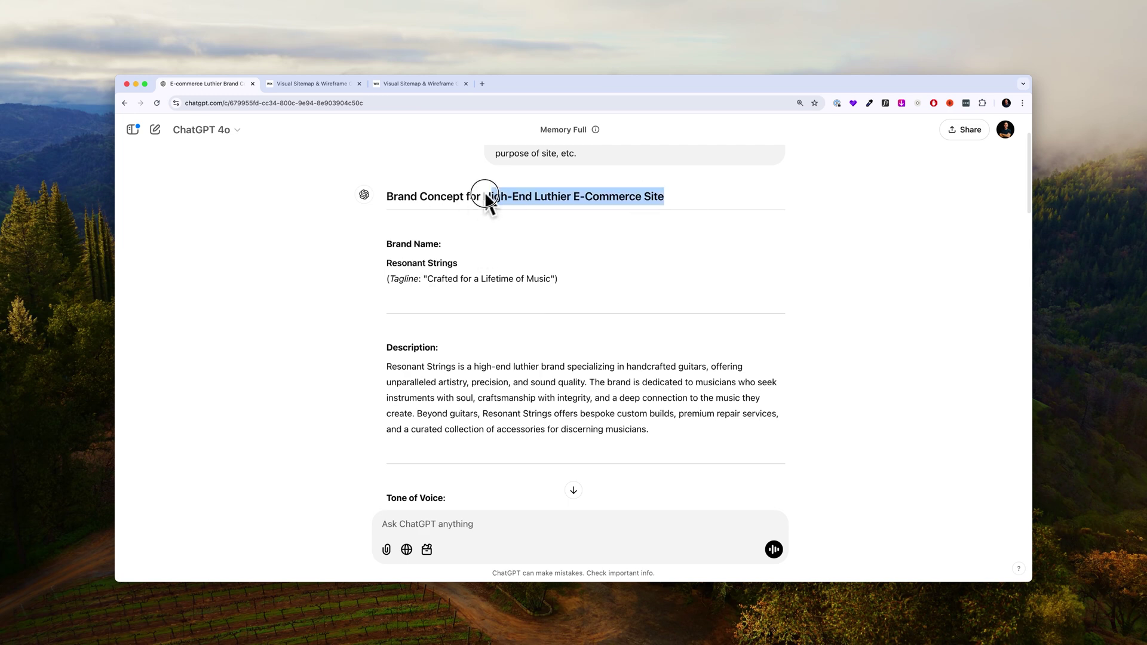
click(418, 84)
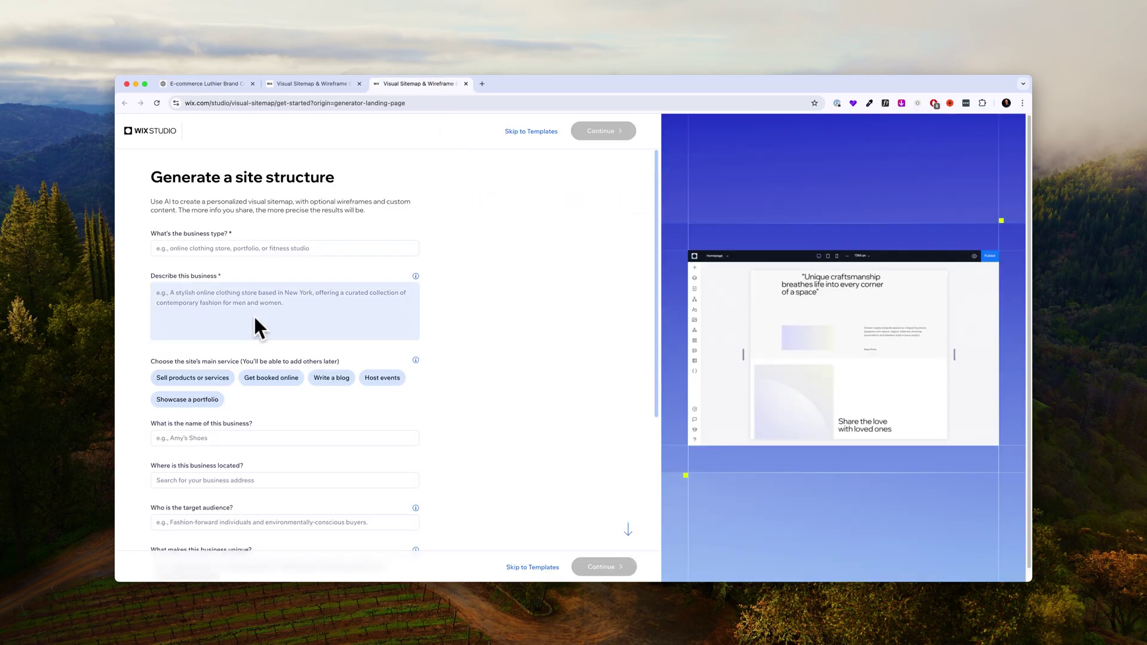
scroll(323, 304, down, 4)
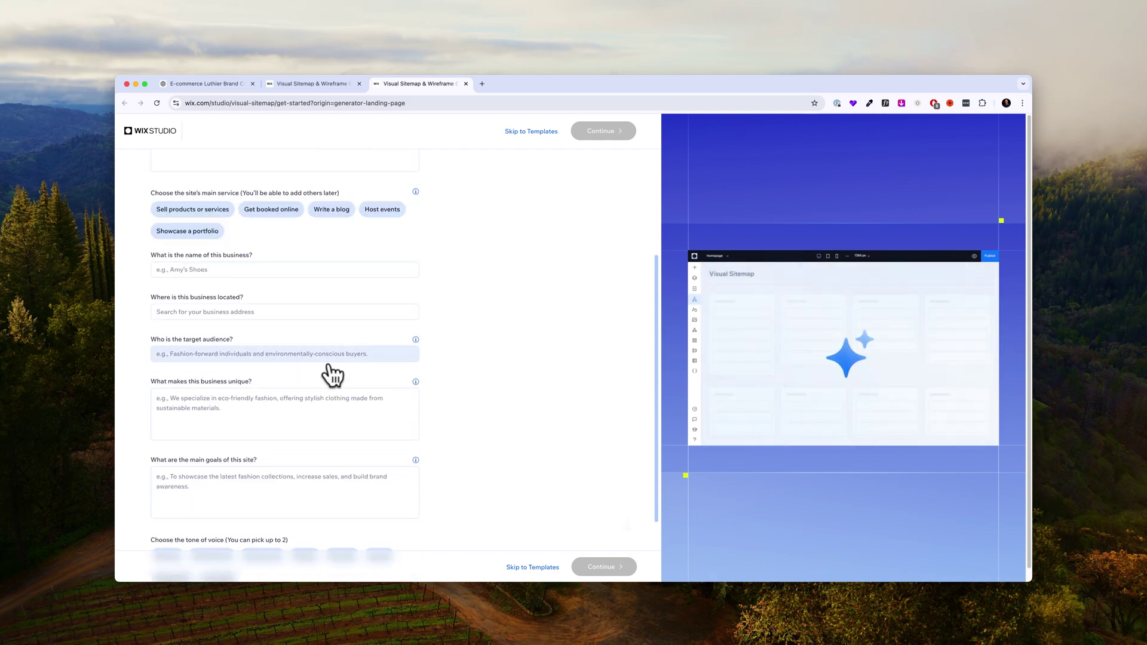
scroll(332, 378, down, 2)
scroll(328, 387, up, 6)
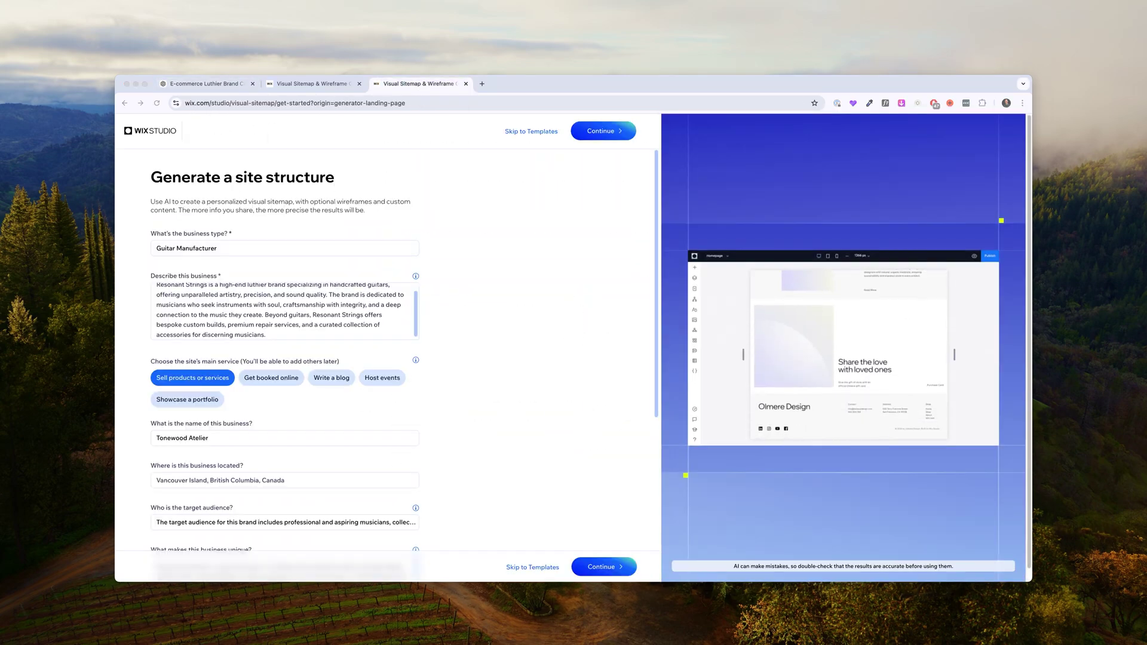
scroll(358, 359, down, 1)
scroll(359, 358, down, 1)
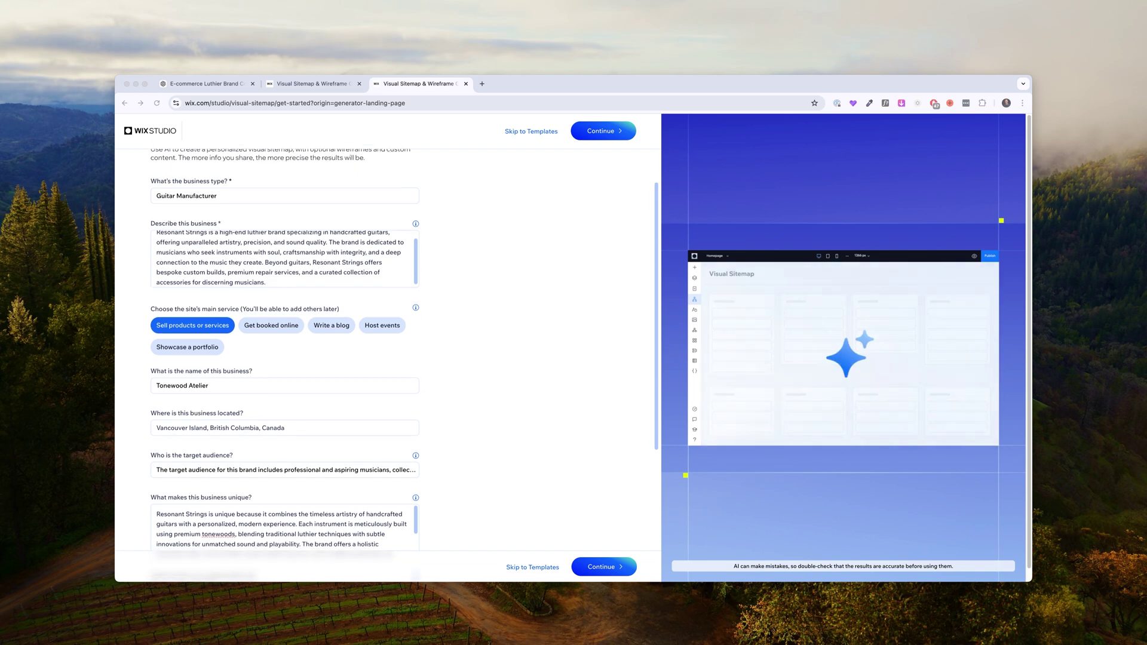
scroll(358, 359, down, 2)
scroll(359, 359, down, 2)
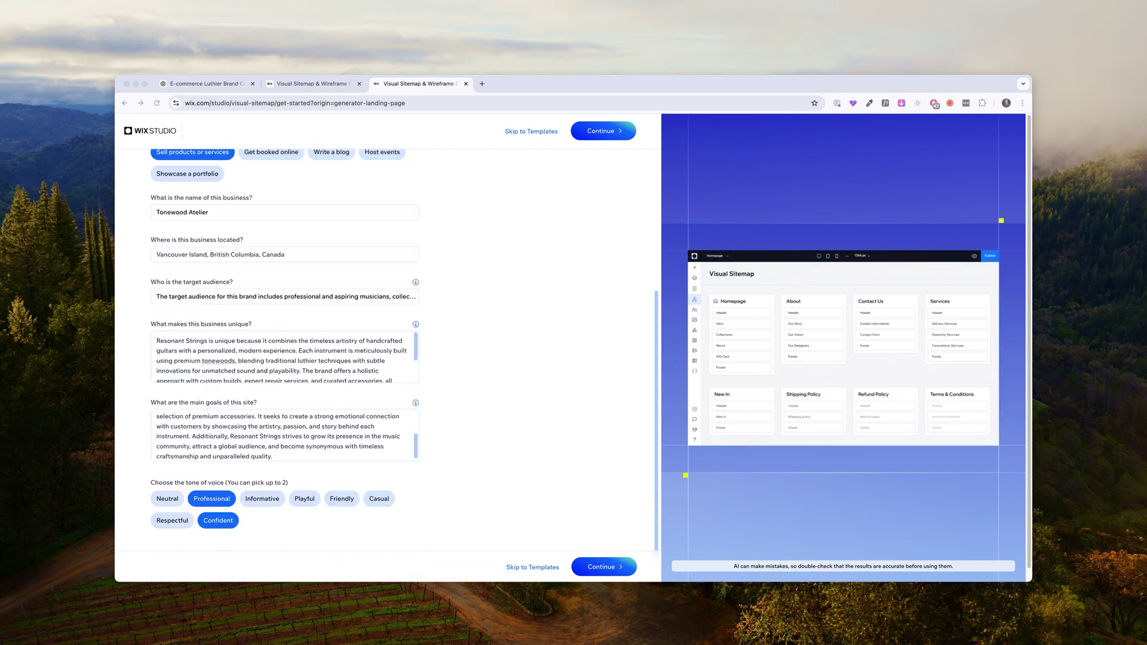
scroll(358, 359, down, 2)
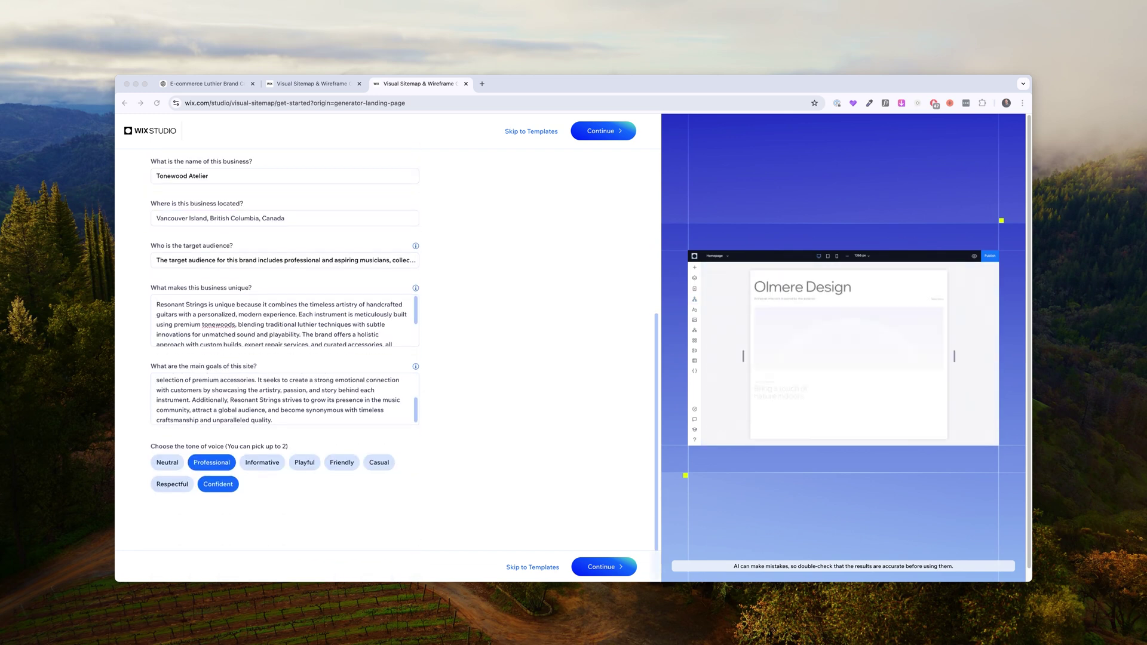
click(603, 567)
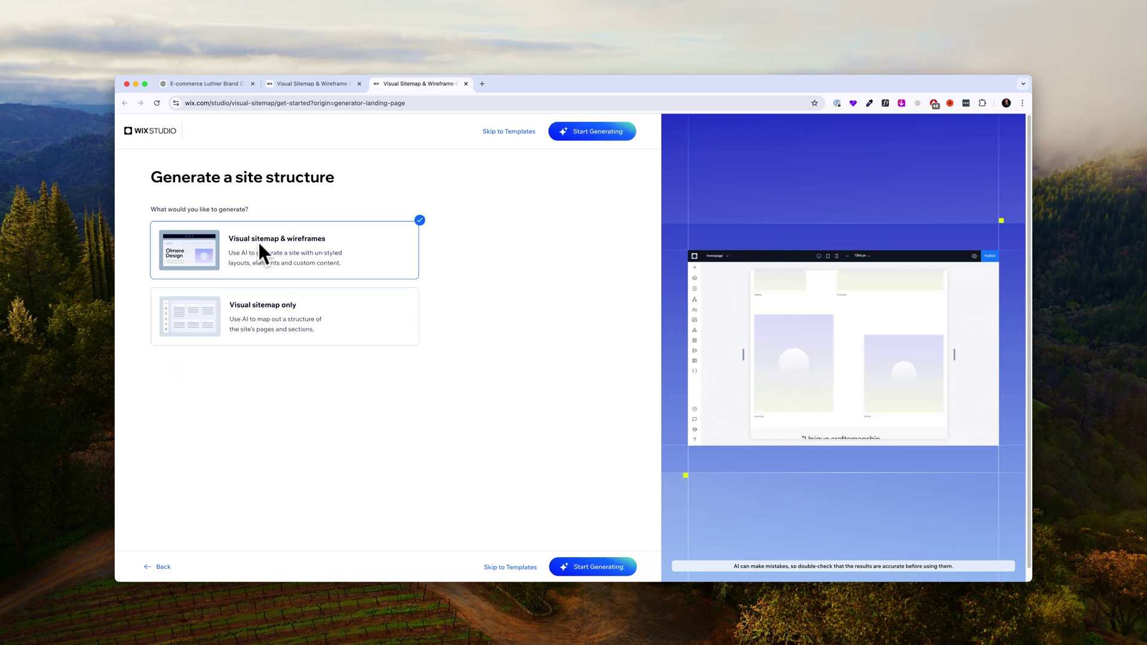
Step: Generate the sitemap and wireframes, then review the 'Crafting Exquisite Guitars' home page
click(612, 568)
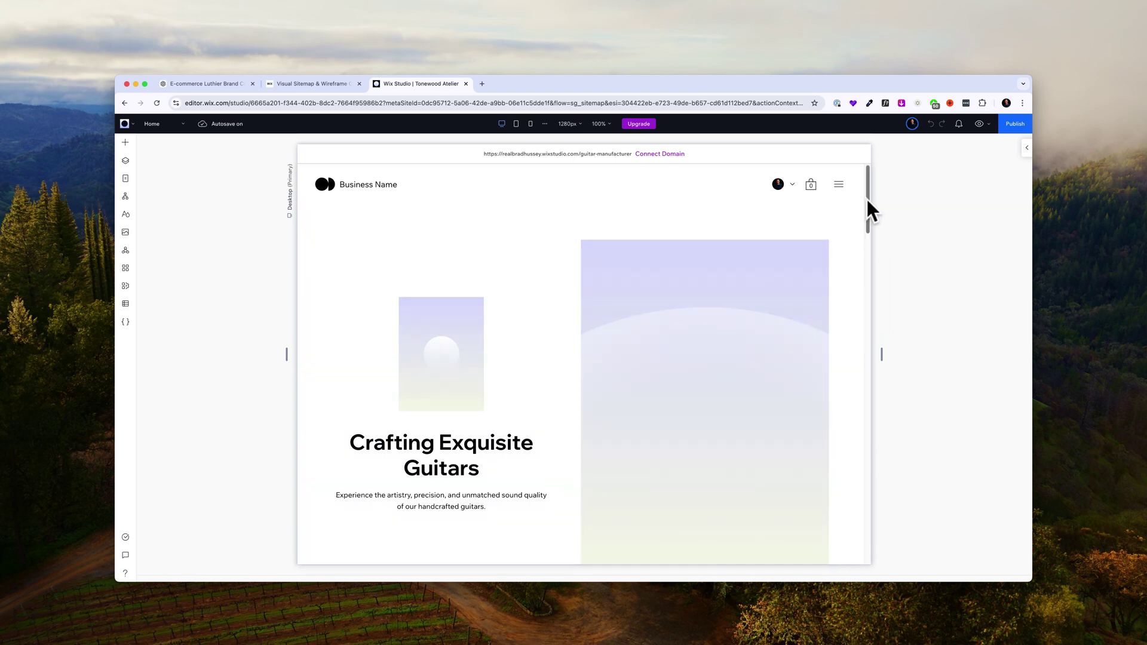
mouse_move(869, 199)
mouse_down()
mouse_move(874, 220)
mouse_move(869, 187)
mouse_move(871, 279)
mouse_up()
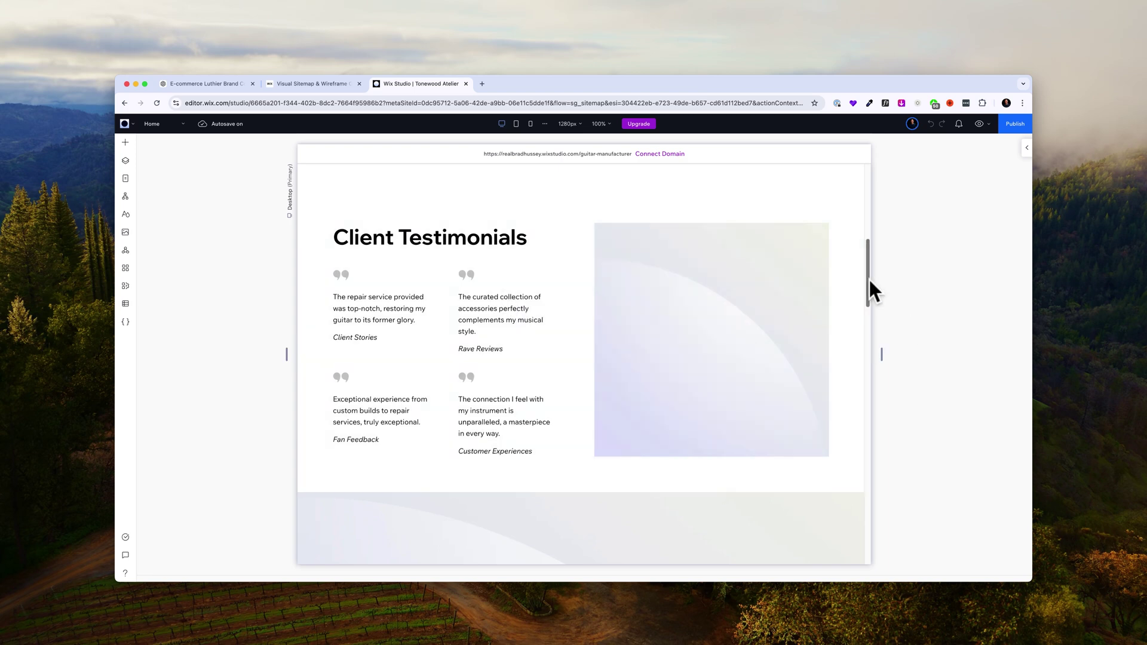
drag(869, 278, 860, 518)
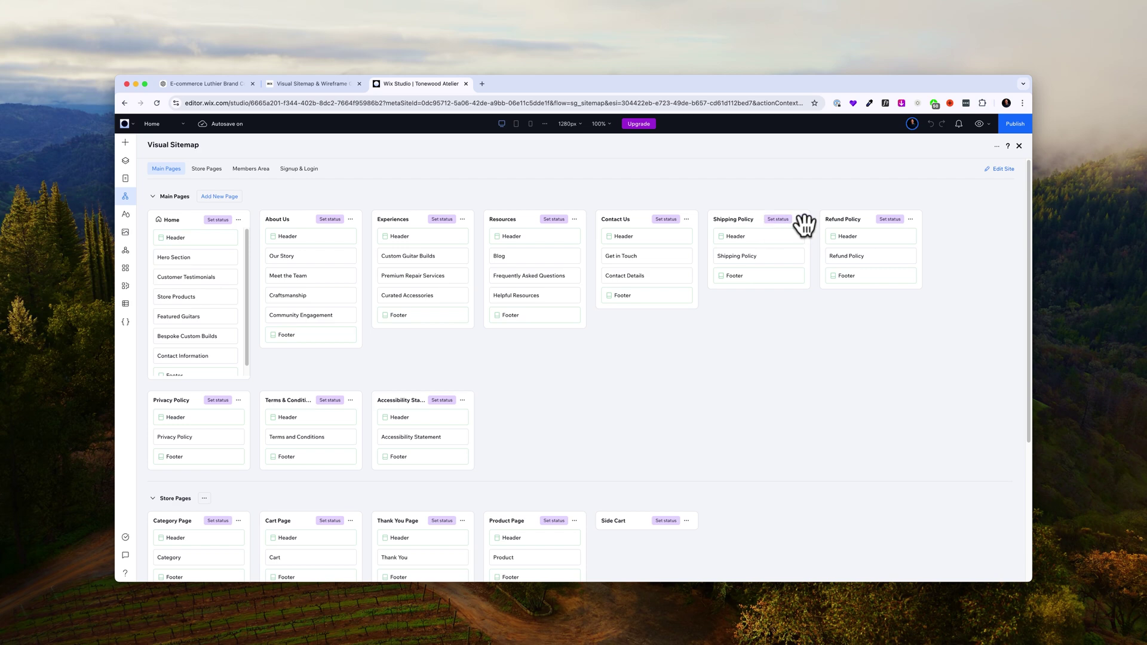
scroll(537, 410, down, 2)
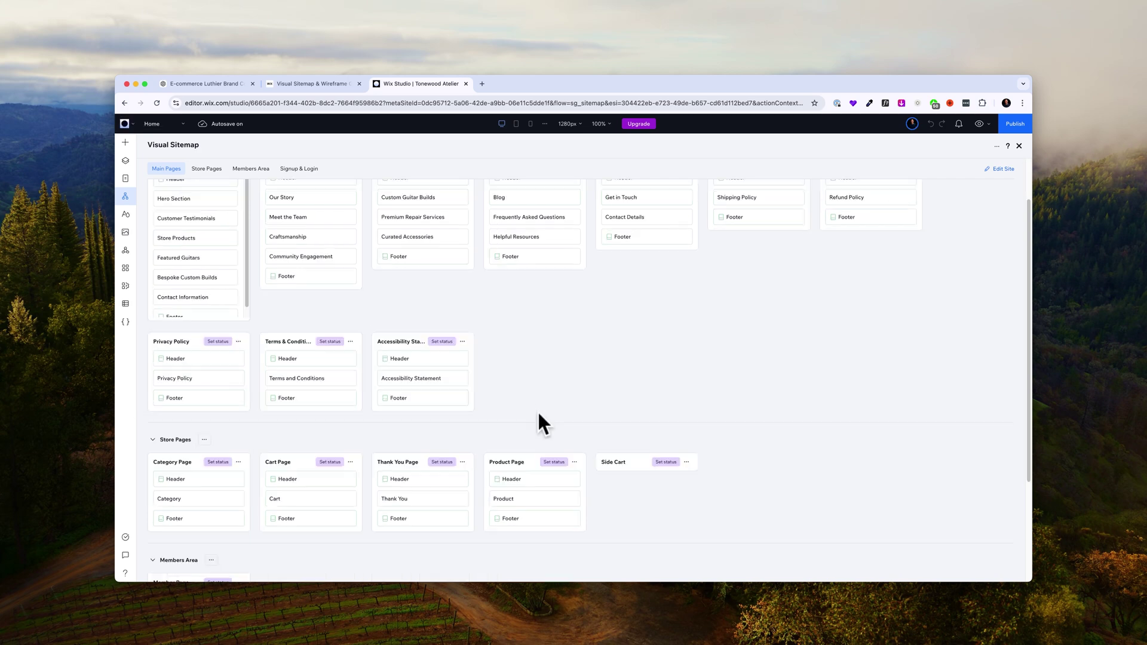
scroll(537, 409, down, 1)
scroll(537, 411, down, 2)
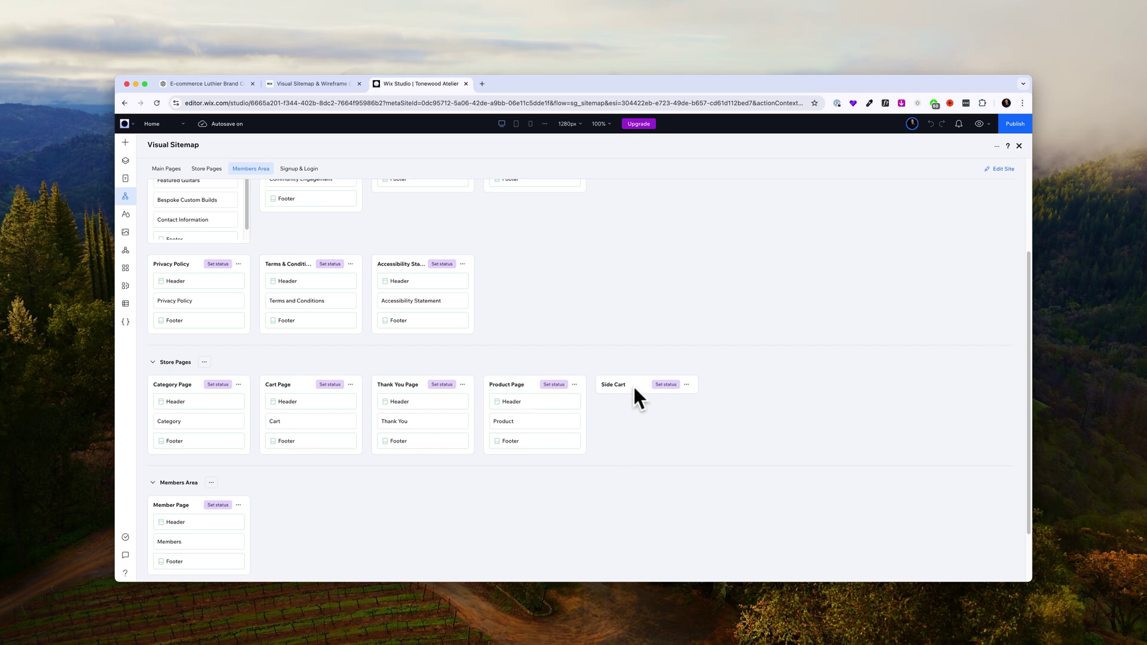
scroll(635, 460, down, 2)
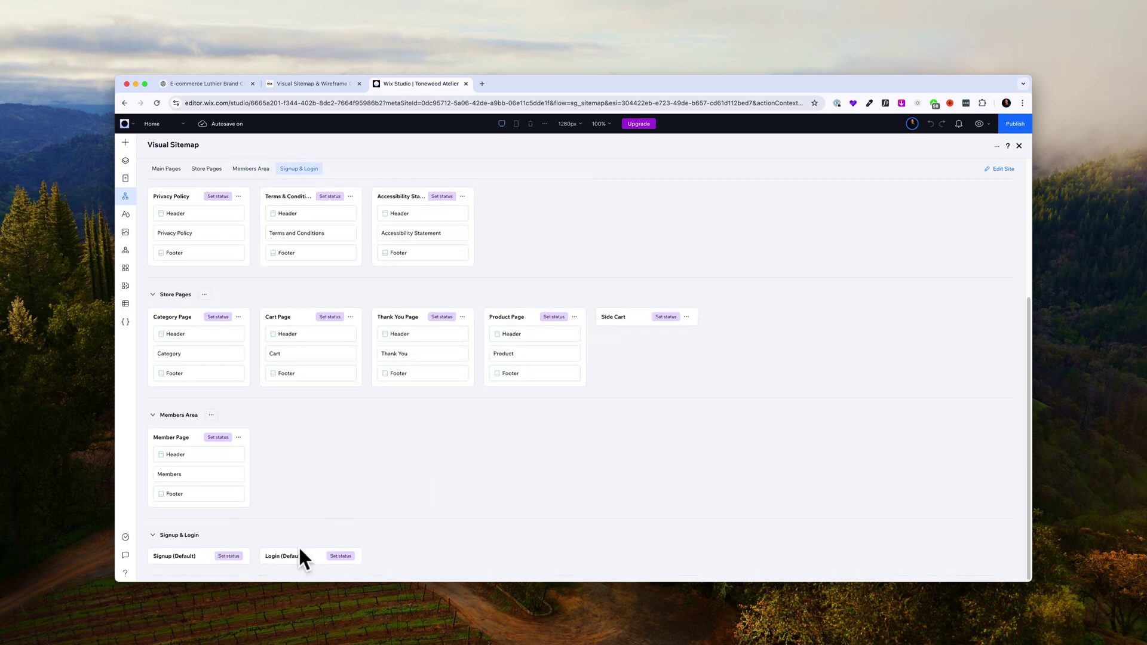
scroll(426, 467, up, 5)
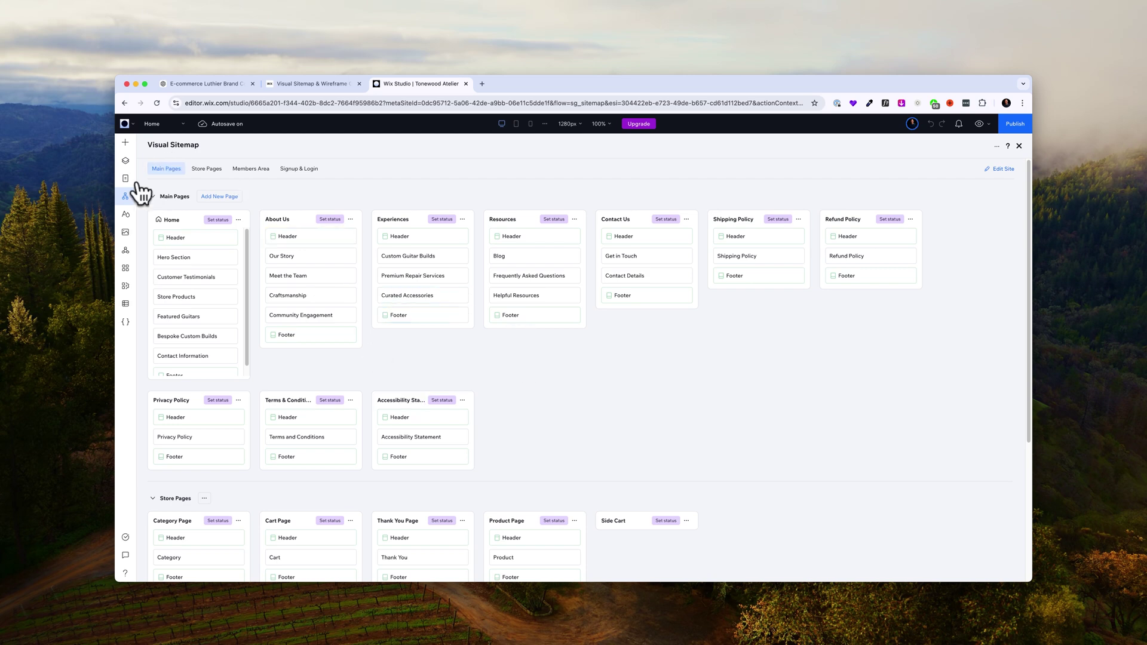
Step: Put Testimonials after Store Products and Craftsmanship before Meet the Team, then edit Experiences on canvas
mouse_move(193, 258)
drag(208, 278, 205, 301)
mouse_move(308, 295)
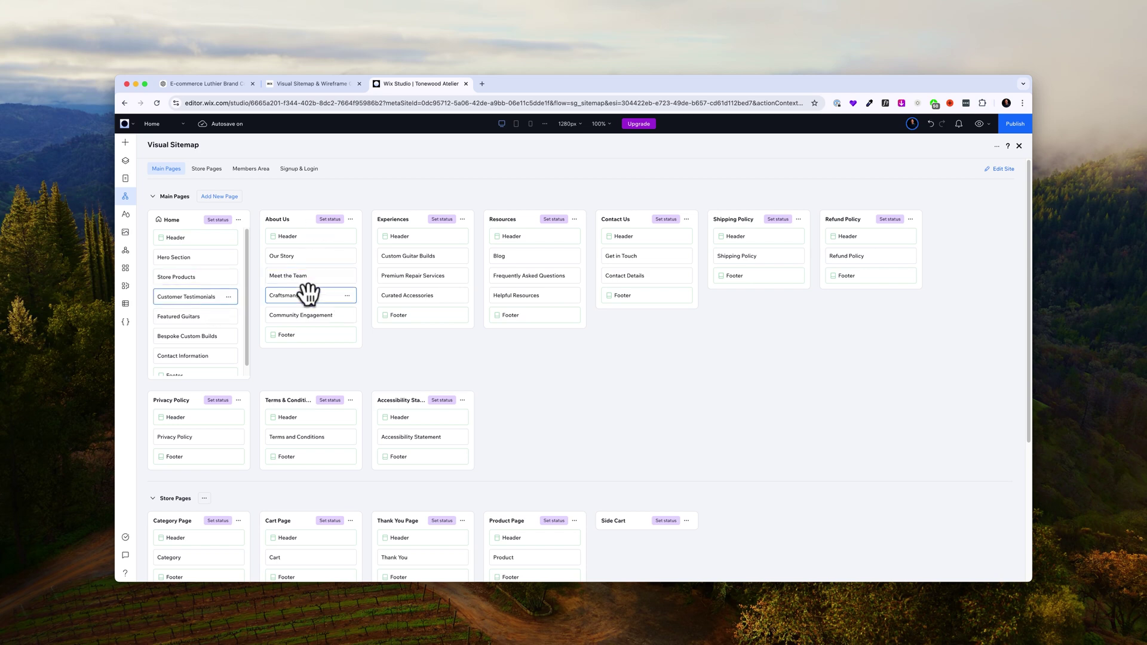
drag(303, 294, 302, 273)
click(348, 296)
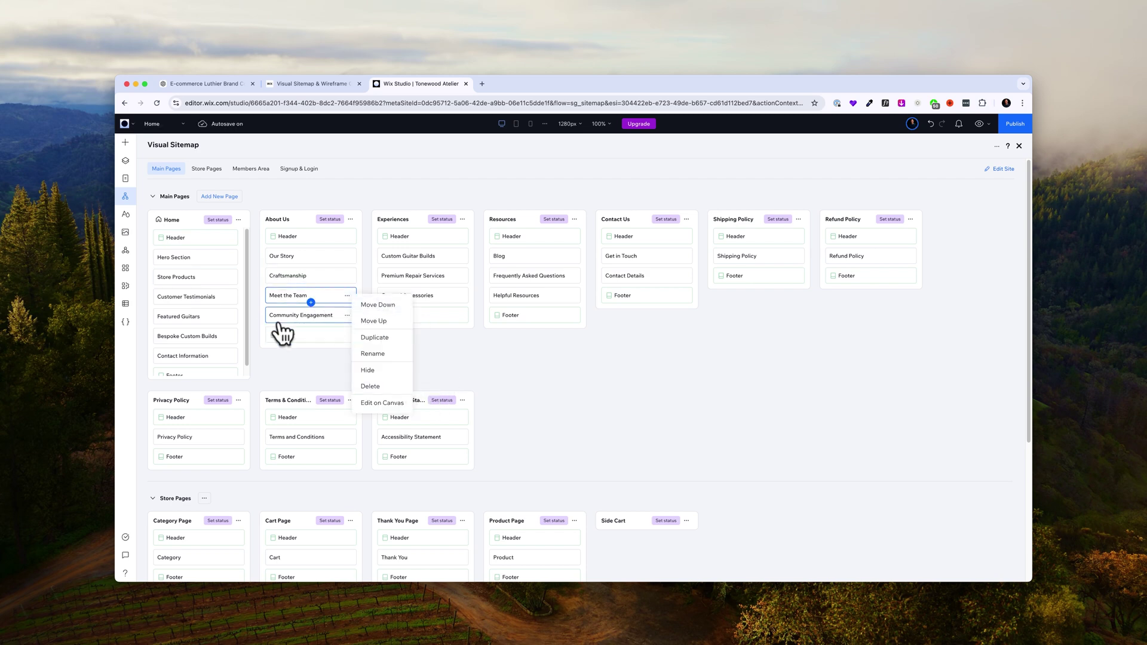
click(551, 389)
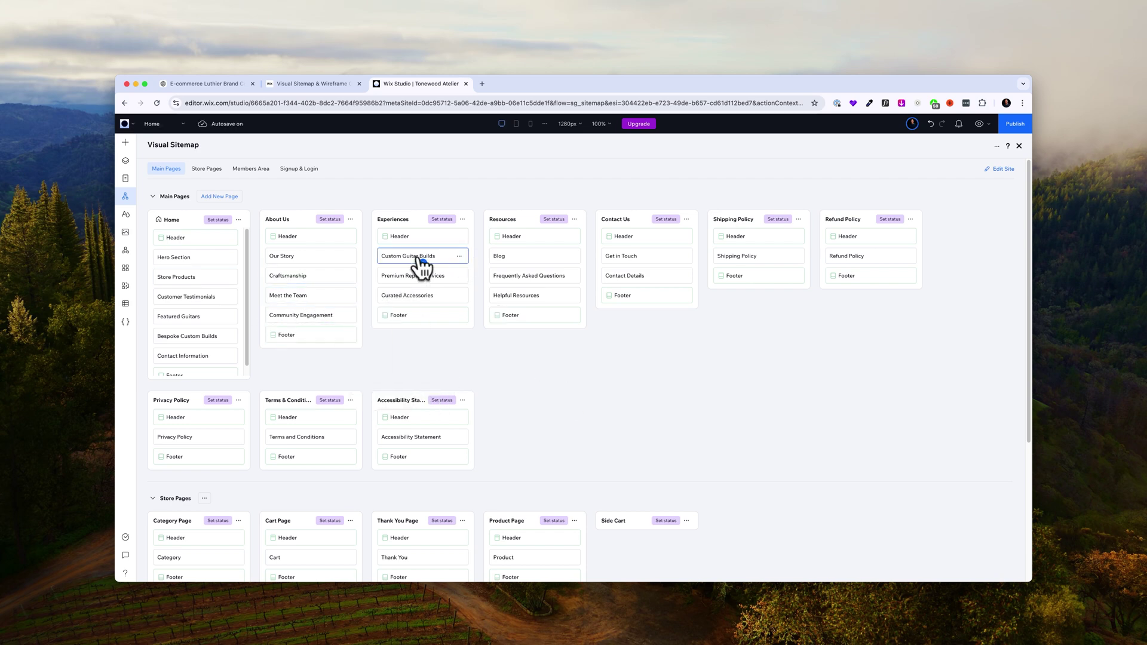
click(459, 258)
click(496, 364)
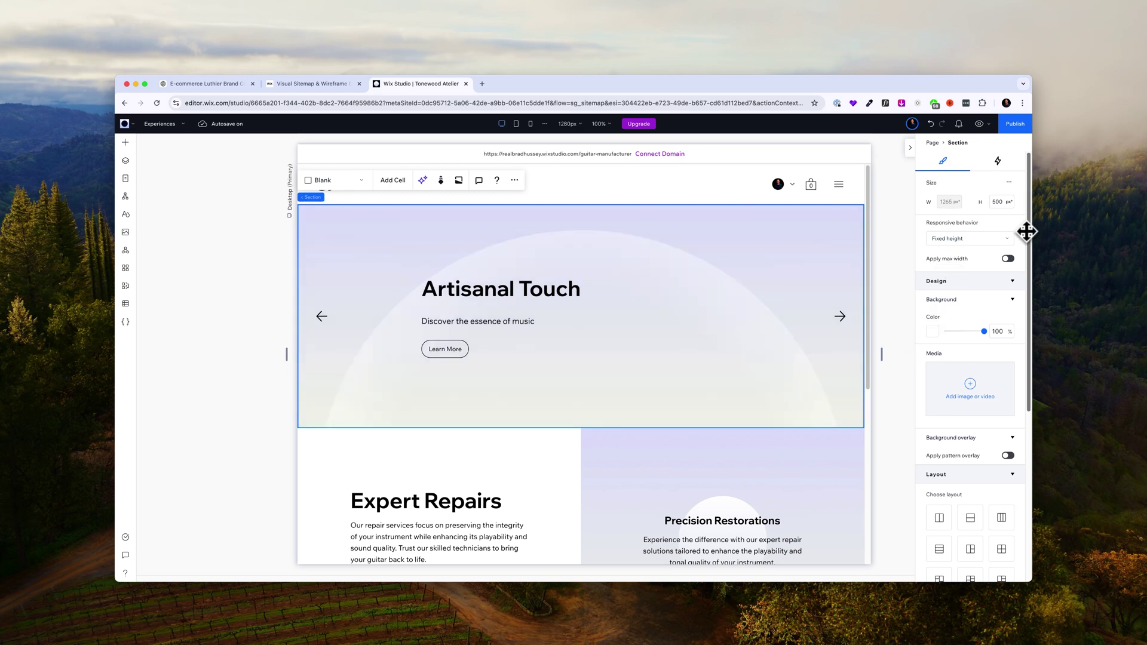
scroll(1026, 251, down, 3)
scroll(1027, 268, down, 3)
scroll(1027, 296, up, 6)
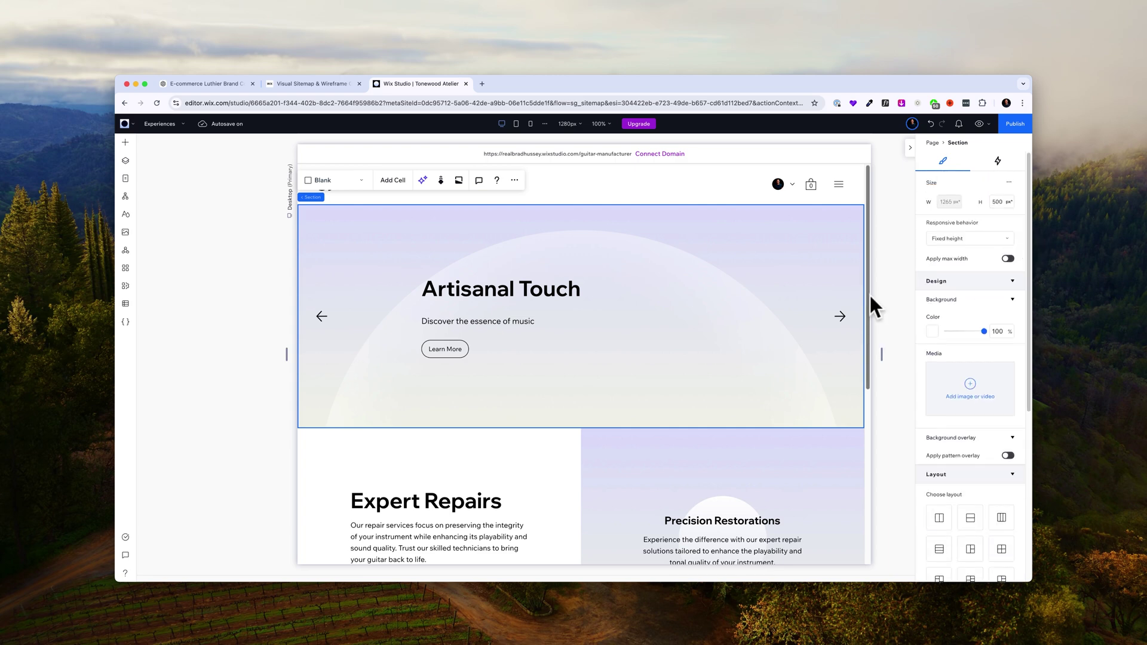
drag(871, 307, 871, 269)
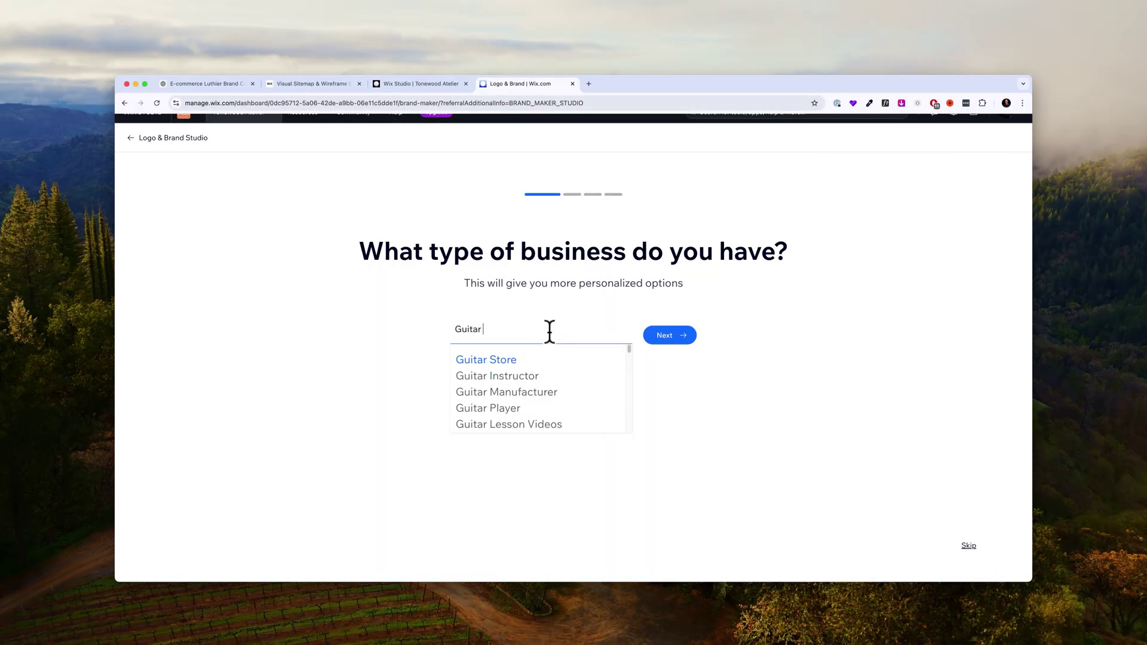
text( Man)
Step: Answer the logo questions: Guitar Manufacturer, Timeless and Formal vibes, name Tonewood Atelier
click(537, 358)
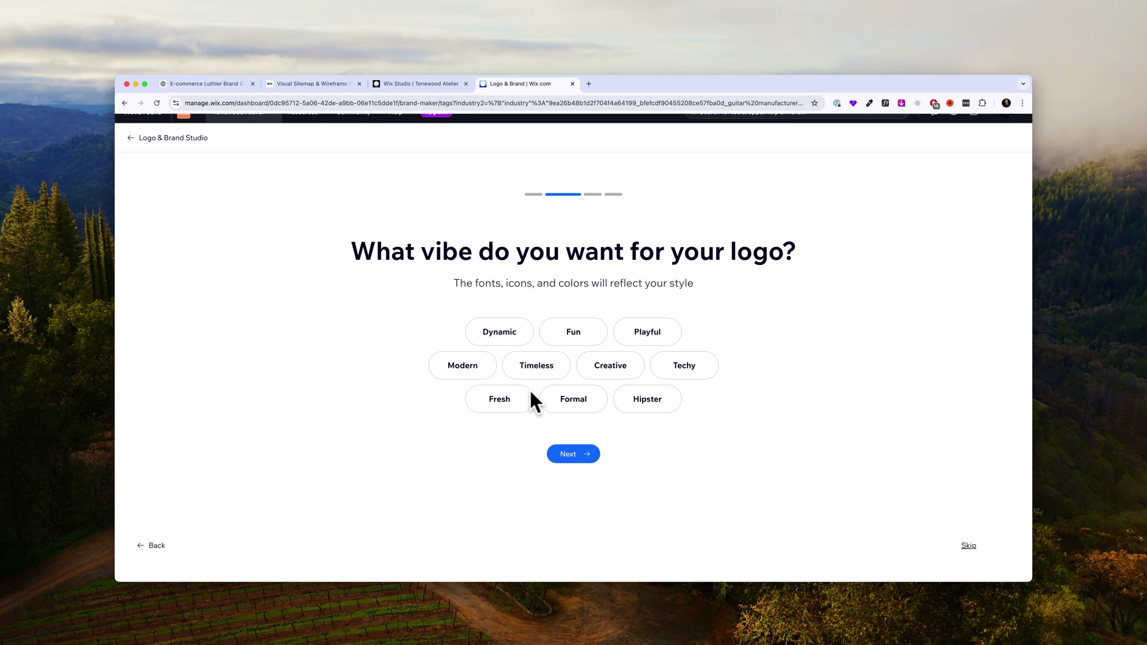
click(543, 370)
click(590, 455)
text(Tonewood Atelie)
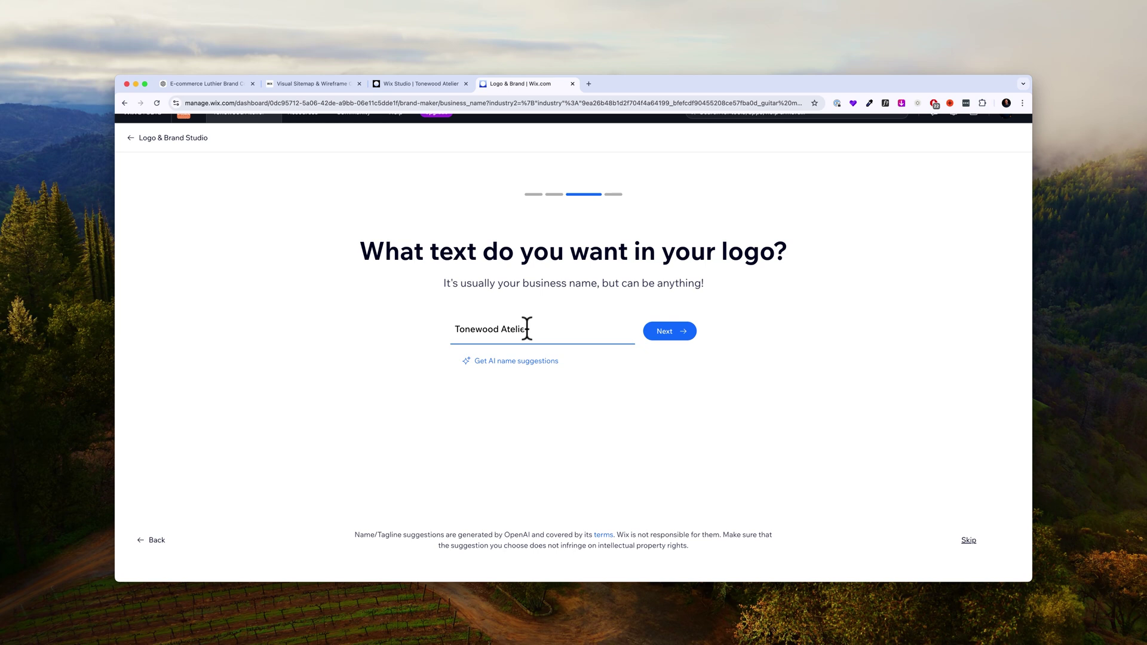
key(Return)
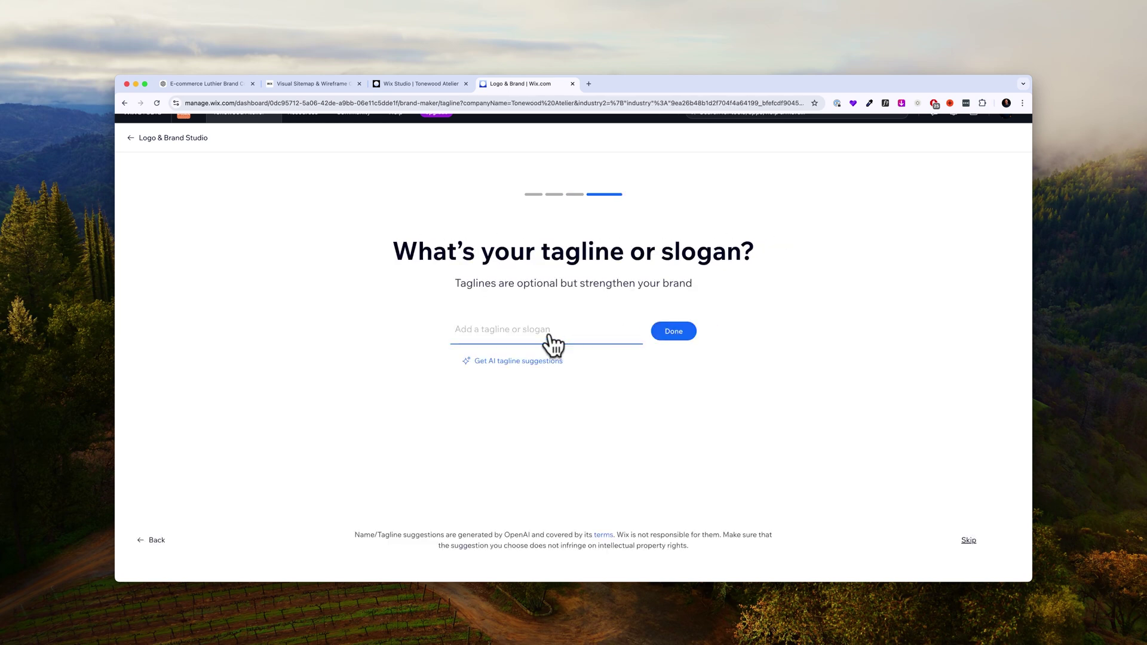
text(Our Craft, Your Music)
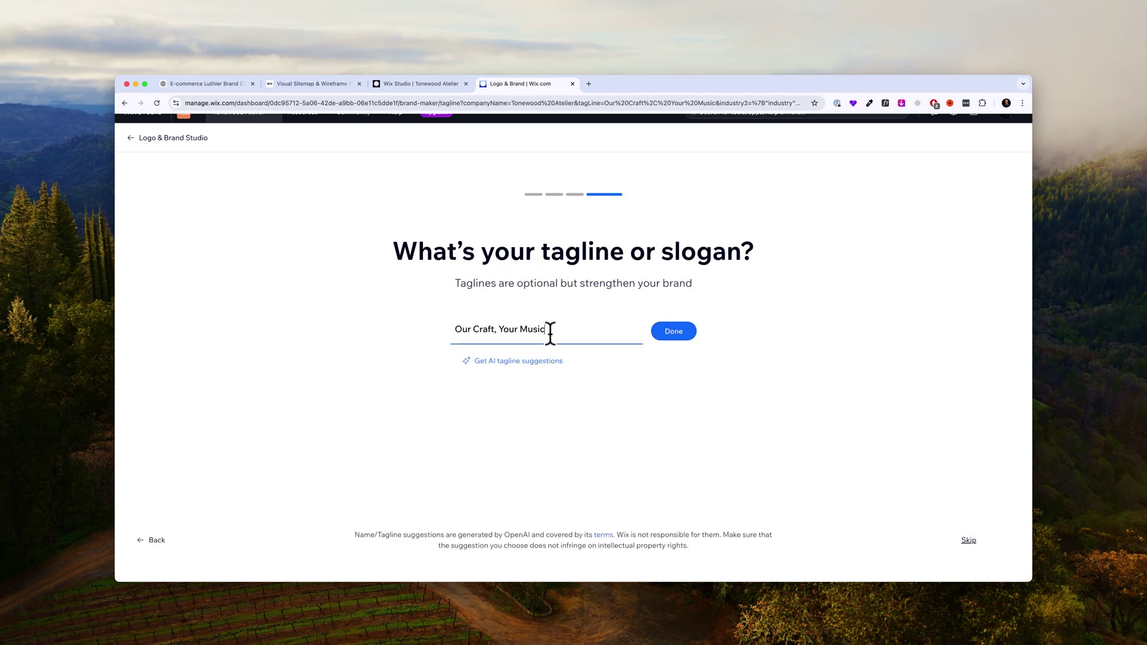
Step: Pick the dark green logo and change its tagline to 'Handcrafted in Canada. Est. 2025'
click(674, 330)
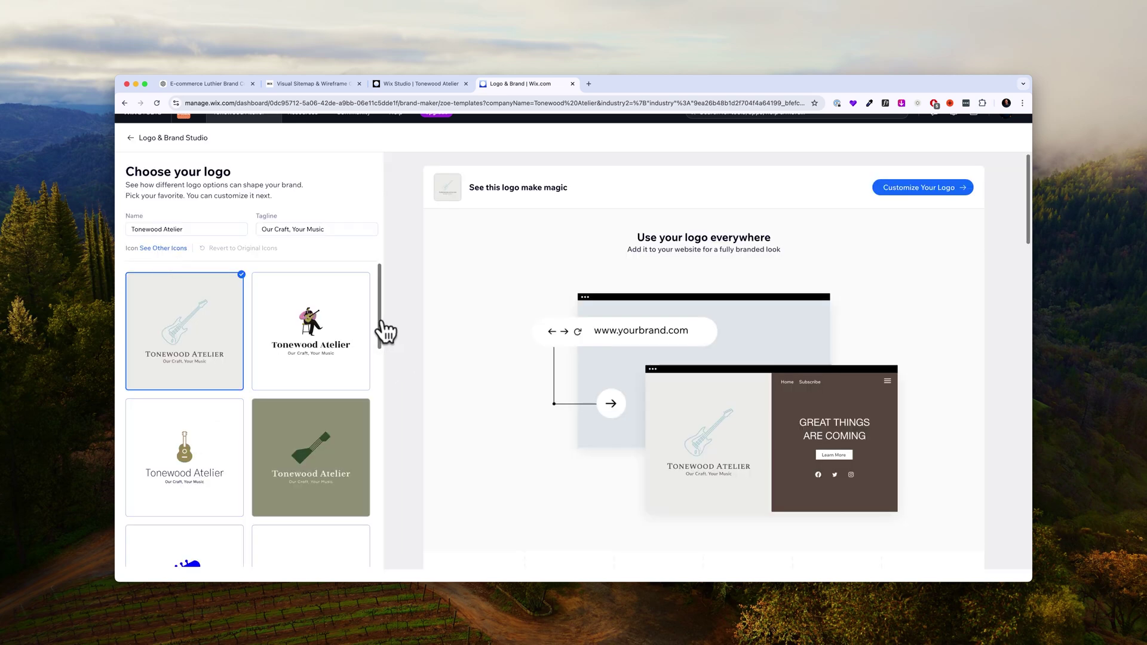
drag(382, 333, 387, 489)
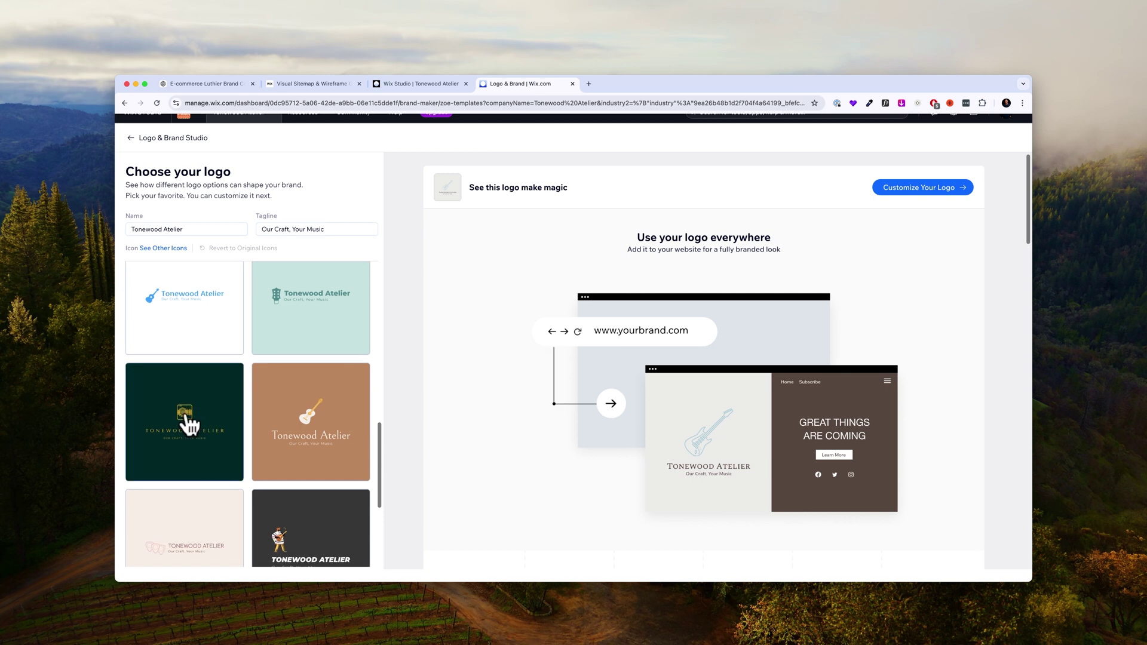
click(190, 423)
click(348, 229)
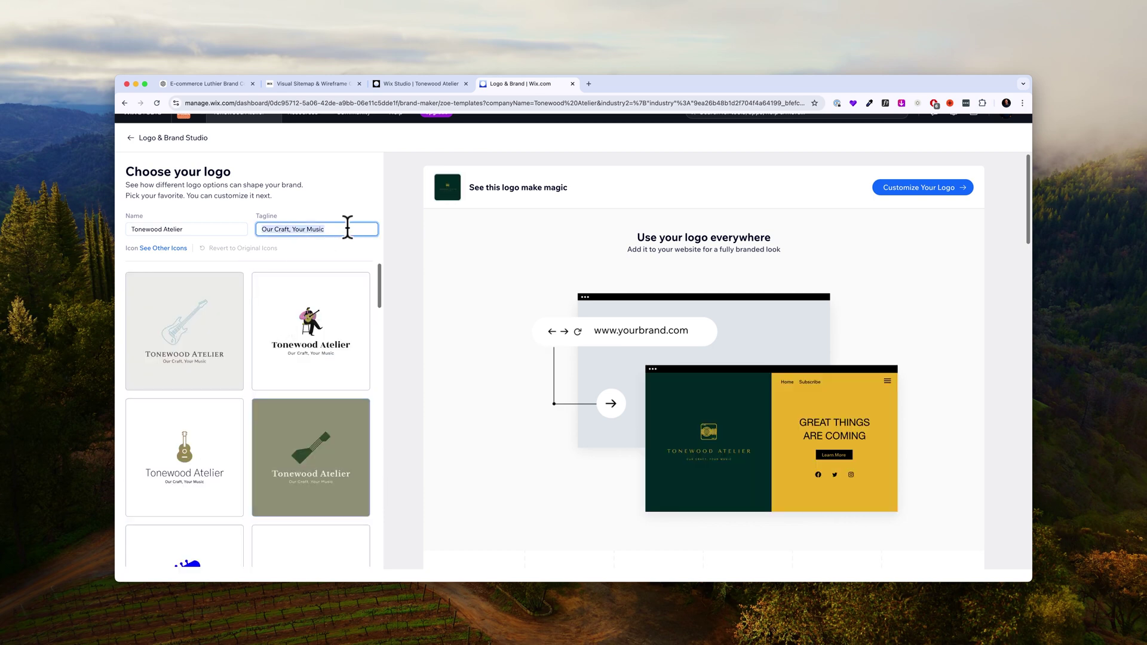
text(Handcrafted in Canada)
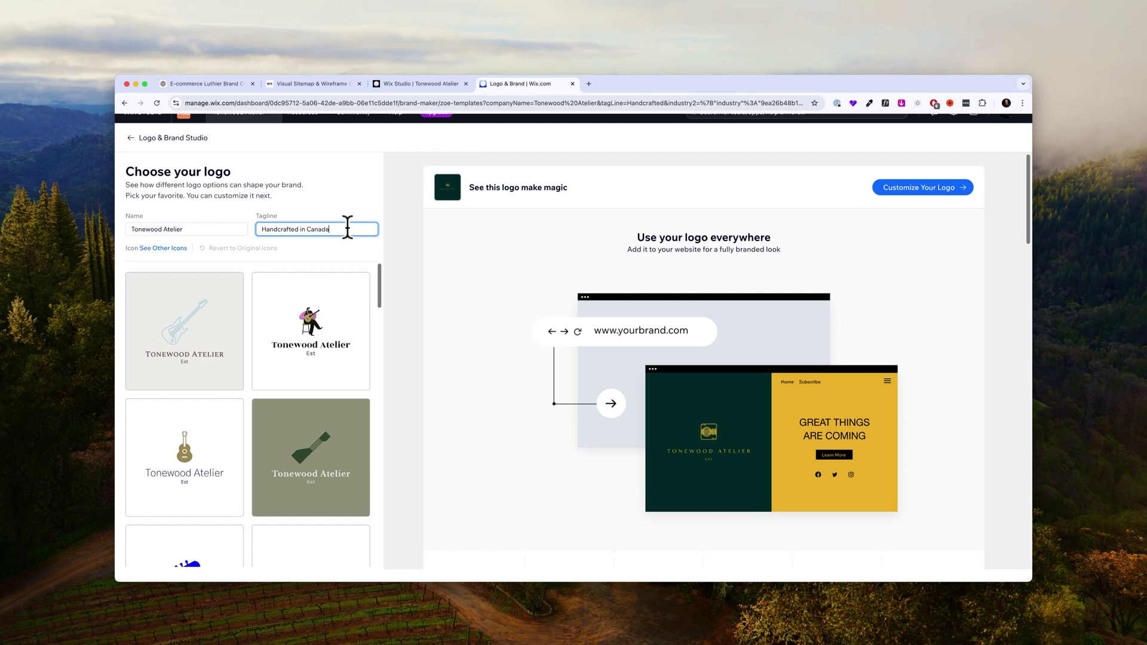
text(. Est. 2)
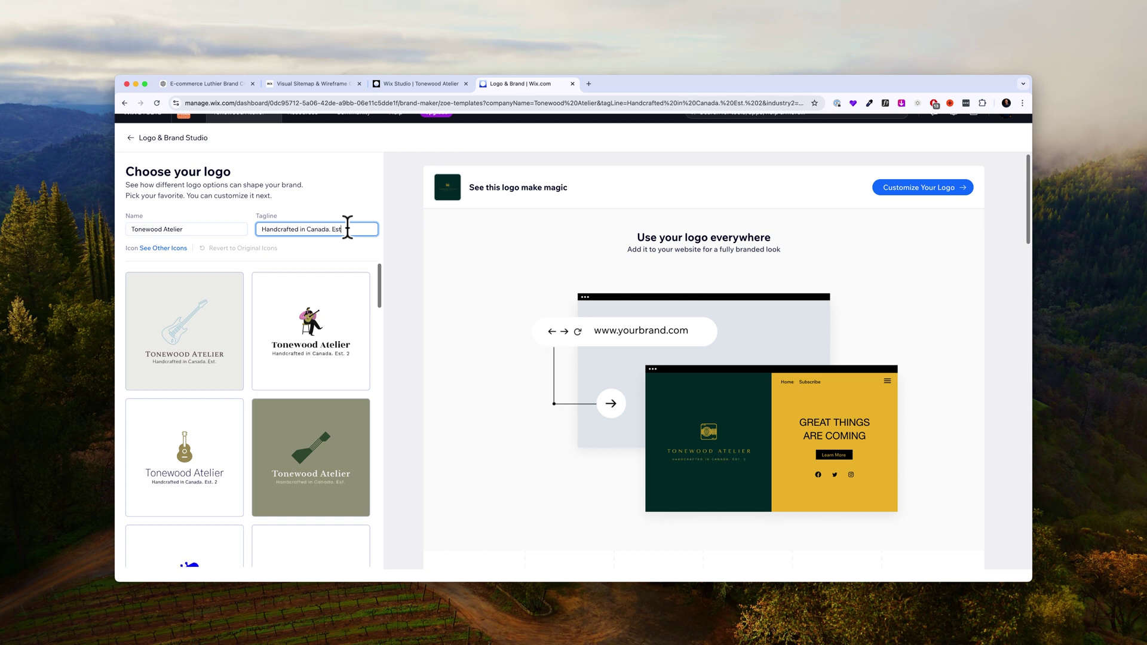
text(025)
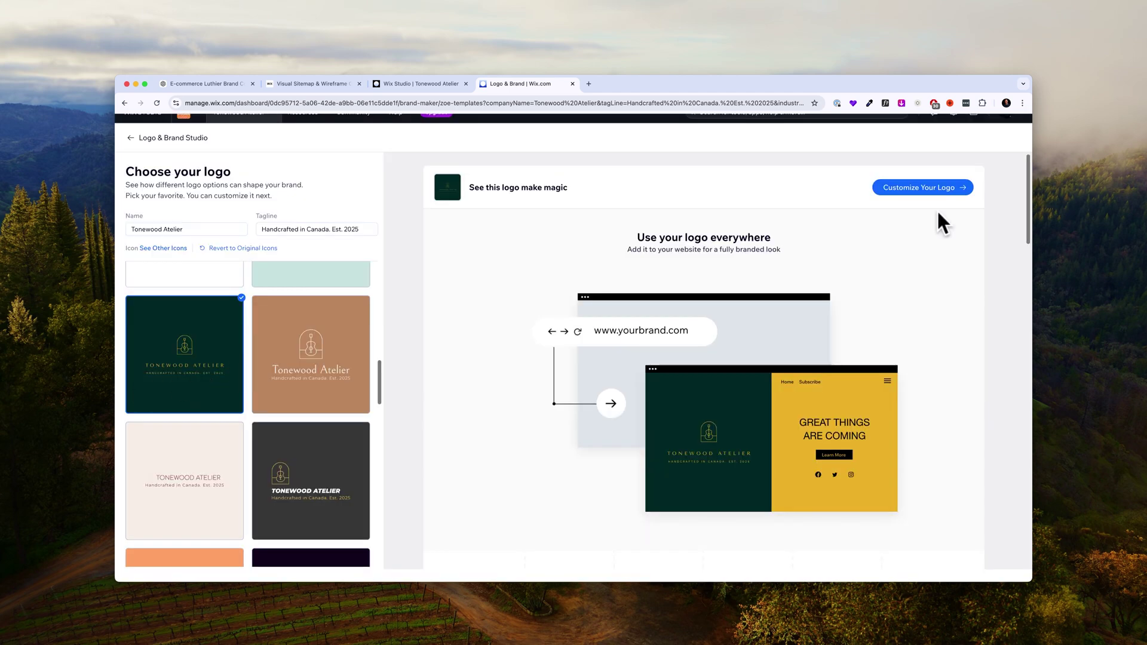
click(726, 530)
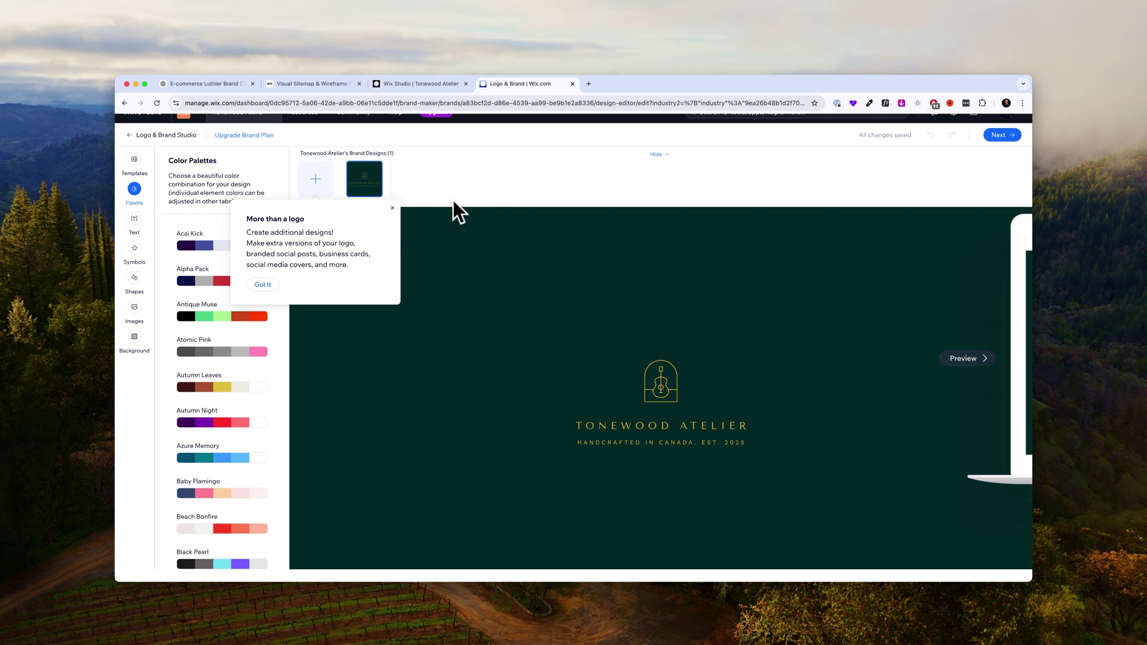
Step: Dismiss the tip and preview the logo on the branded mockups
click(263, 284)
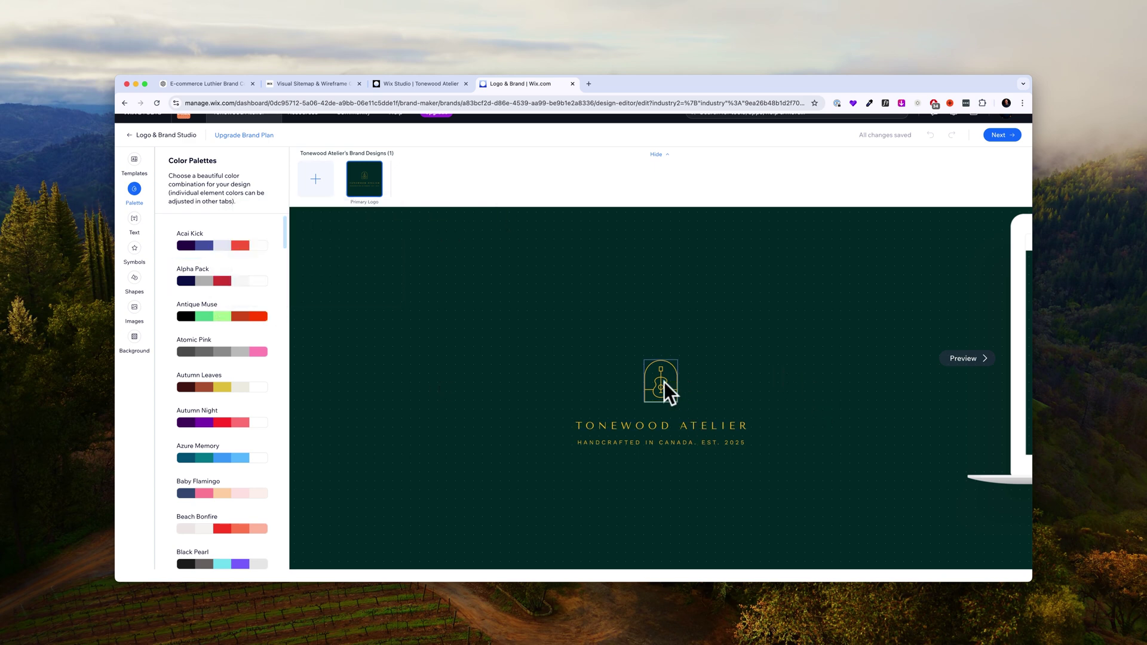
click(968, 359)
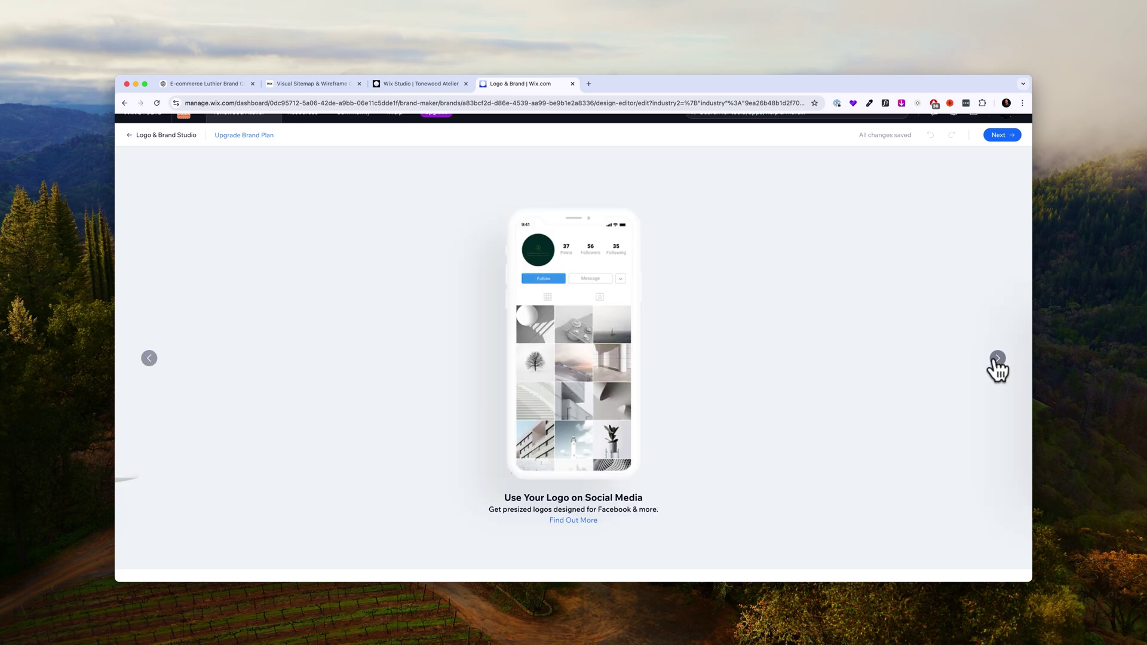
click(998, 358)
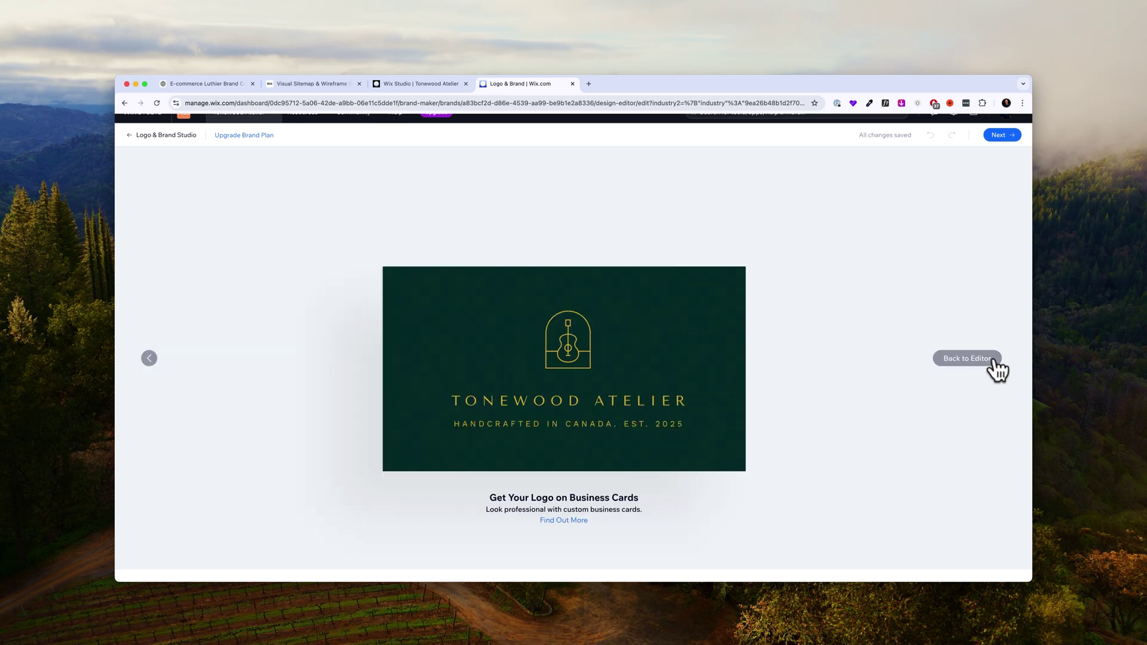
click(997, 358)
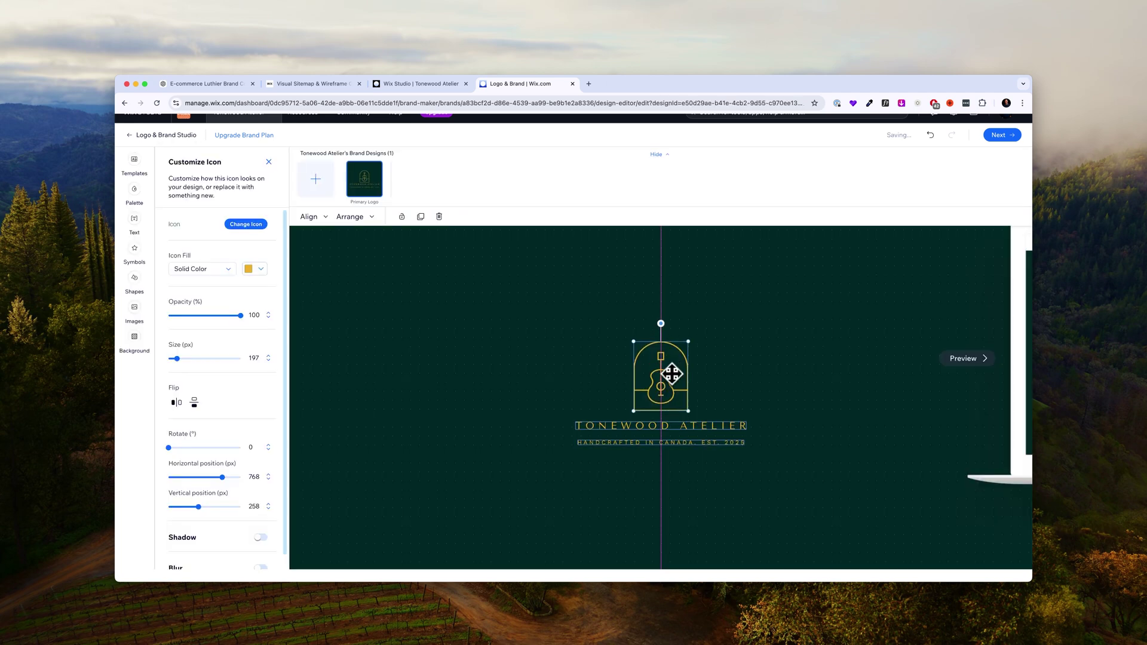
Step: Enlarge the guitar emblem slightly and save the logo
drag(691, 342, 698, 334)
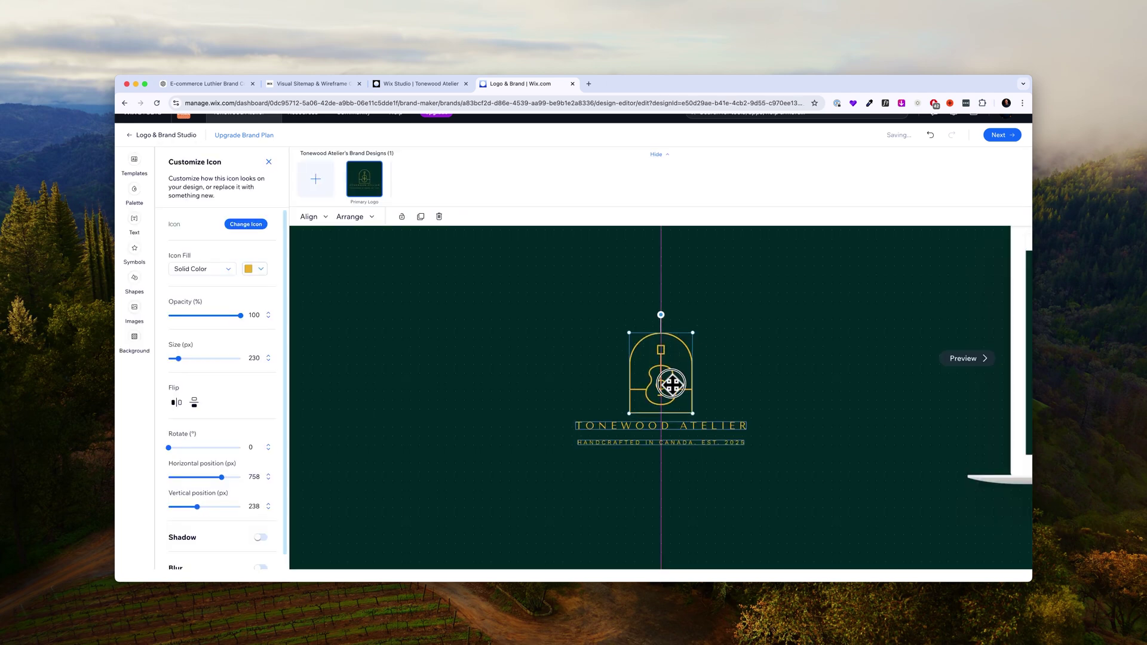
click(897, 437)
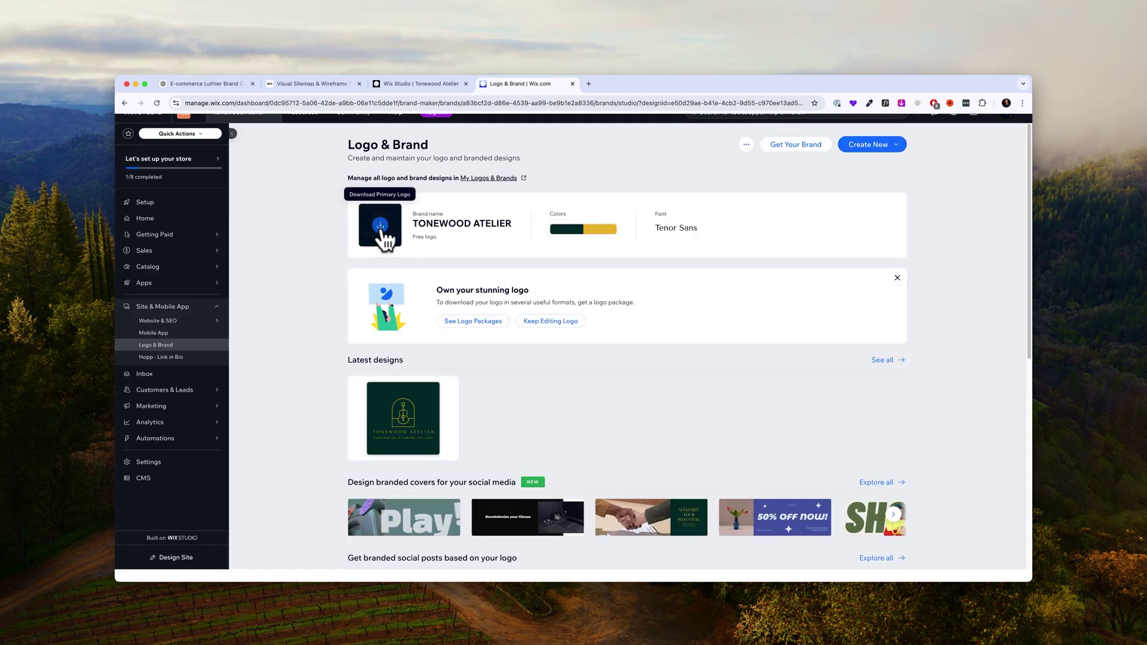
click(380, 224)
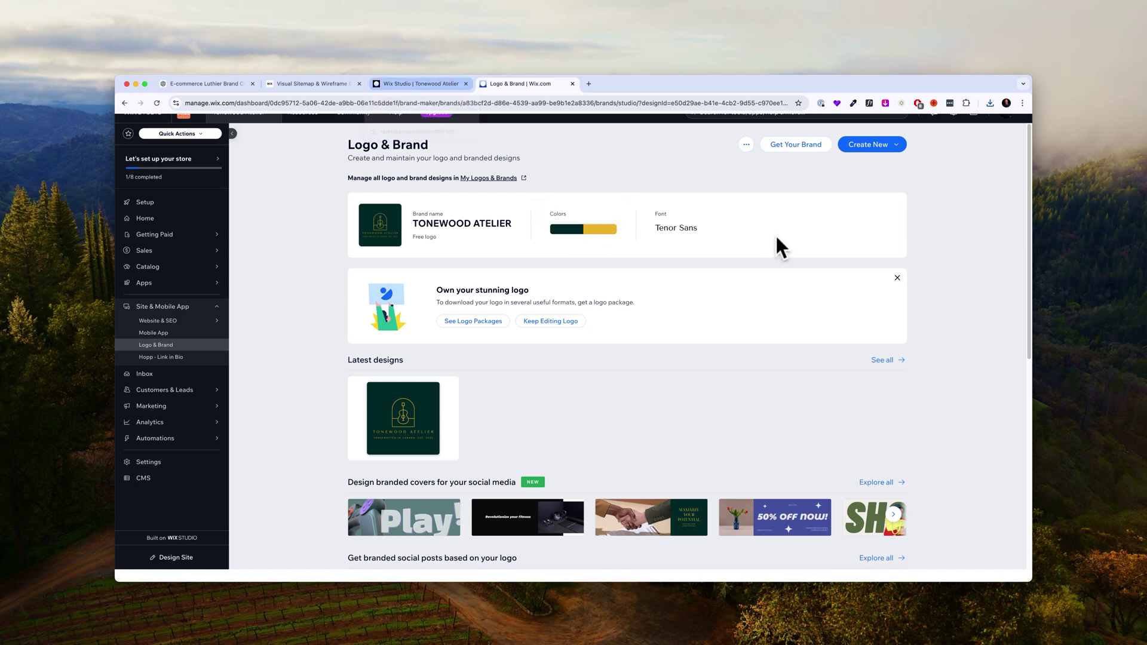
Step: Return to the Wix Studio | Tonewood Atelier editor tab
click(425, 84)
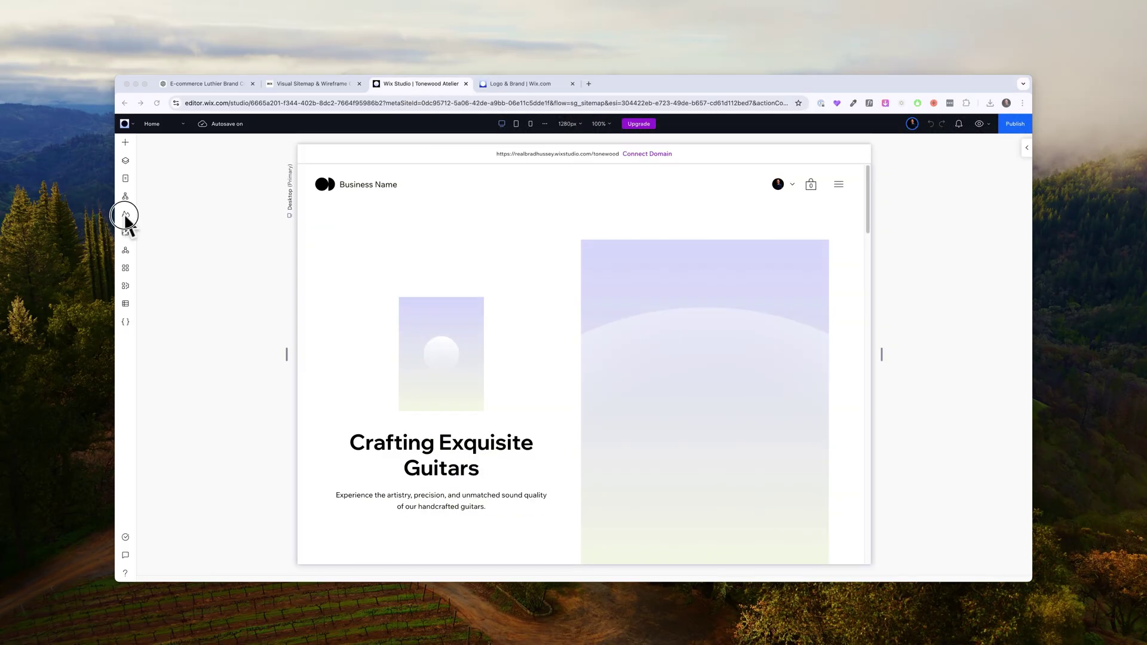
Step: Use Site Styles to apply the Tonewood Atelier logo, green colors and serif fonts
click(126, 214)
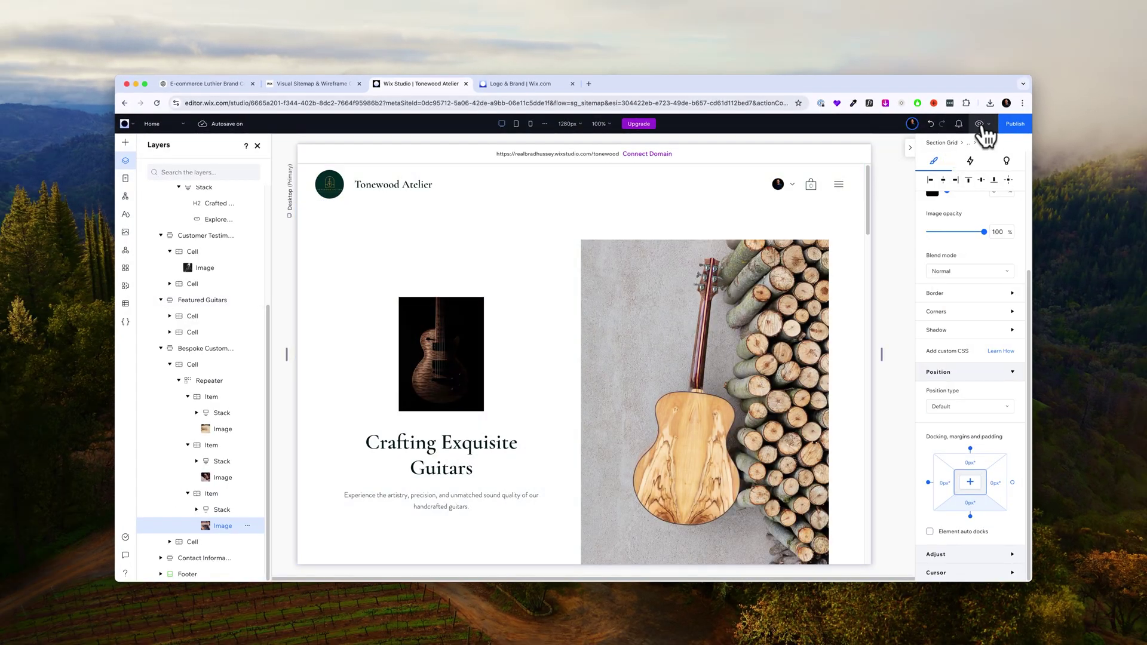
key(ctrl+p)
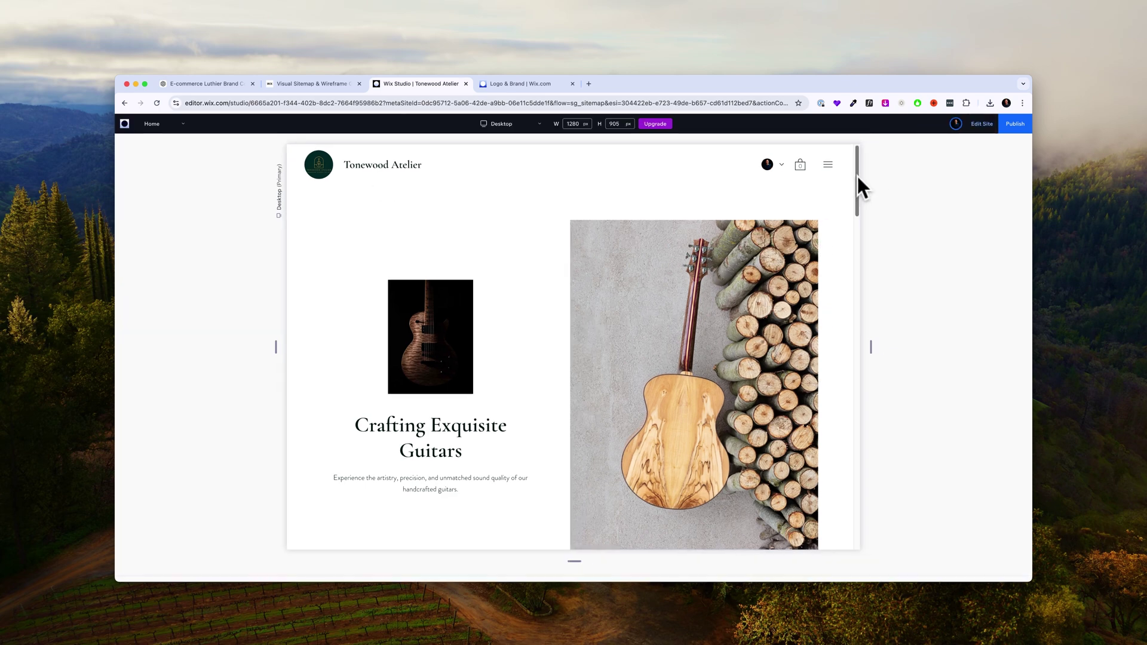
mouse_move(857, 180)
mouse_down()
mouse_move(862, 289)
mouse_move(869, 265)
mouse_up()
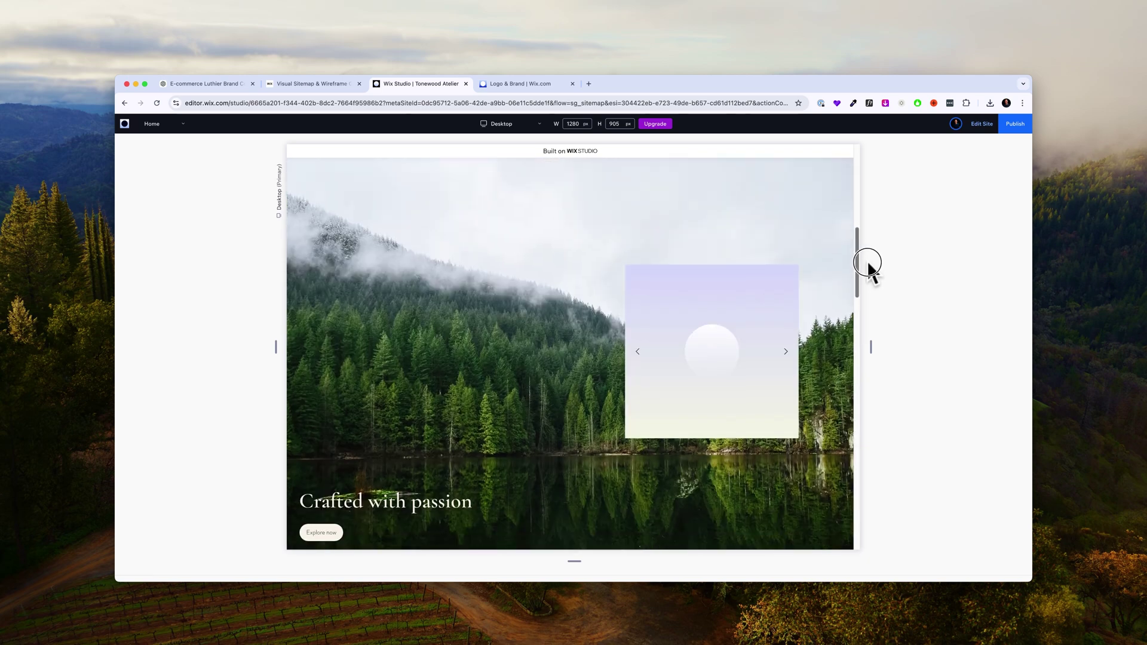
click(786, 321)
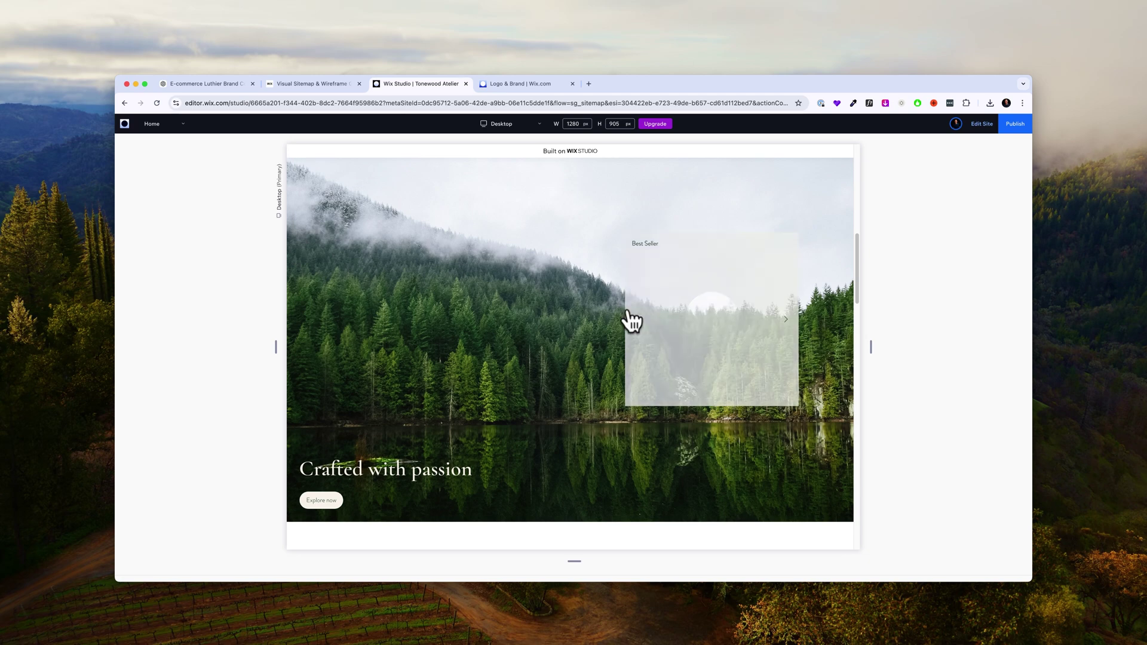
drag(857, 259, 866, 330)
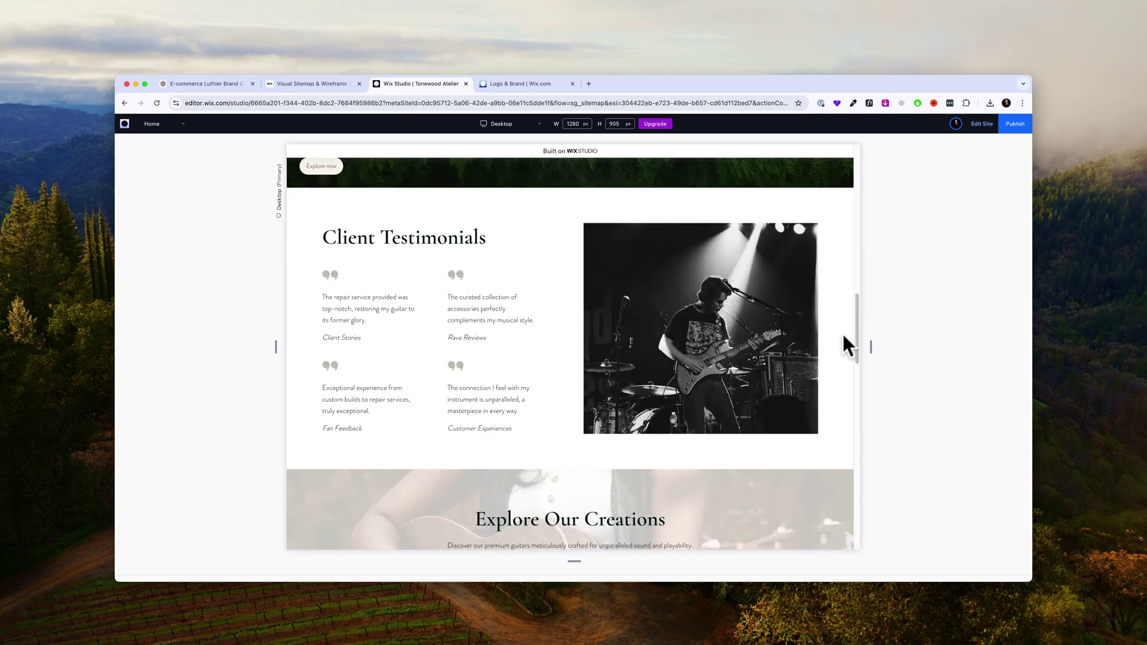
drag(856, 324, 865, 386)
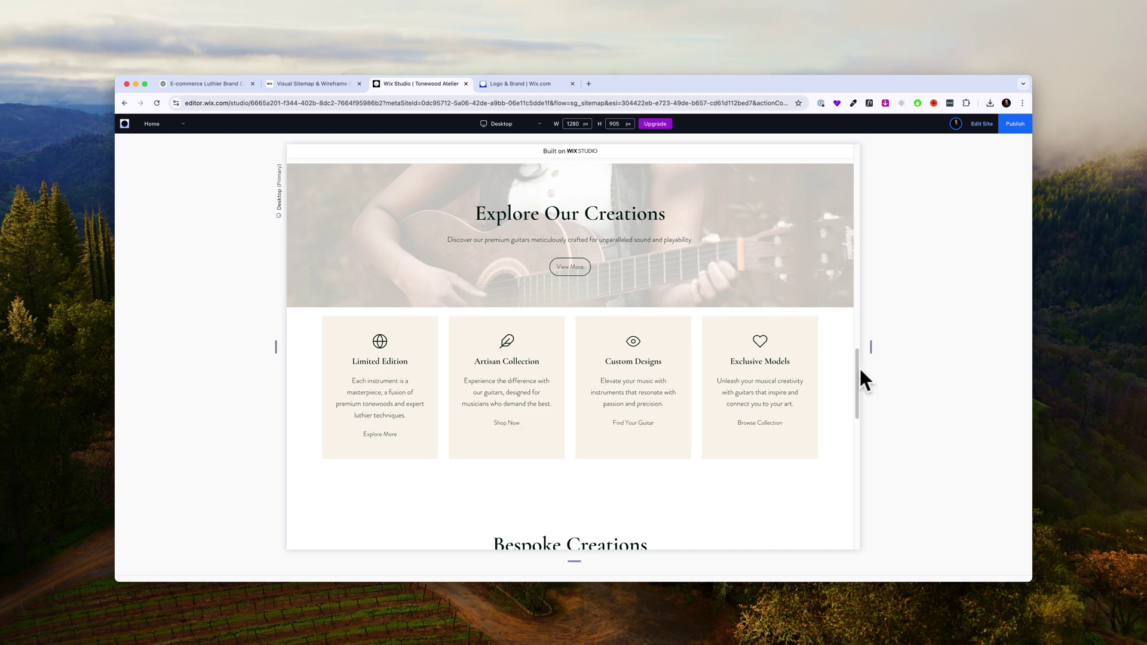
drag(858, 367, 852, 448)
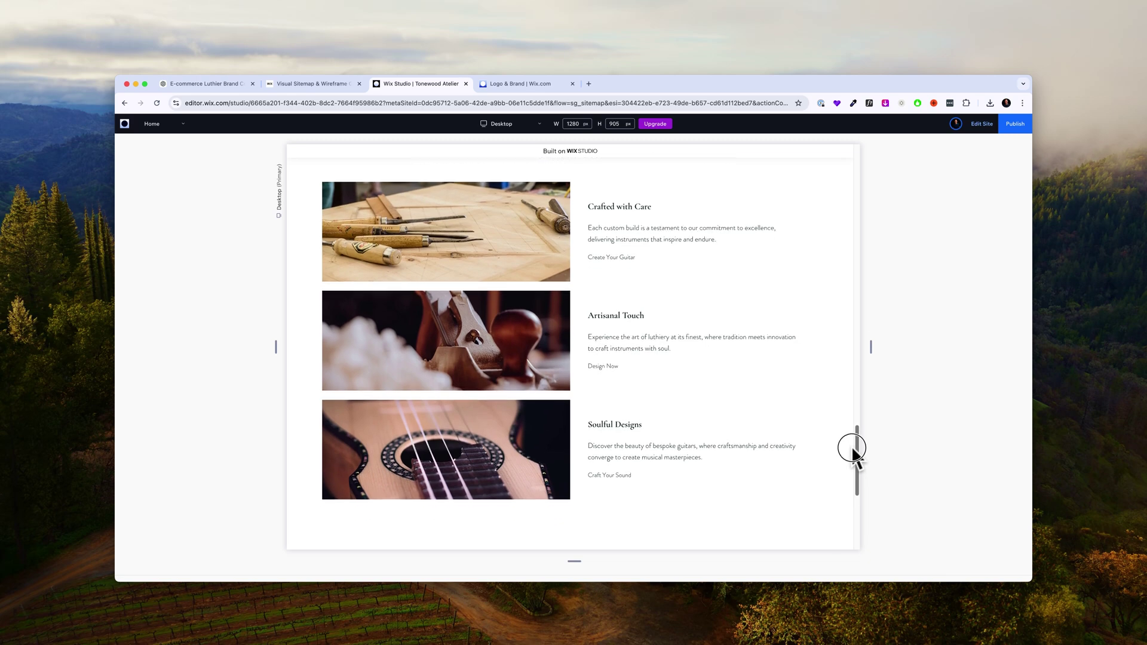
drag(852, 448, 842, 509)
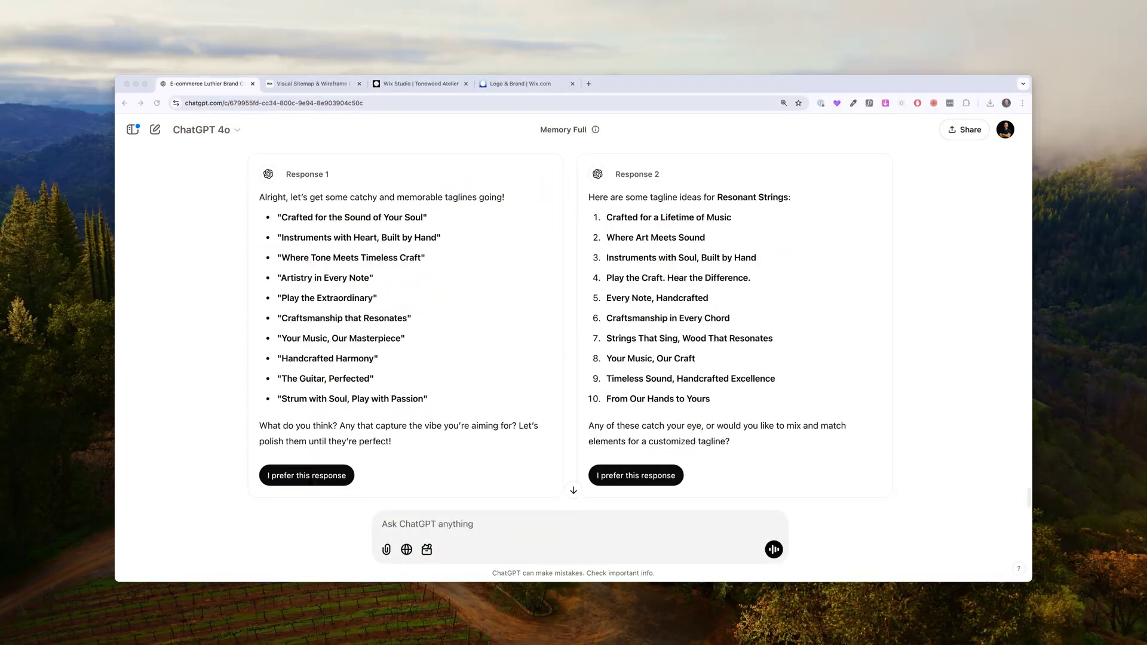
Step: Paste and review the prompt for a signature acoustic, bespoke build and repair service
click(491, 529)
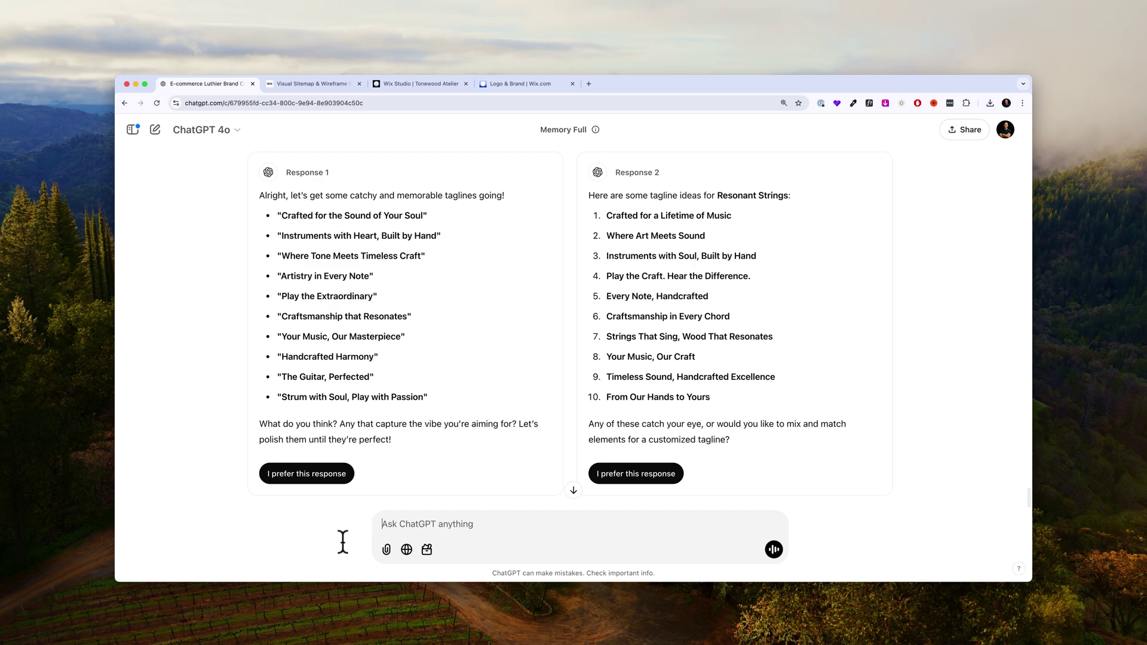
key(ctrl+v)
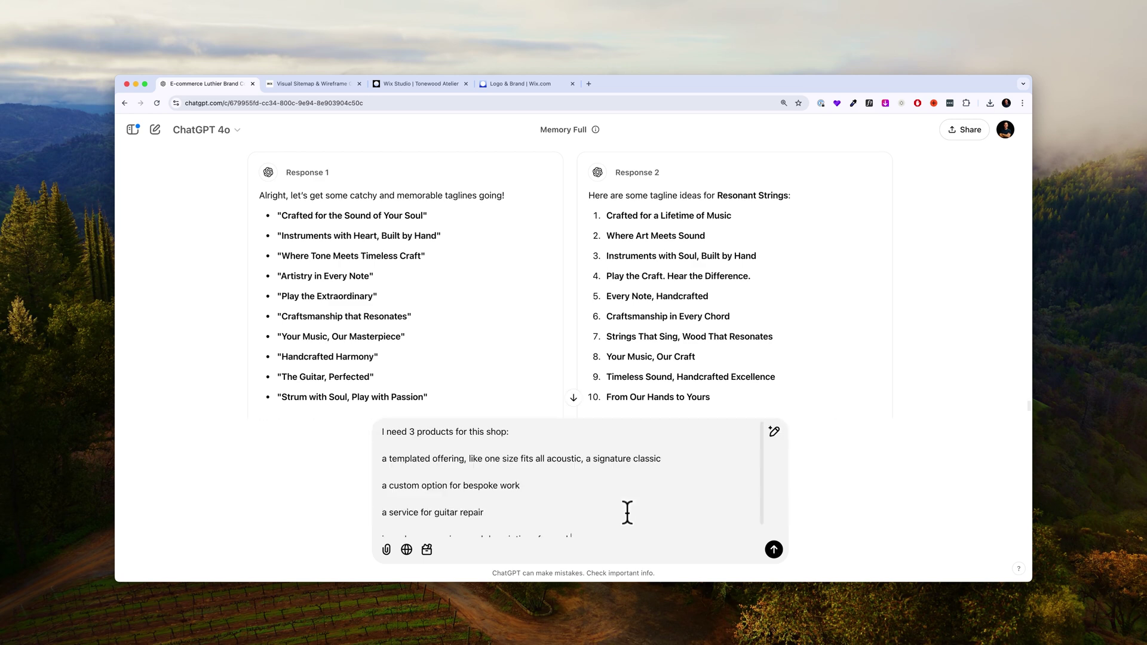
click(567, 458)
mouse_move(673, 459)
mouse_down()
mouse_move(536, 458)
mouse_move(399, 485)
mouse_move(517, 525)
mouse_up()
click(574, 458)
click(521, 486)
scroll(520, 485, down, 1)
click(461, 499)
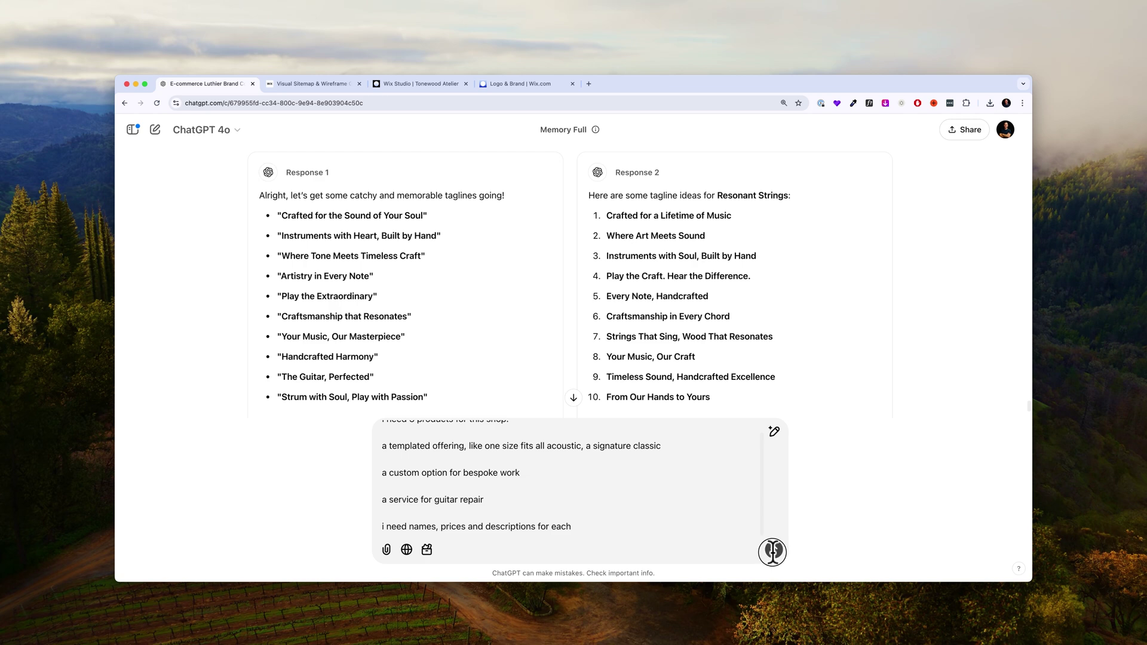
Step: Send the product prompt and review the returned names, prices and descriptions
key(Return)
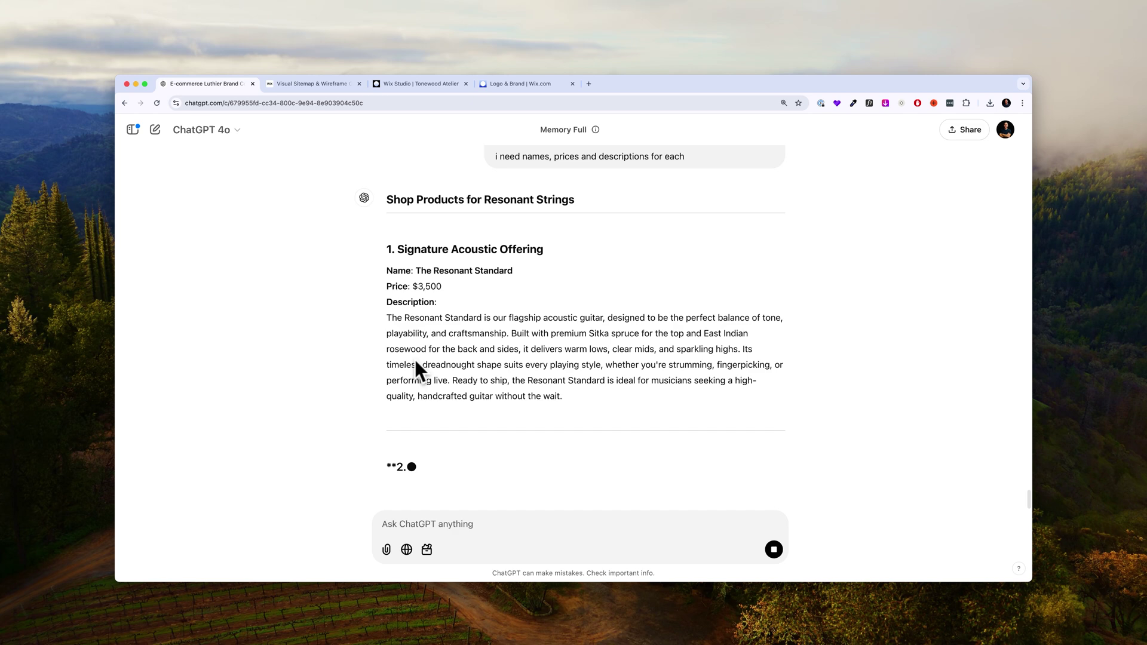
drag(440, 317, 447, 332)
scroll(517, 362, down, 2)
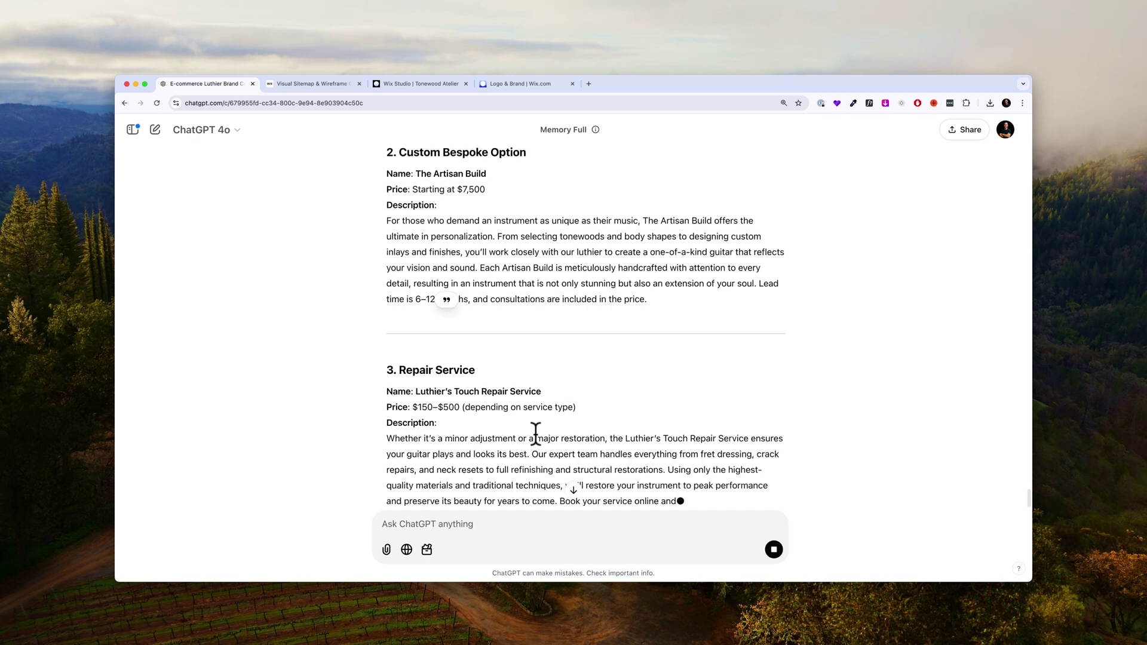
scroll(564, 423, up, 8)
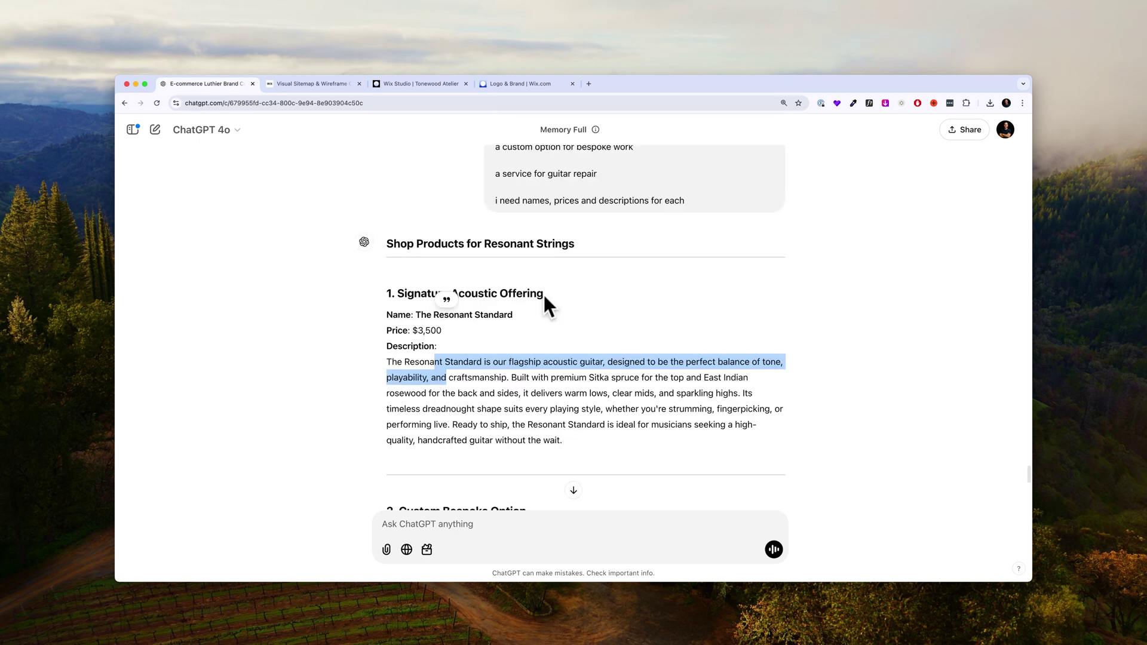
click(422, 84)
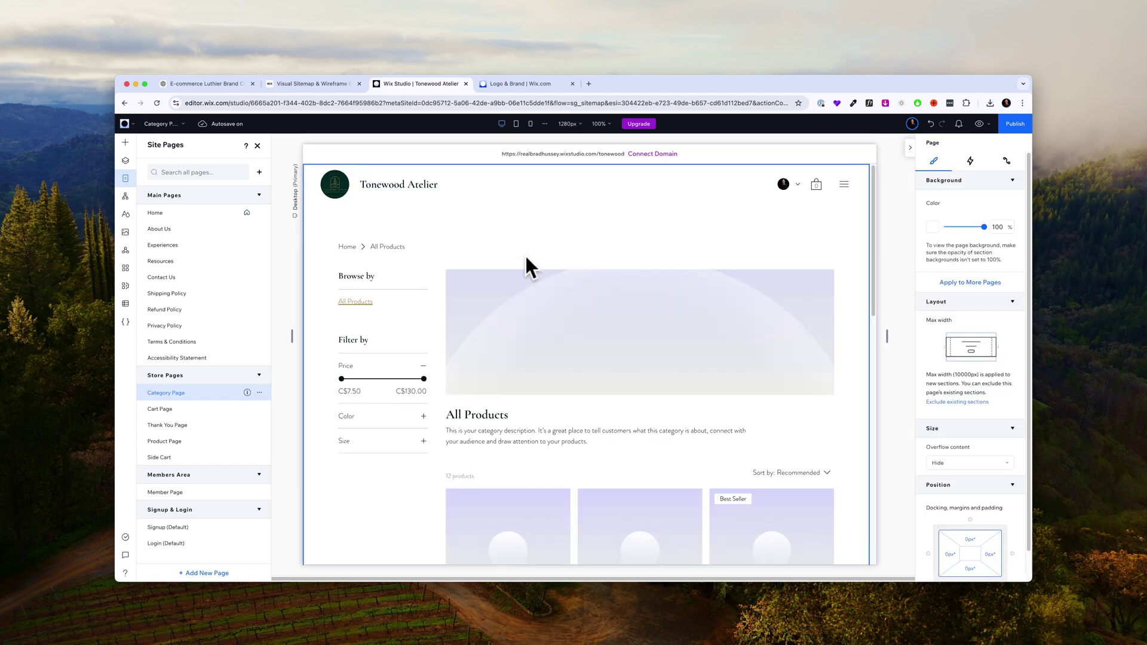
scroll(658, 326, down, 3)
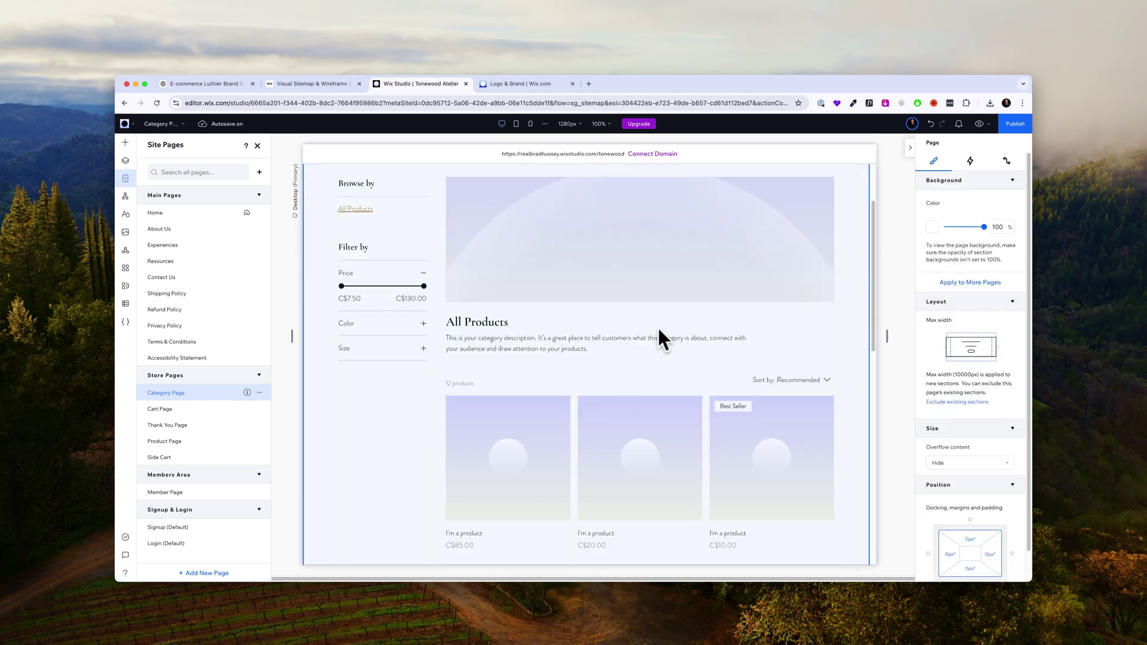
scroll(758, 393, down, 3)
scroll(720, 440, down, 3)
scroll(720, 441, down, 3)
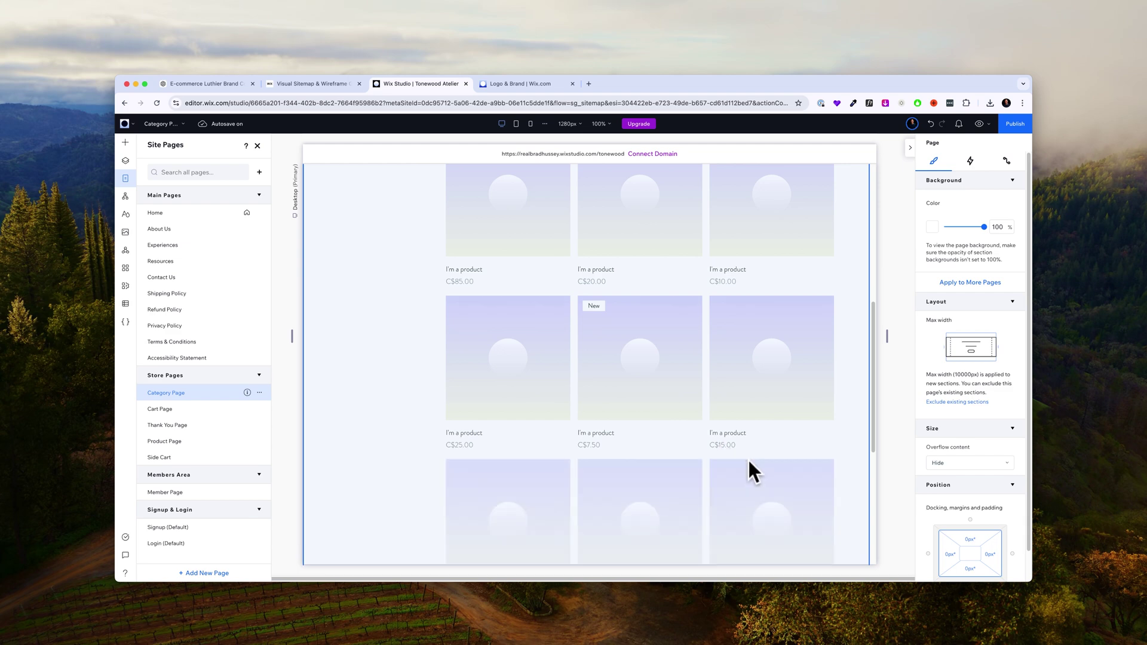
scroll(715, 441, down, 3)
scroll(748, 434, up, 5)
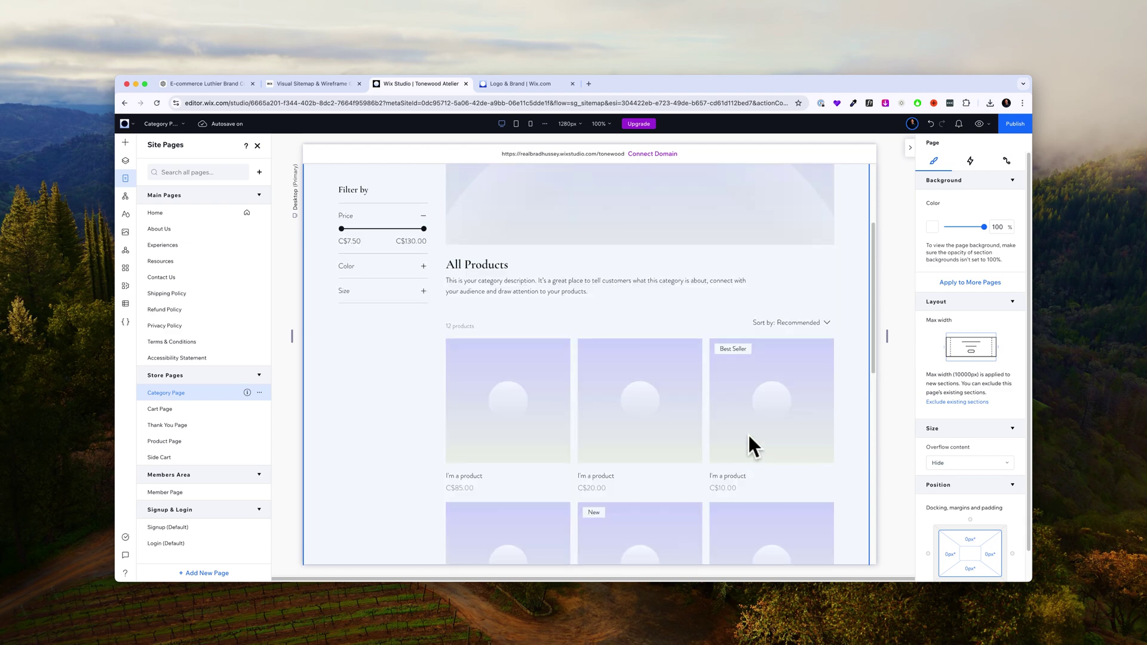
scroll(747, 432, up, 5)
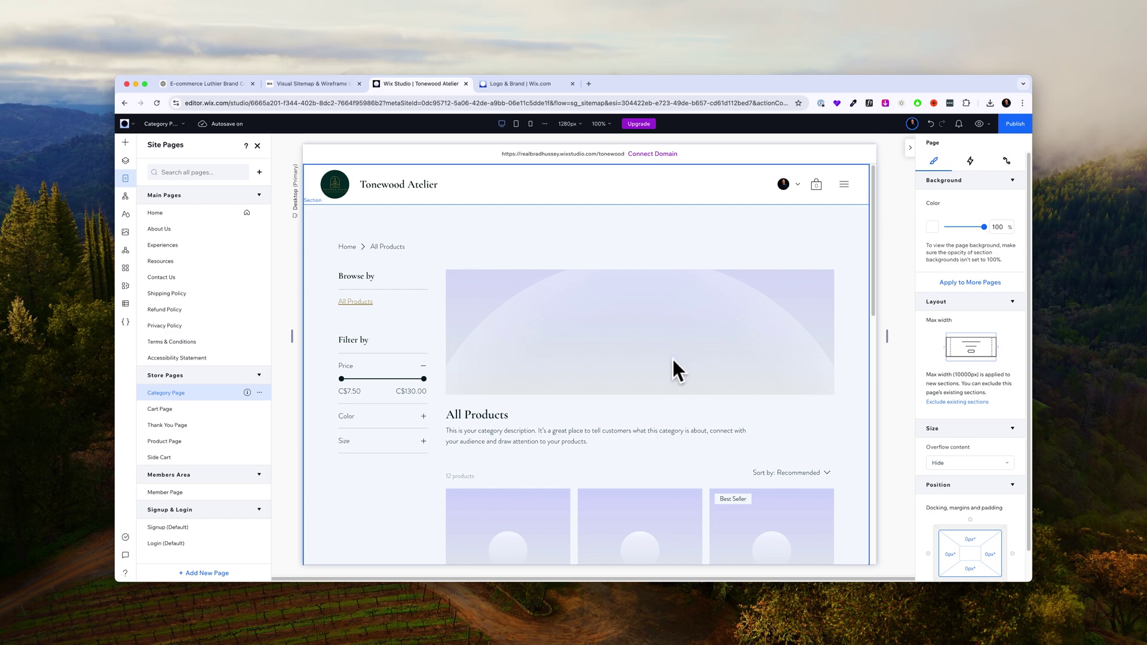
scroll(651, 412, down, 1)
scroll(651, 412, down, 2)
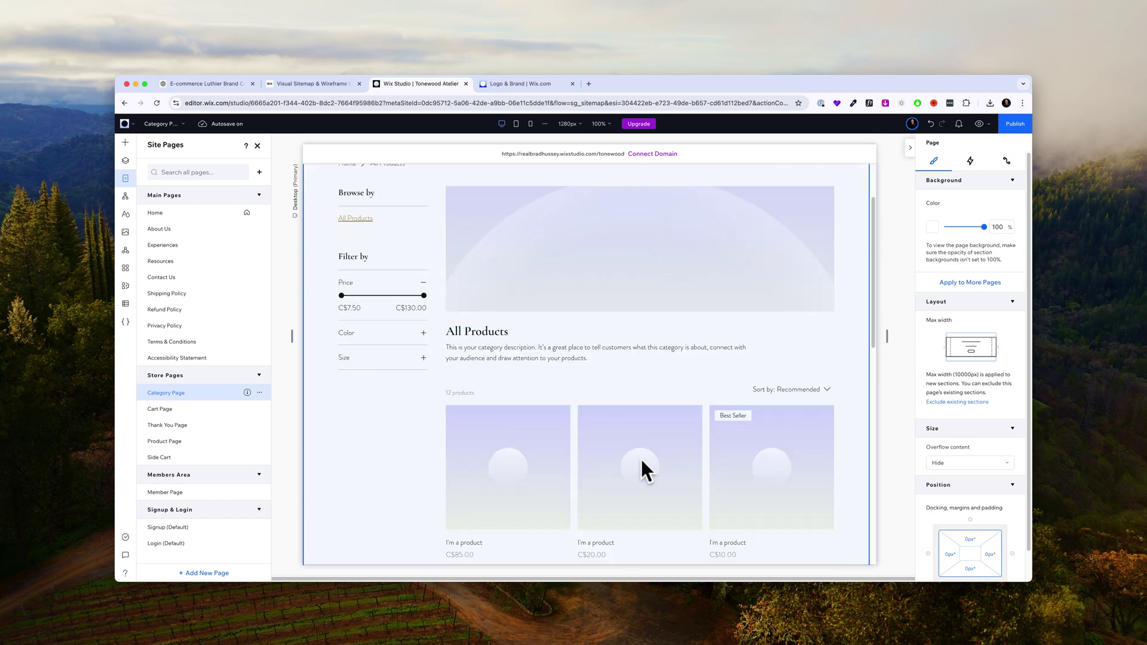
Step: Select the product gallery on the All Products category page
click(515, 428)
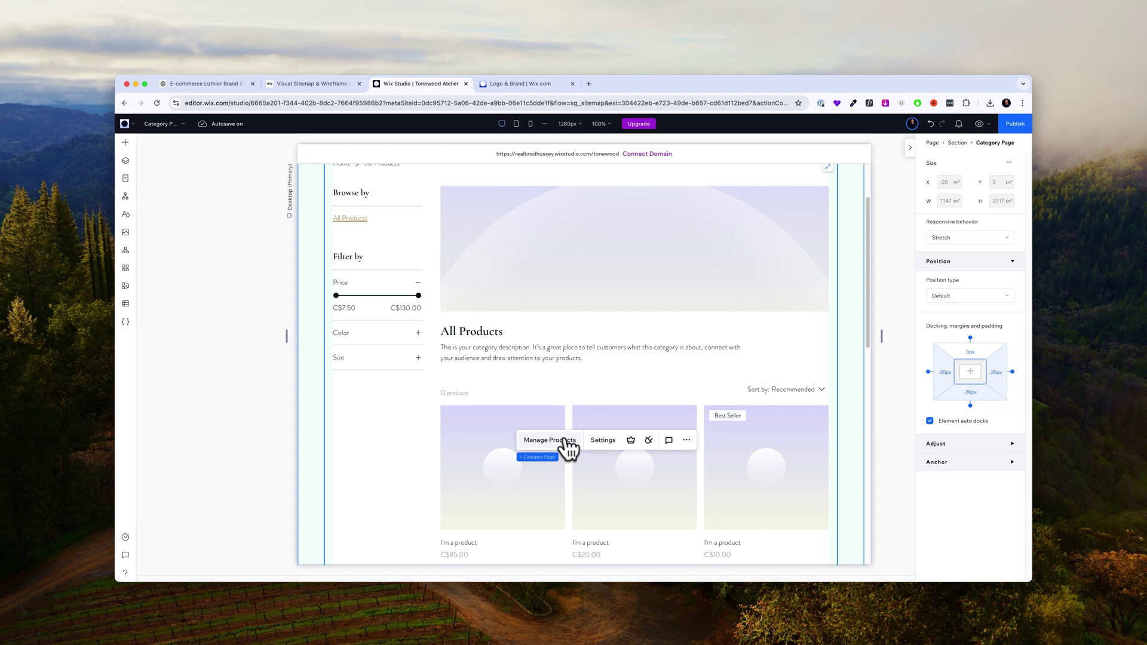
Step: Delete all placeholder products from the catalog and start a new physical product
click(563, 440)
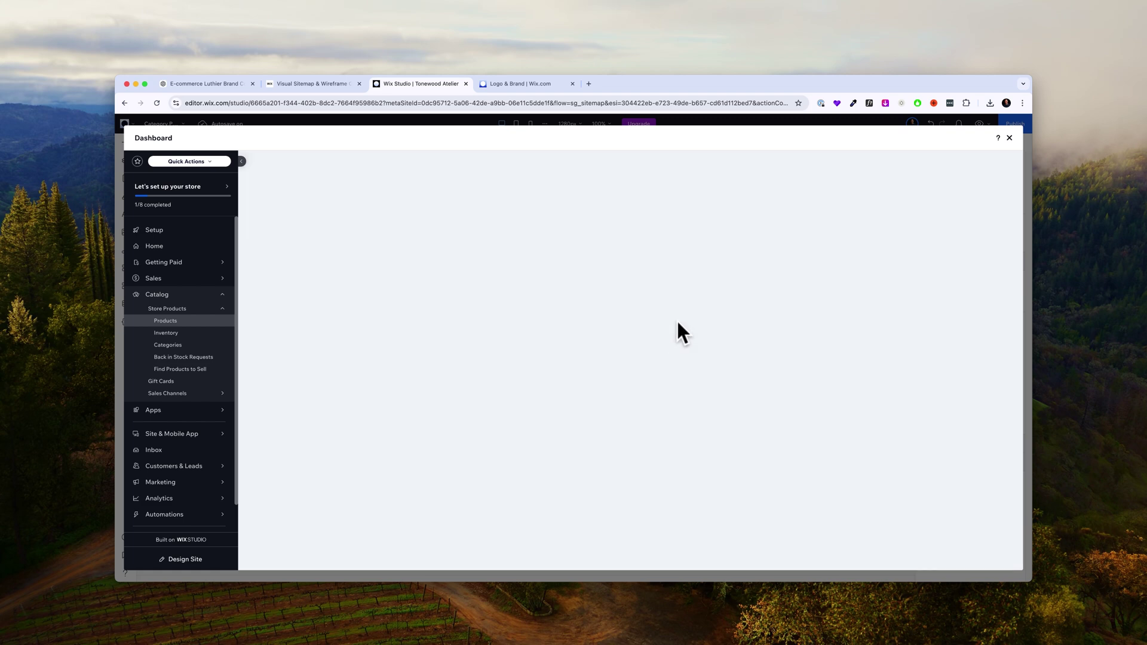
click(362, 319)
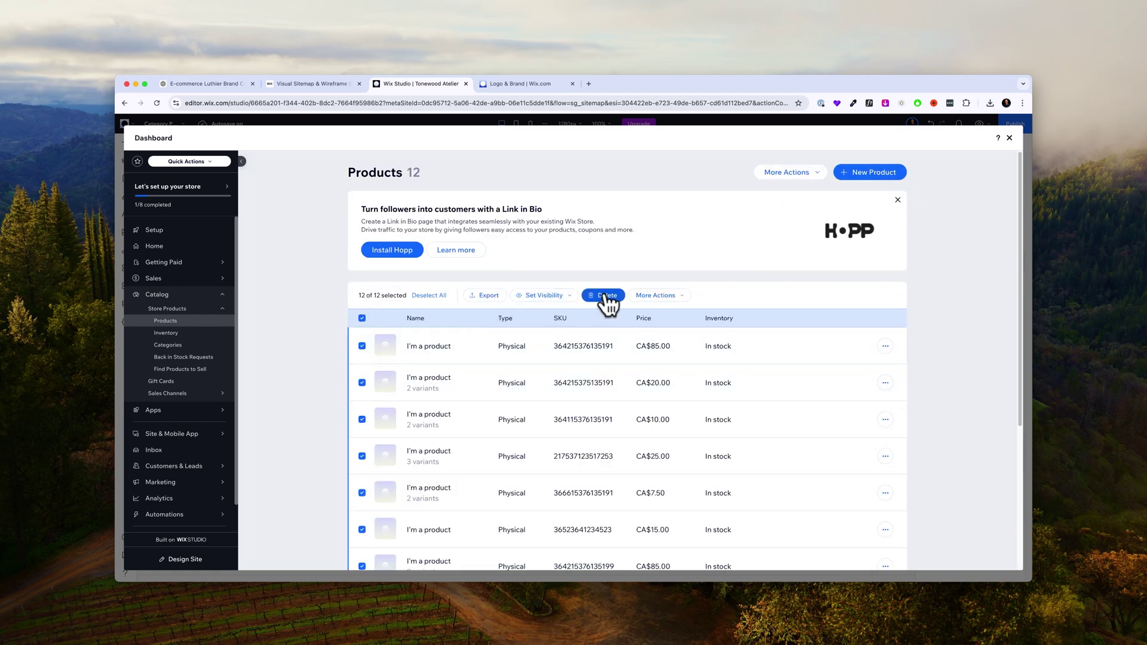
click(601, 295)
click(629, 337)
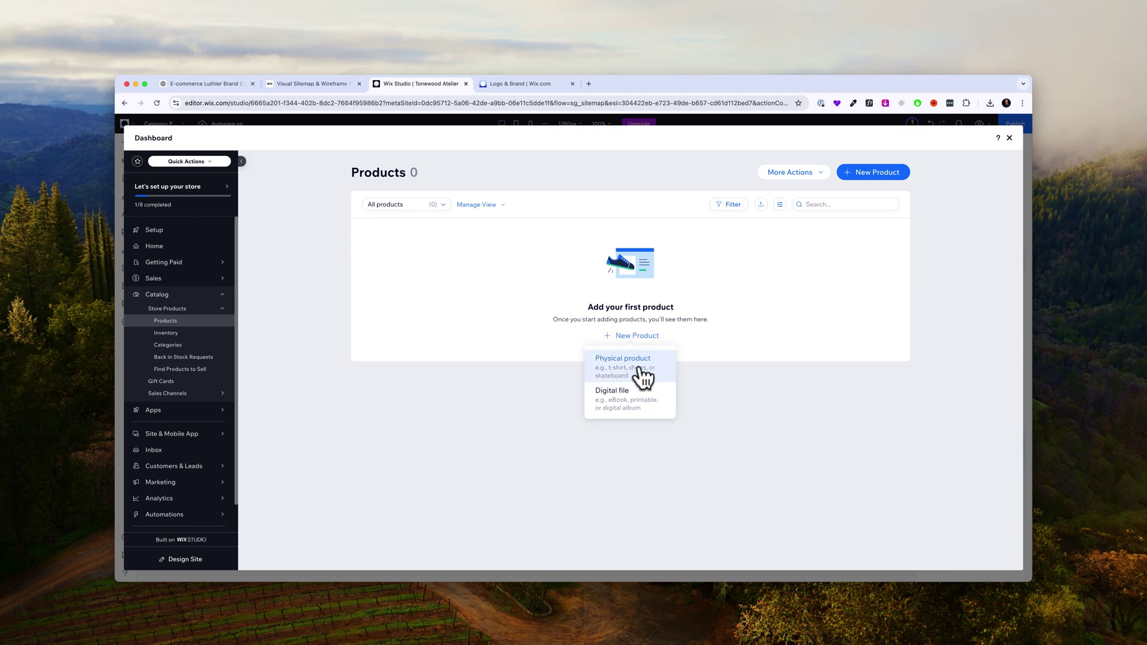
click(726, 386)
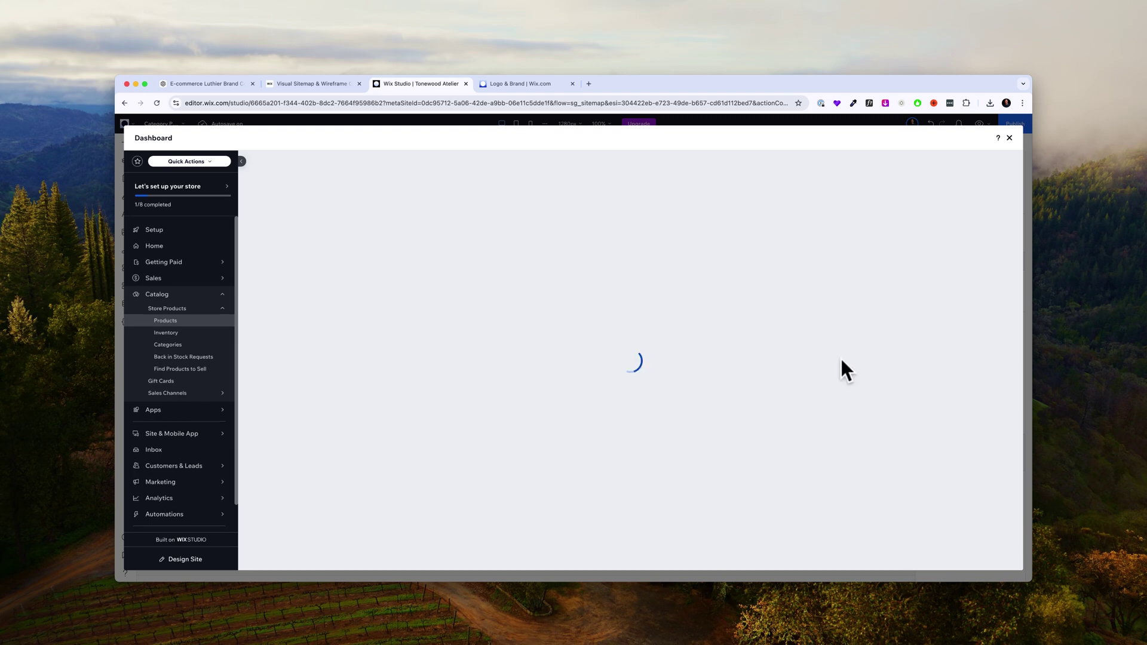
scroll(336, 380, down, 3)
scroll(338, 385, up, 3)
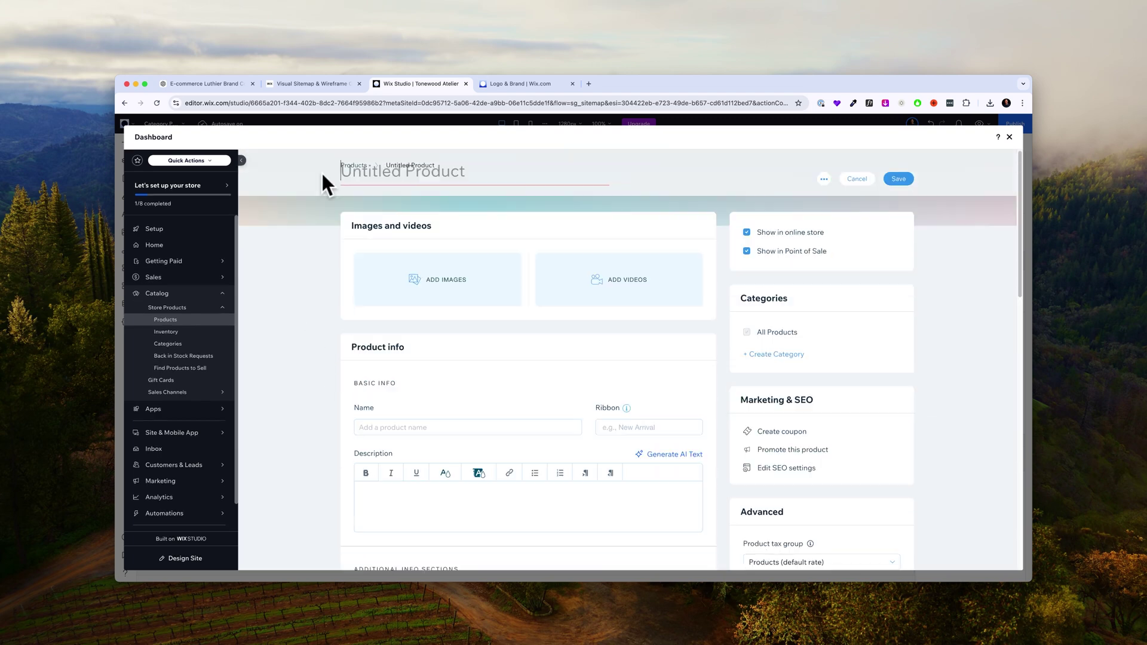
Step: Copy ChatGPT's Resonant Standard description into the Signature Acoustic Guitar's description field
click(308, 83)
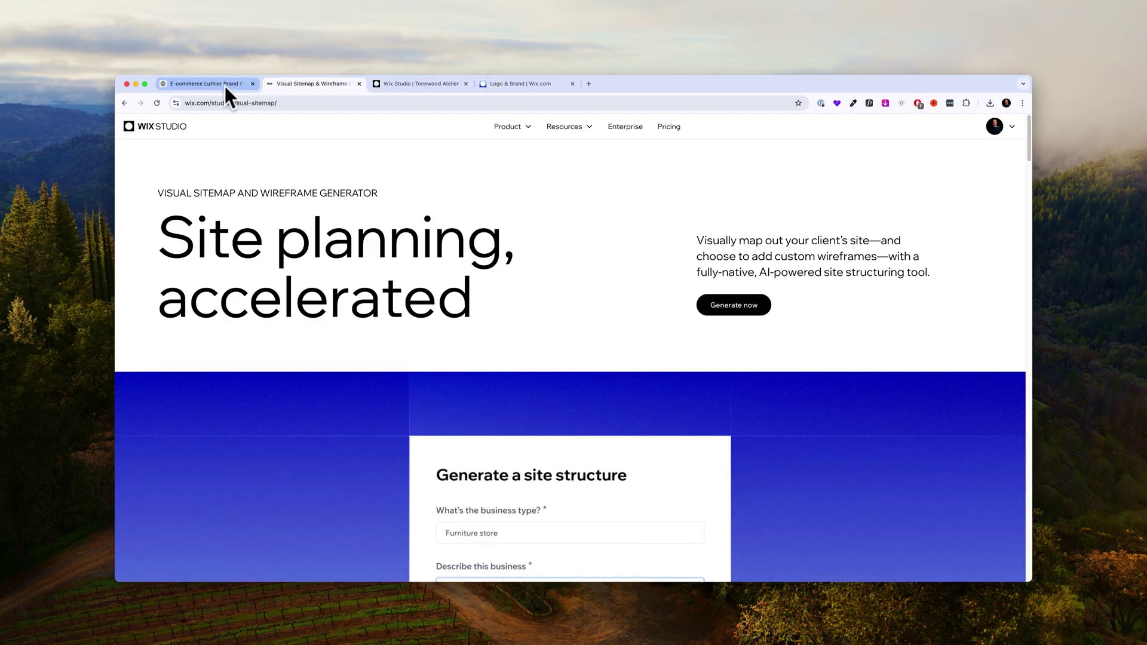
click(207, 84)
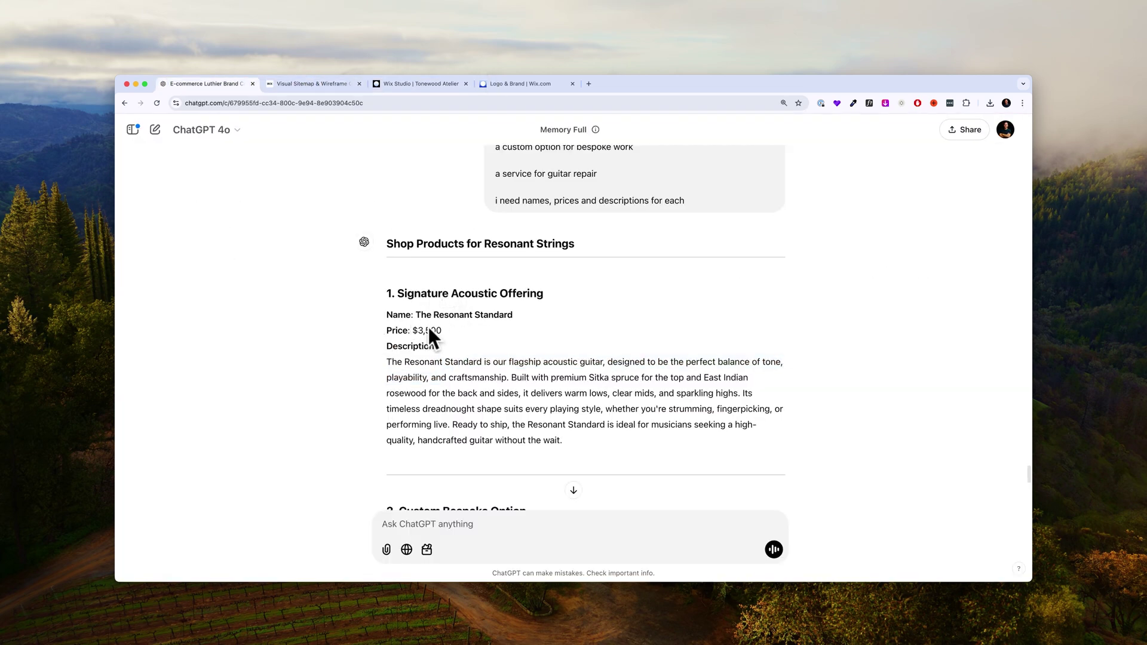
triple_click(430, 362)
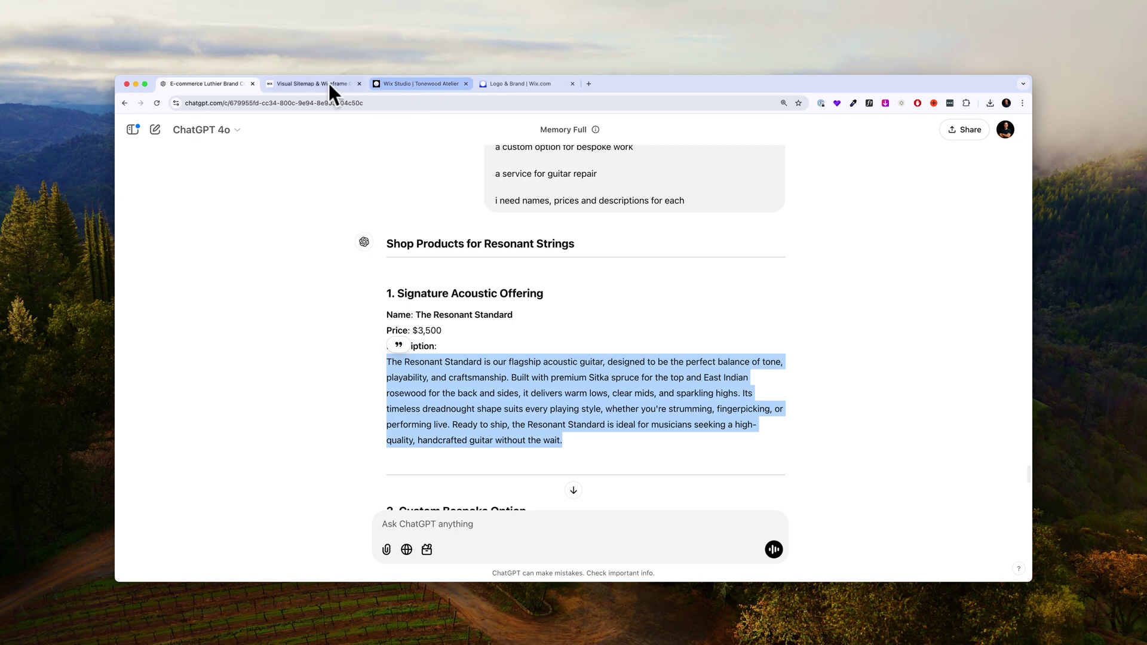
key(super+c)
click(419, 84)
text(Signature Acoustic GuitarPopular)
click(502, 457)
key(super+v)
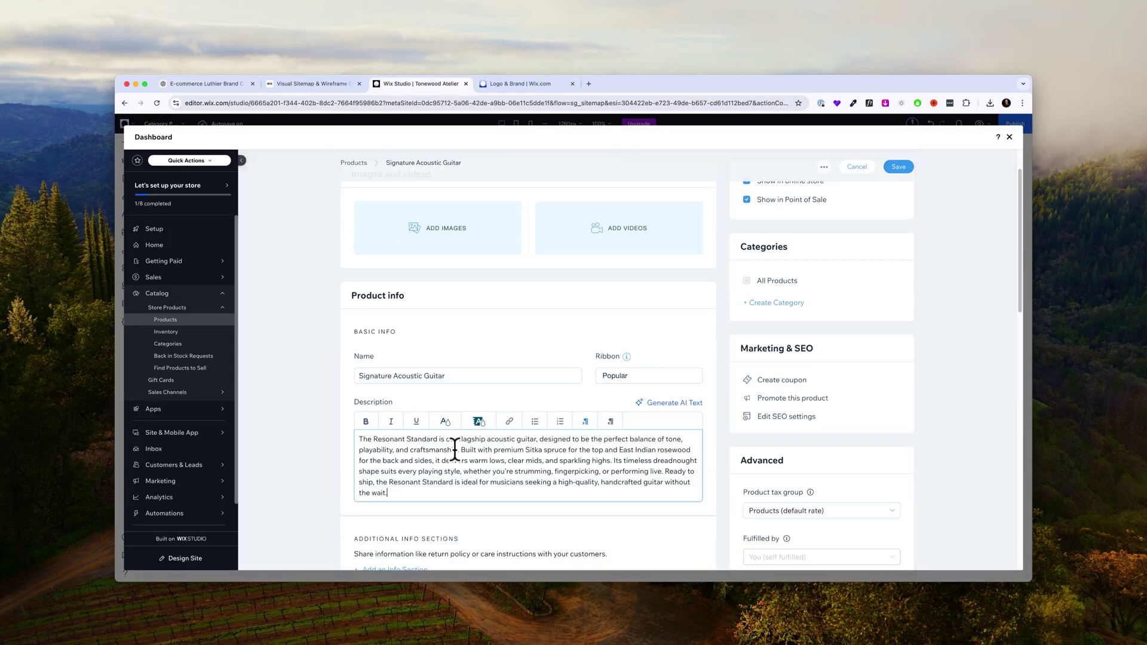
click(682, 403)
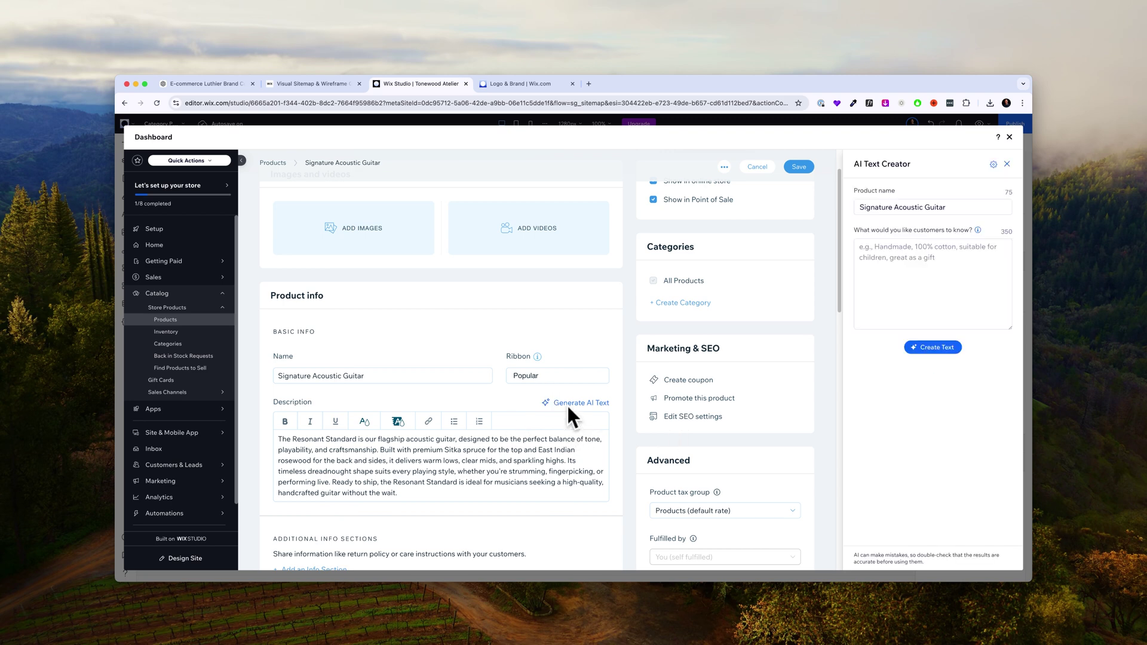
Step: Generate AI descriptions, compare all three styles, and use the Professional (1/3) text
click(932, 264)
click(933, 346)
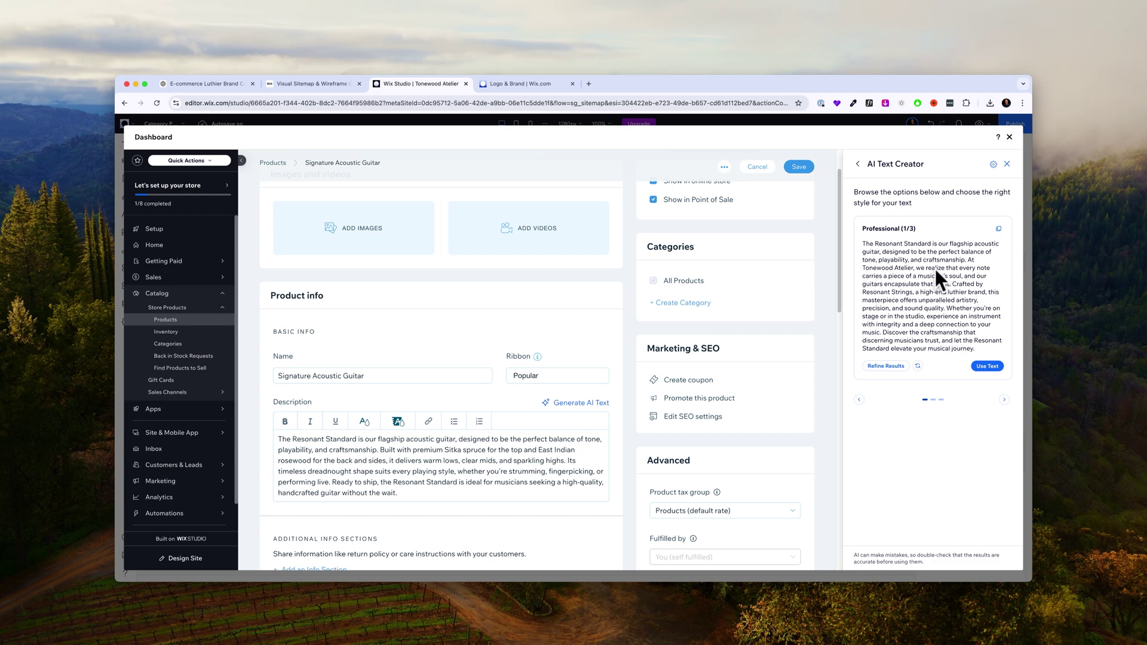
click(1005, 399)
click(1005, 399)
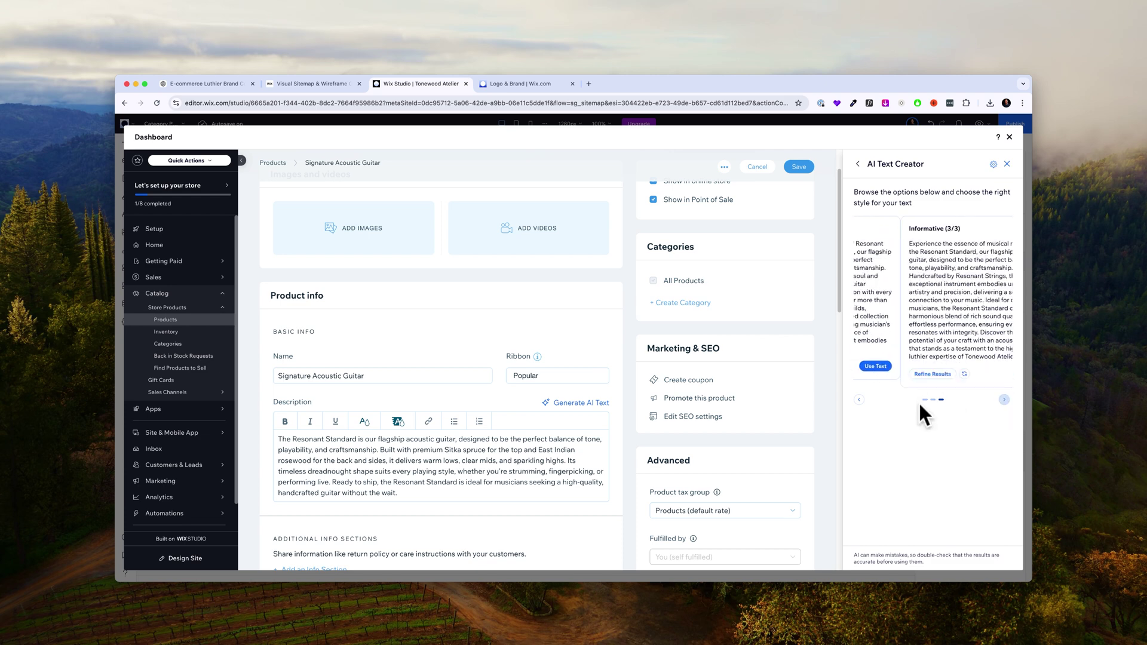
click(860, 400)
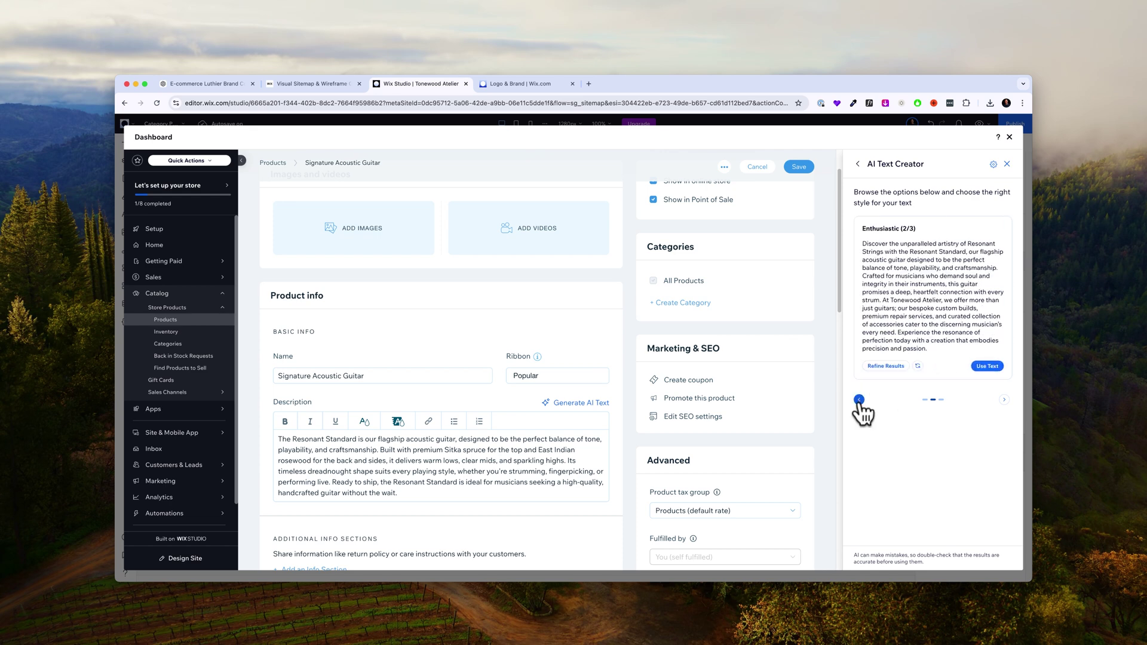
click(988, 366)
scroll(377, 386, down, 1)
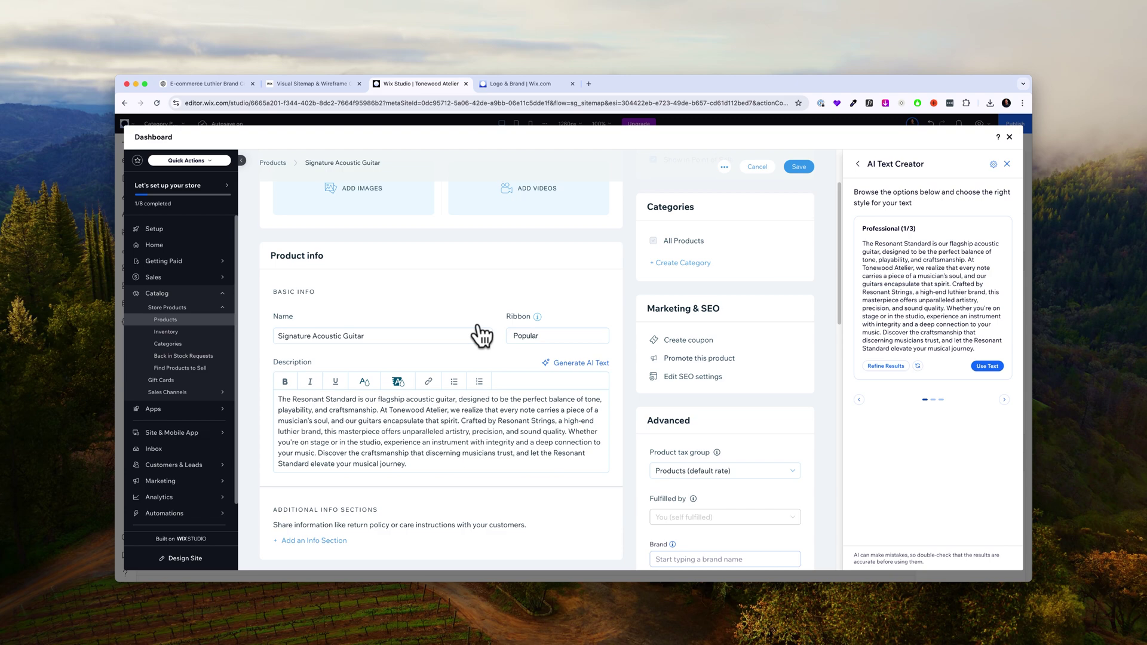
scroll(481, 359, down, 3)
scroll(387, 393, down, 1)
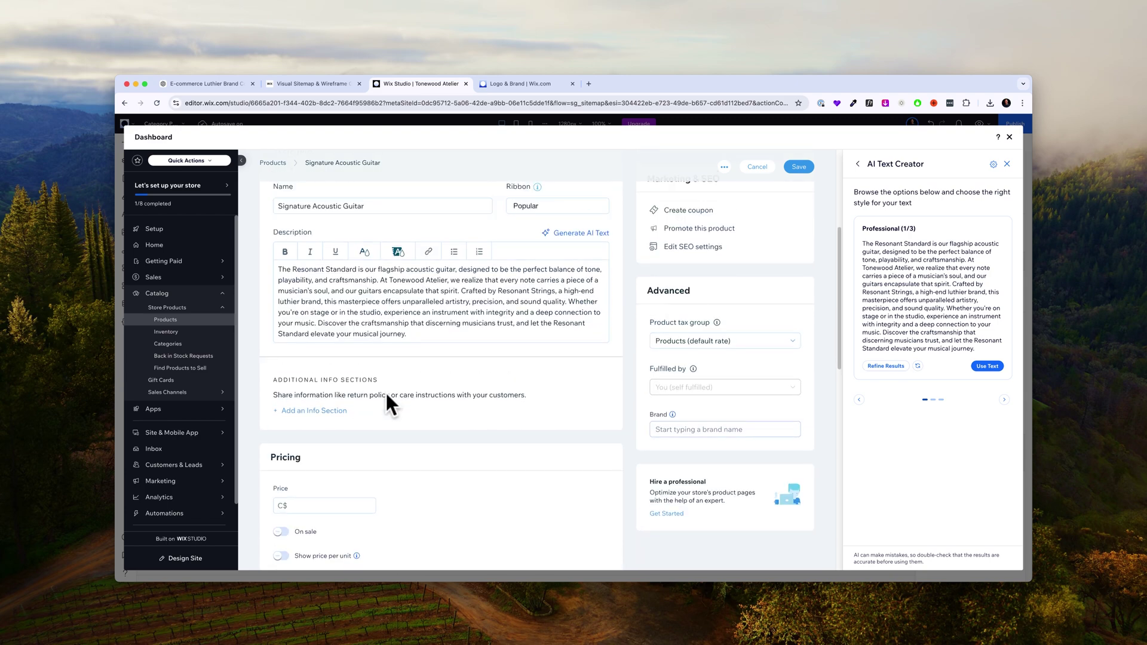
scroll(385, 390, down, 2)
Step: Enter 3500 as the Signature Acoustic Guitar's price
click(336, 415)
text(3500)
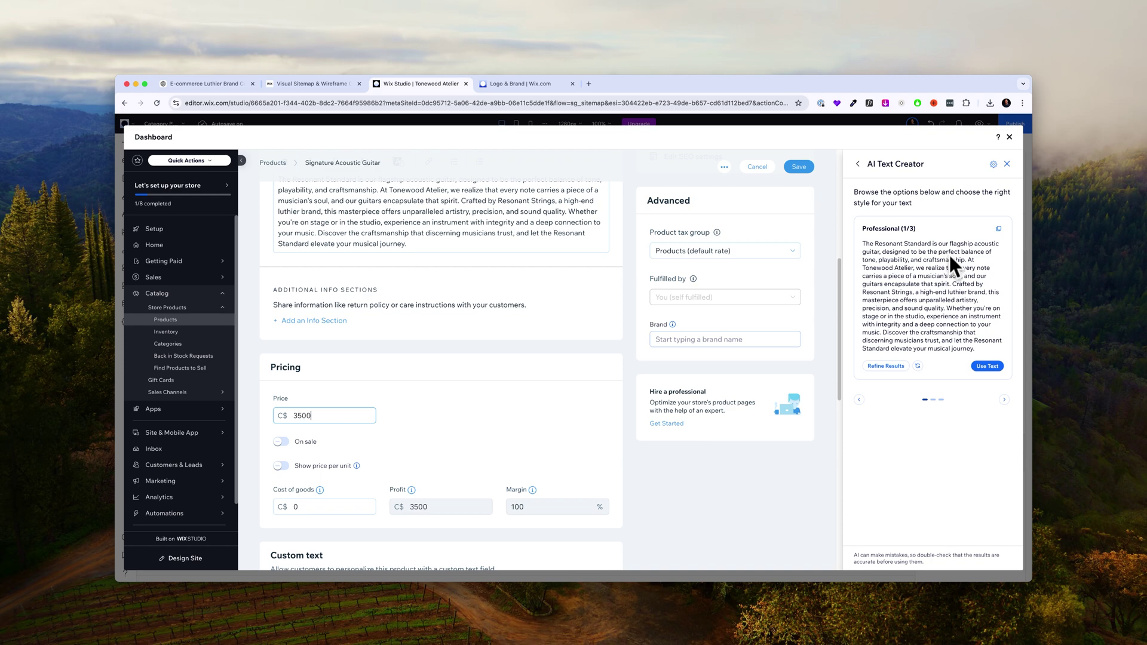
scroll(403, 460, down, 2)
click(323, 406)
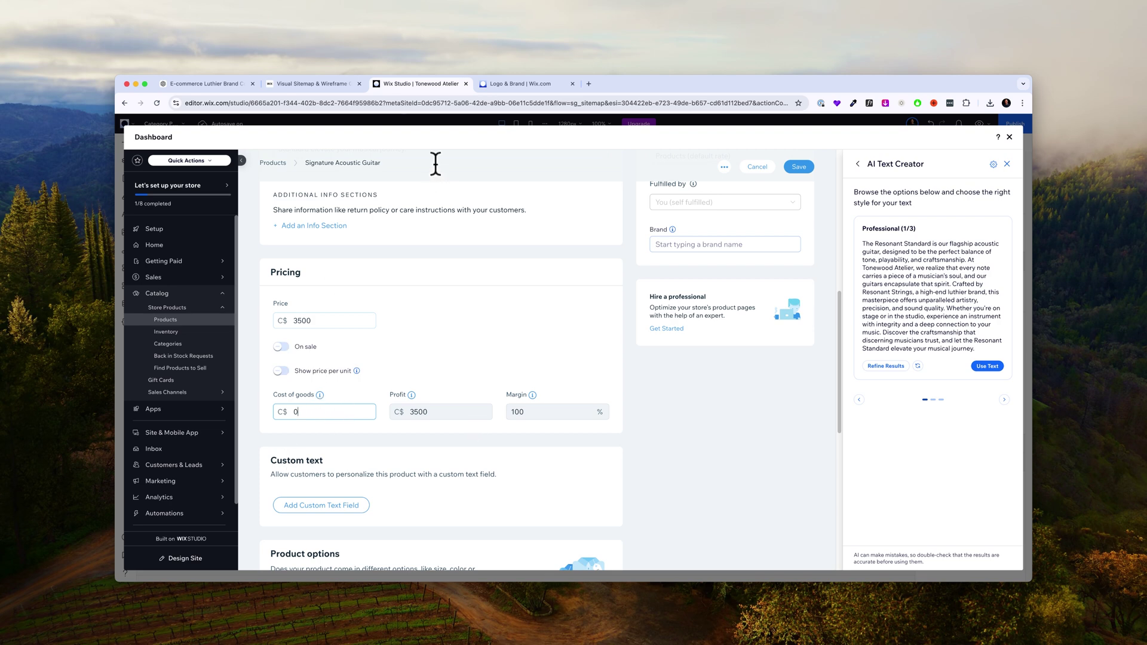
Step: Ask ChatGPT for The Resonant Standard's cost of goods and select the $1,650 figure
click(218, 85)
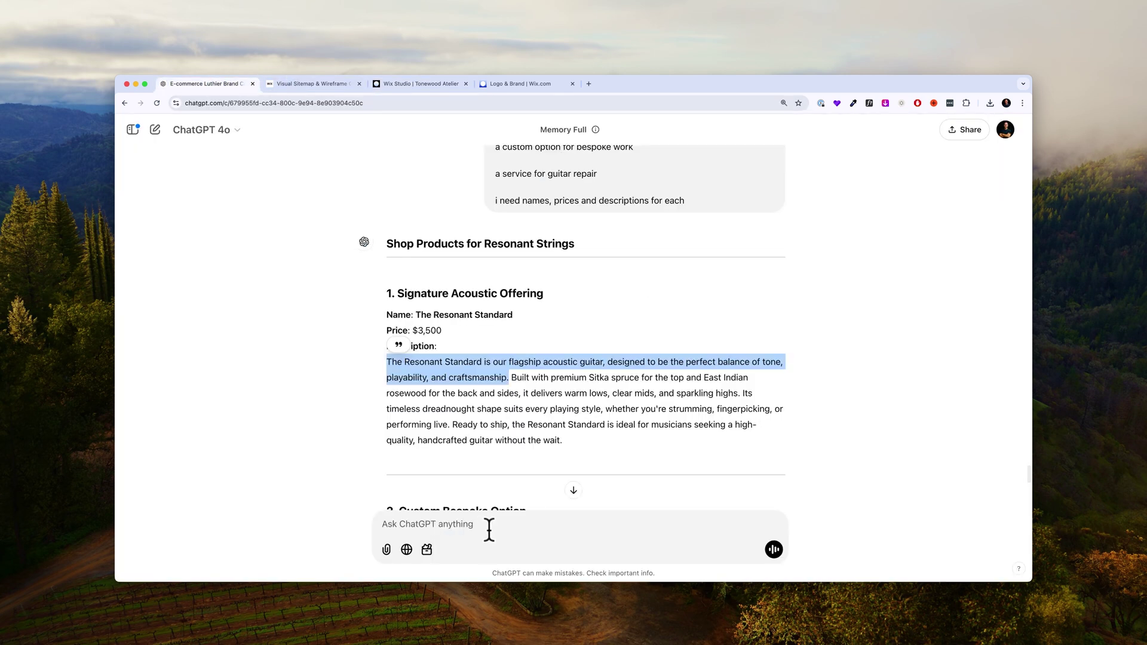
click(490, 526)
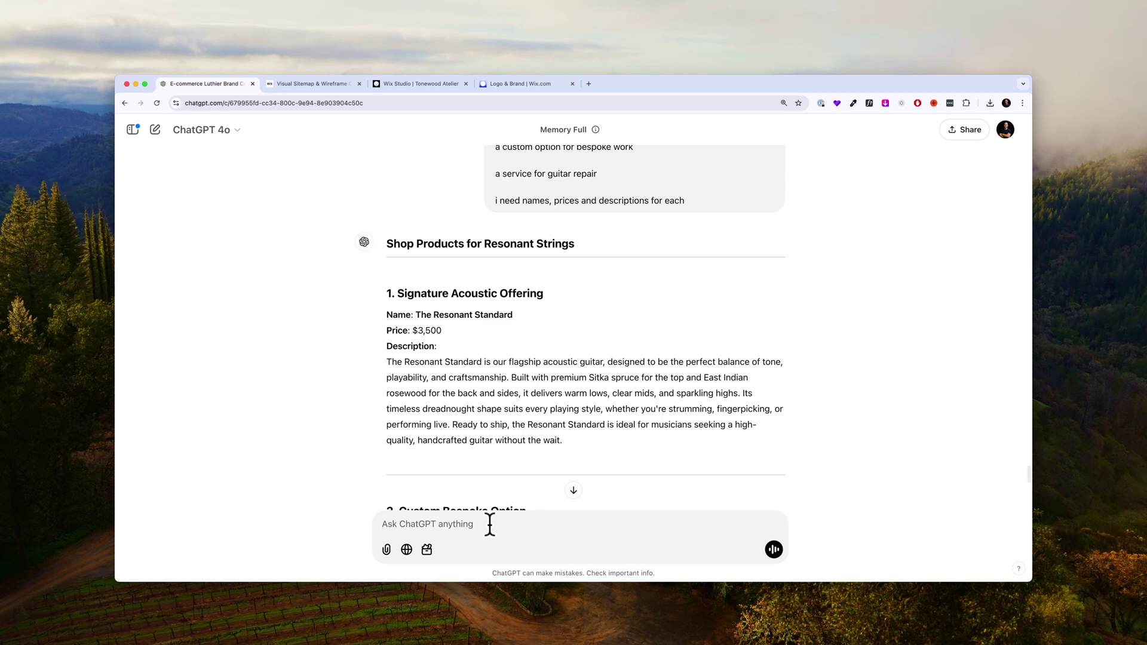
key(super+v)
key(Return)
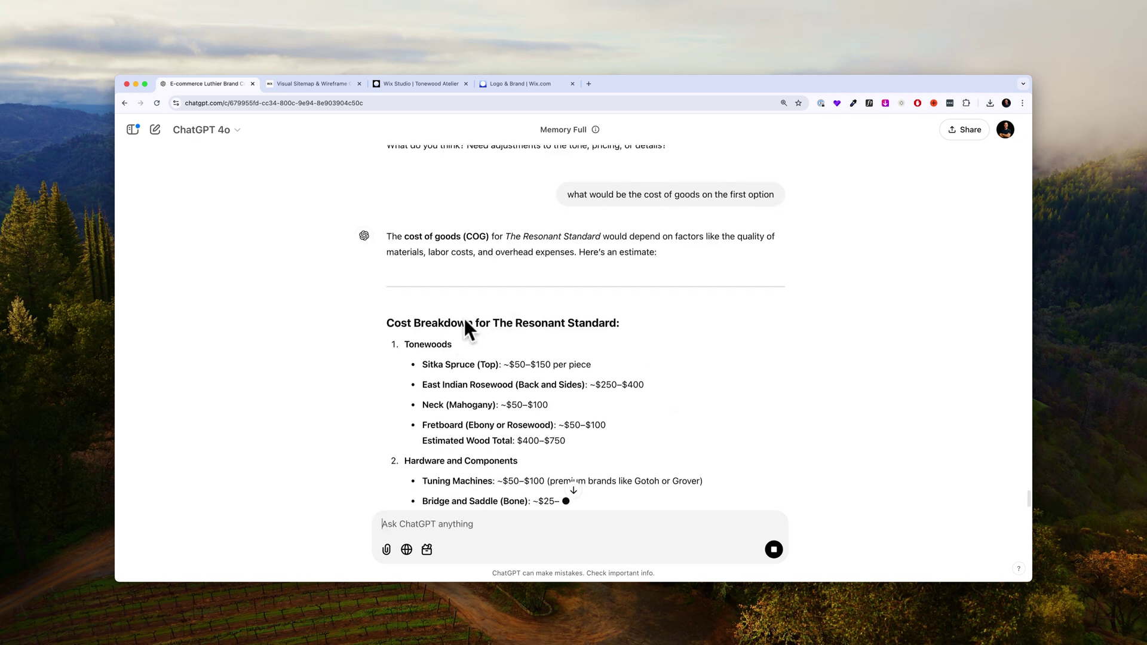
scroll(465, 319, down, 1)
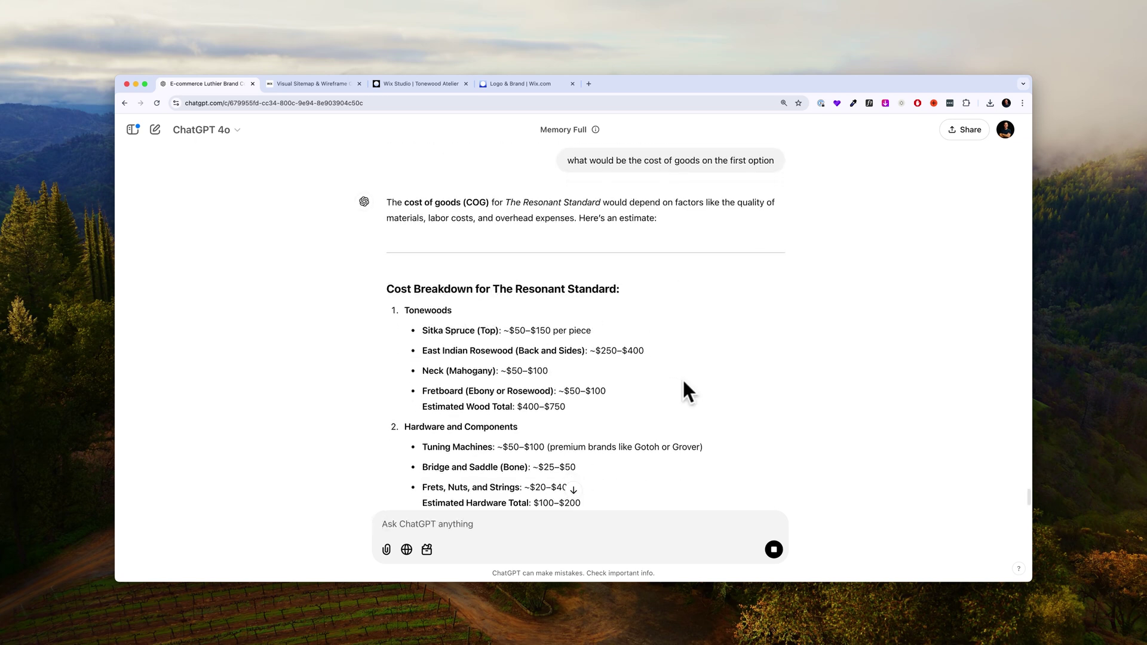
scroll(683, 378, down, 2)
scroll(733, 383, down, 1)
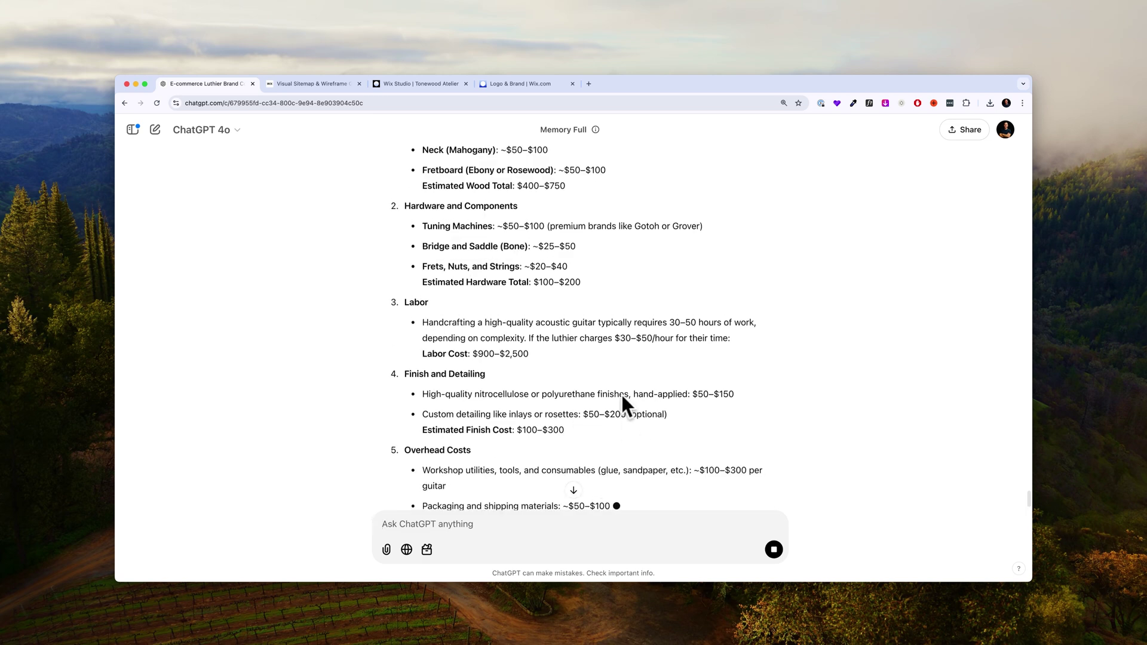
scroll(621, 395, down, 2)
scroll(664, 421, down, 3)
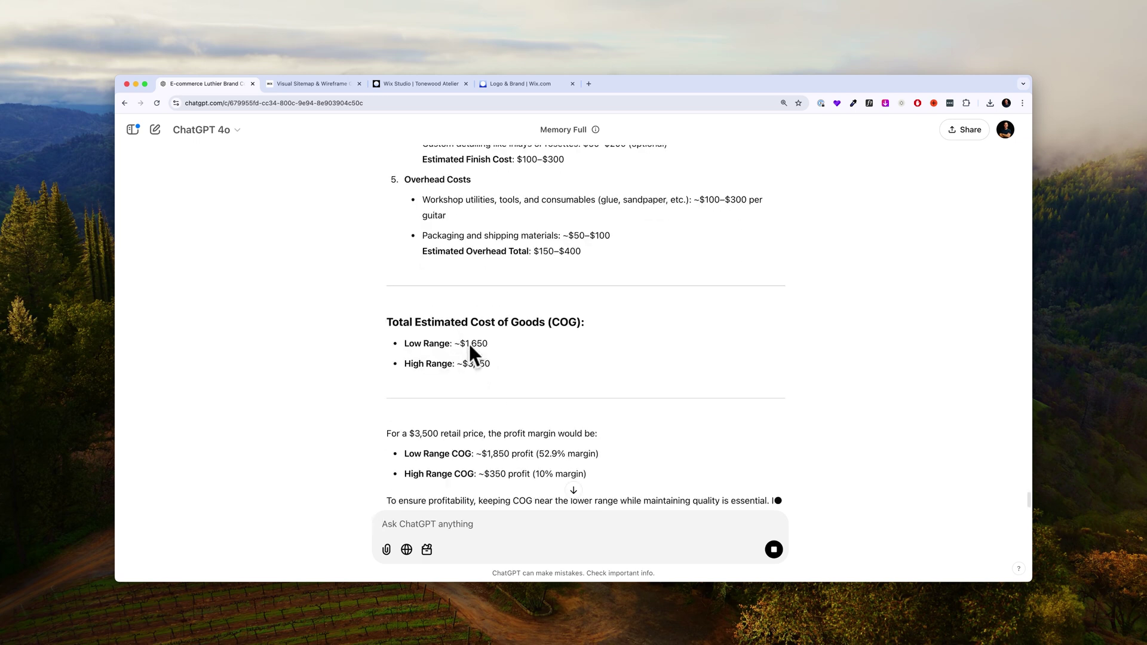
click(468, 345)
drag(487, 285, 463, 288)
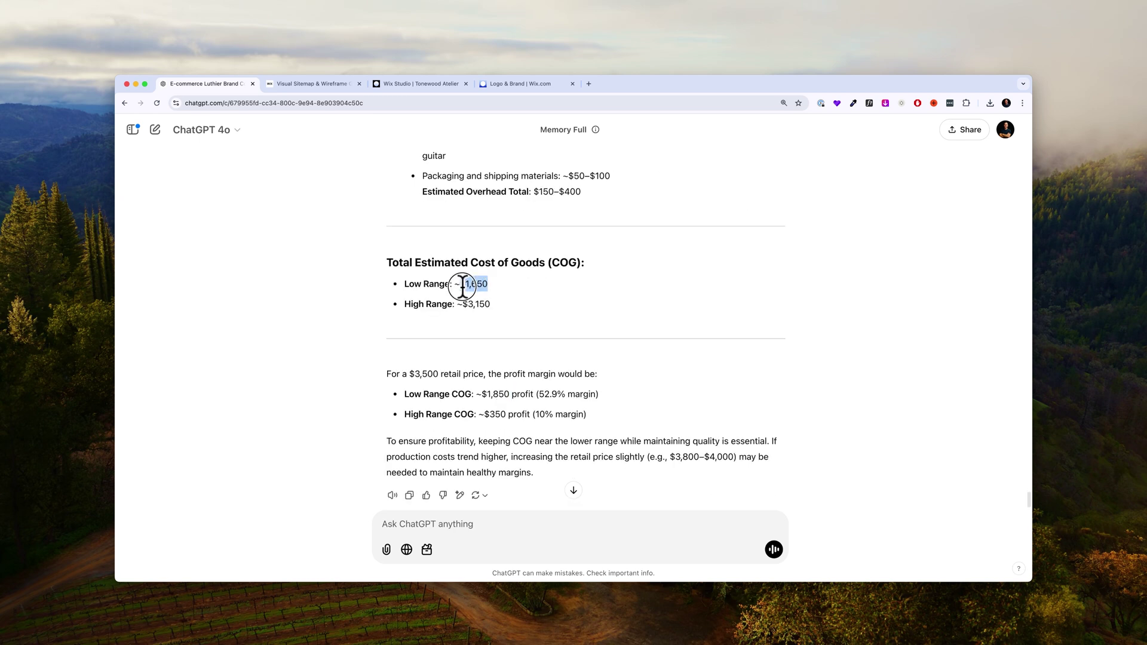
click(506, 83)
Step: Replace the cost of goods with 1650, yielding C$1,850 profit and 52.86% margin
click(329, 411)
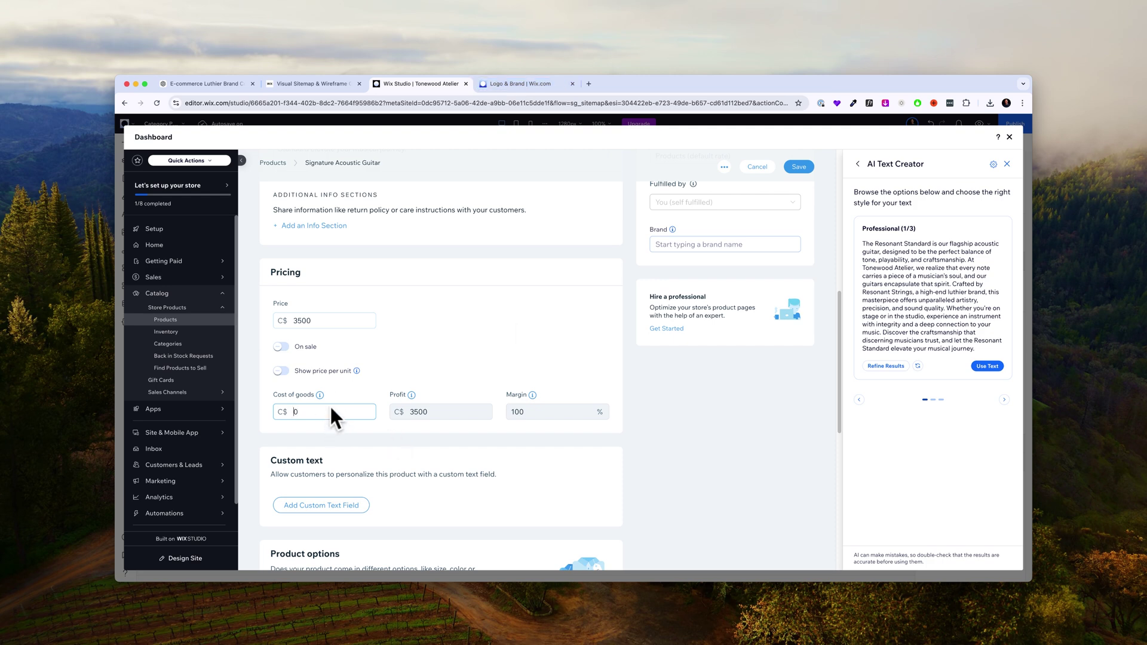
key(Delete)
click(450, 388)
scroll(491, 449, down, 2)
scroll(408, 428, down, 2)
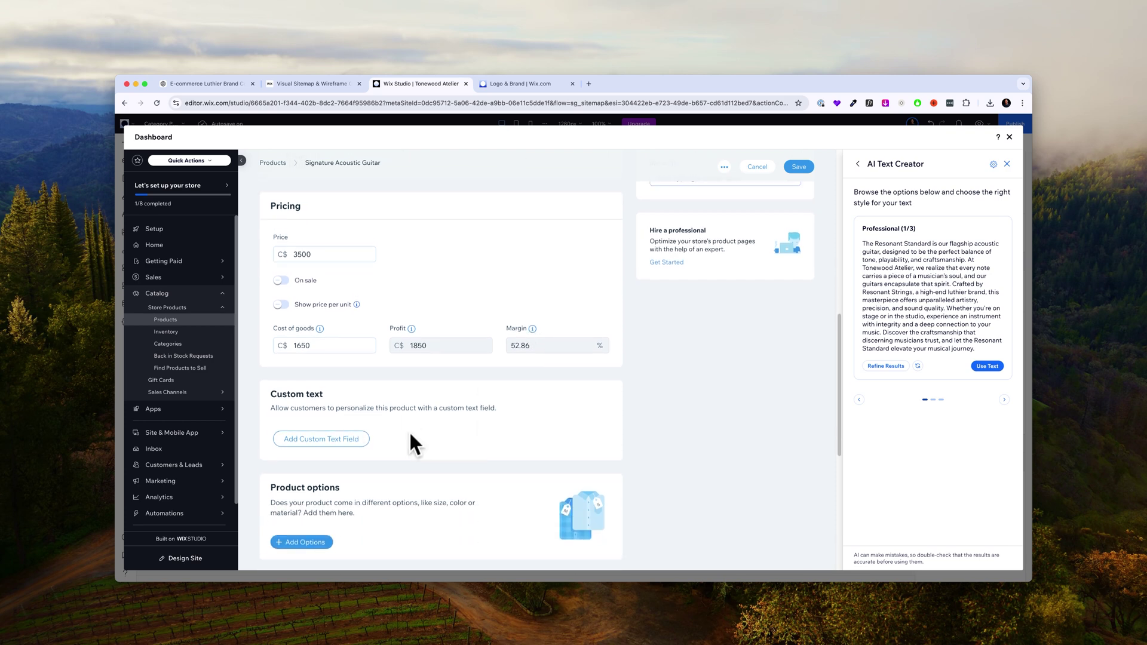
scroll(461, 435, down, 1)
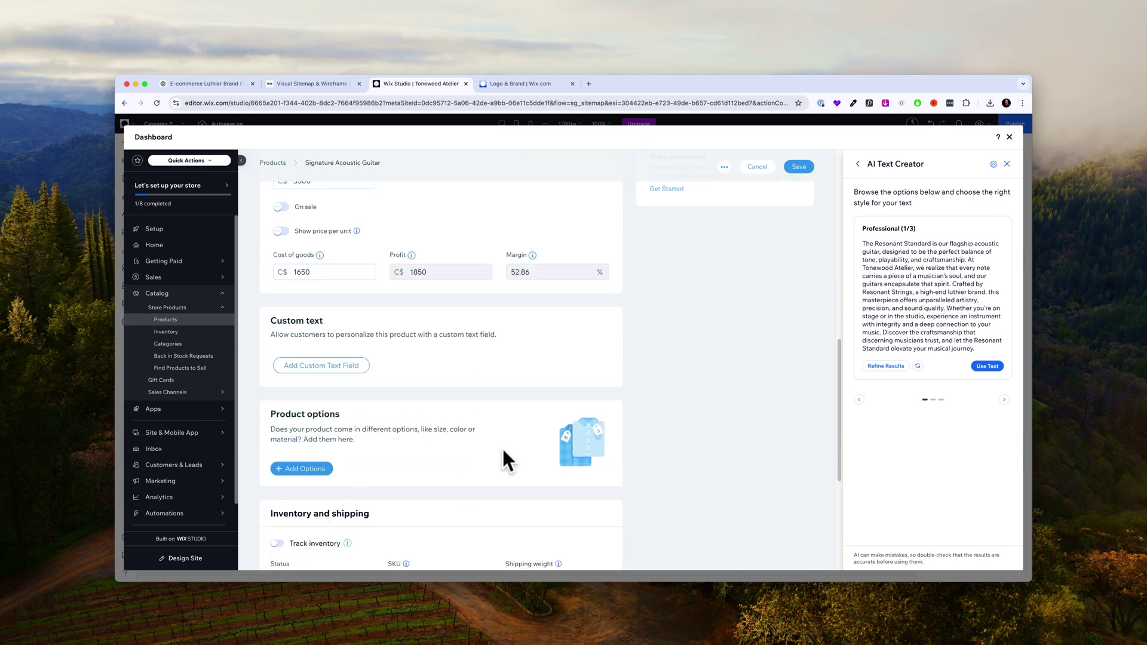
scroll(502, 448, down, 1)
scroll(461, 423, down, 2)
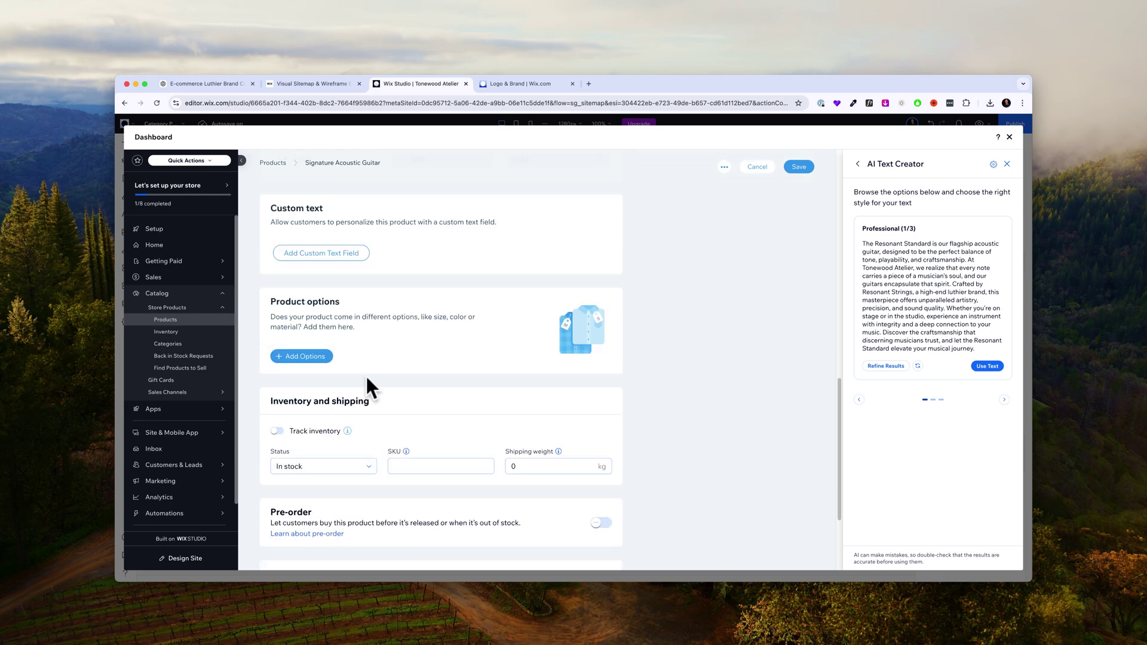
Step: Create a Fret Board option with Rosewood and Maple choices shown as colour swatches
click(328, 355)
click(541, 331)
text(Fret Board)
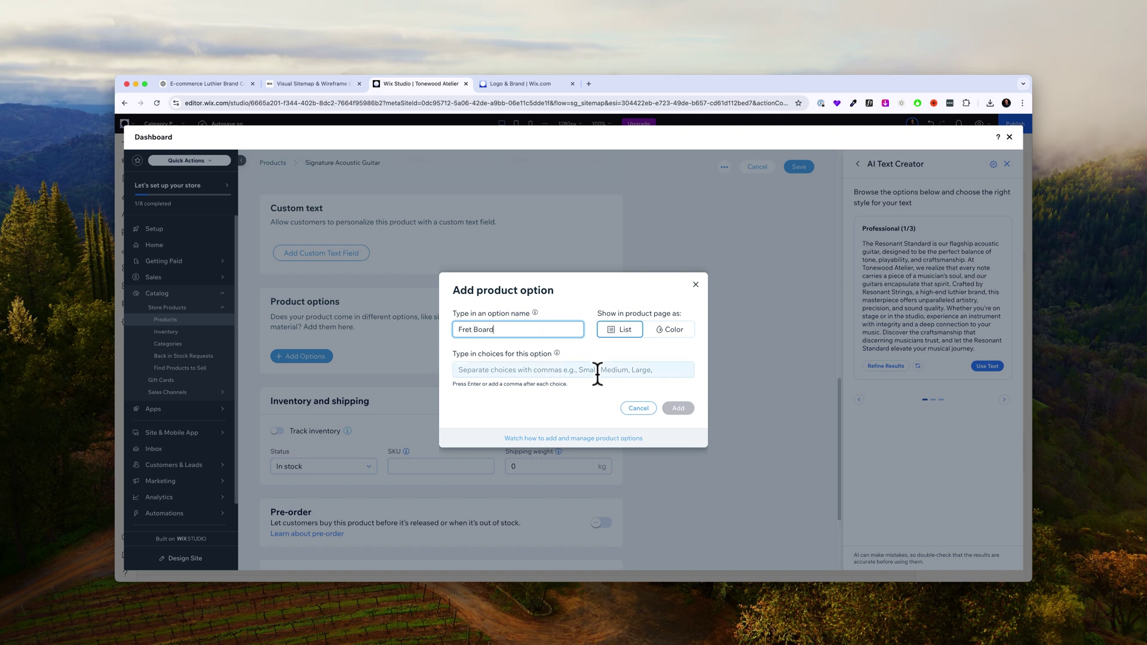
click(592, 370)
text(Rosewood)
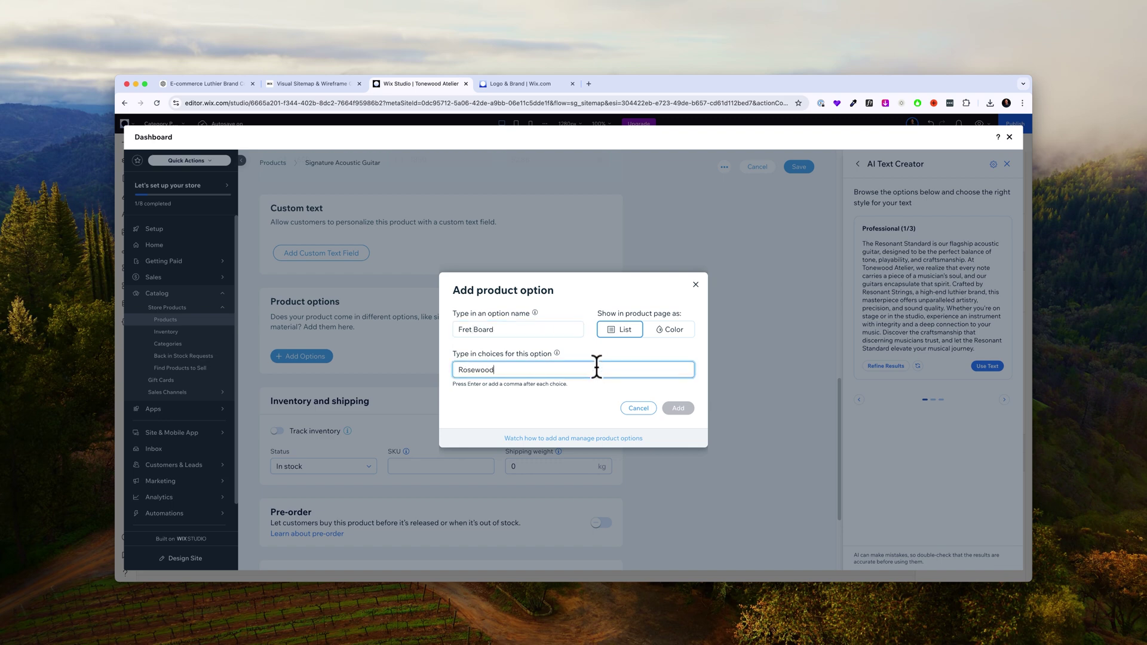
key(Return)
text(Maple)
key(Return)
click(670, 329)
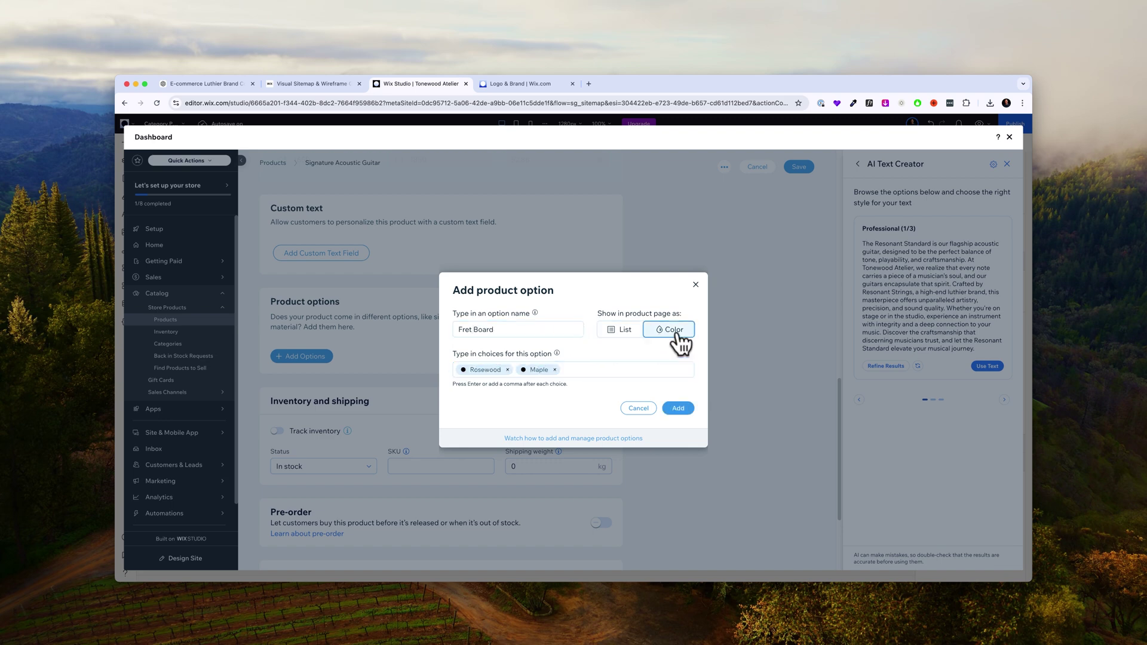
Step: Set the swatch colours, save the option, and enable per-variant pricing and inventory
click(523, 369)
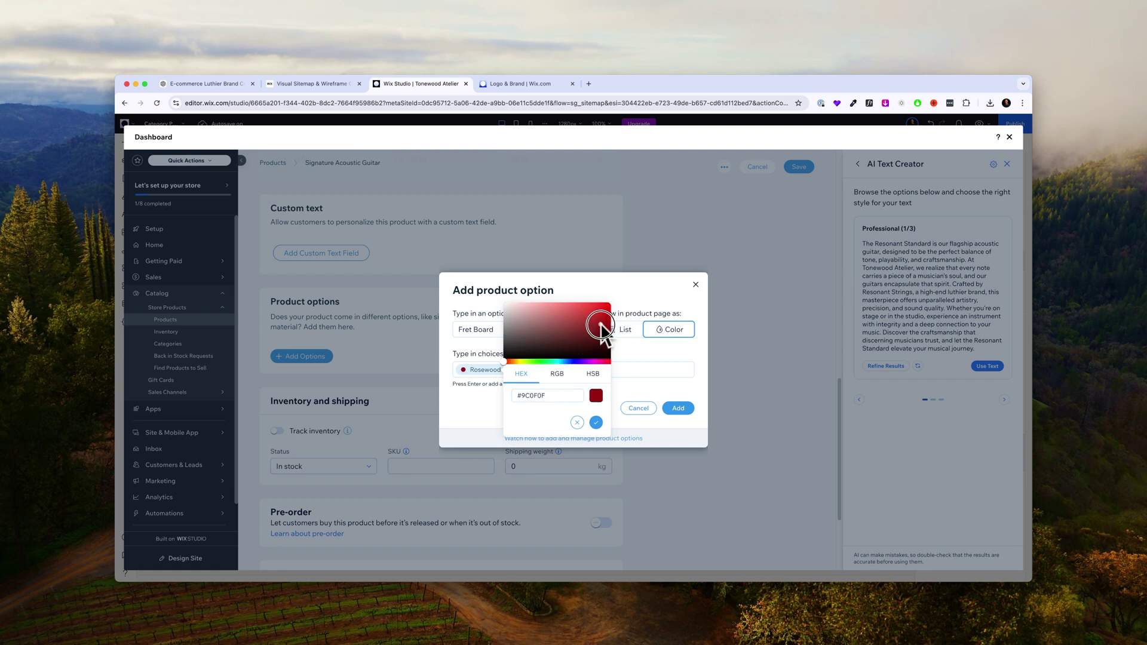
drag(600, 325, 598, 341)
click(597, 422)
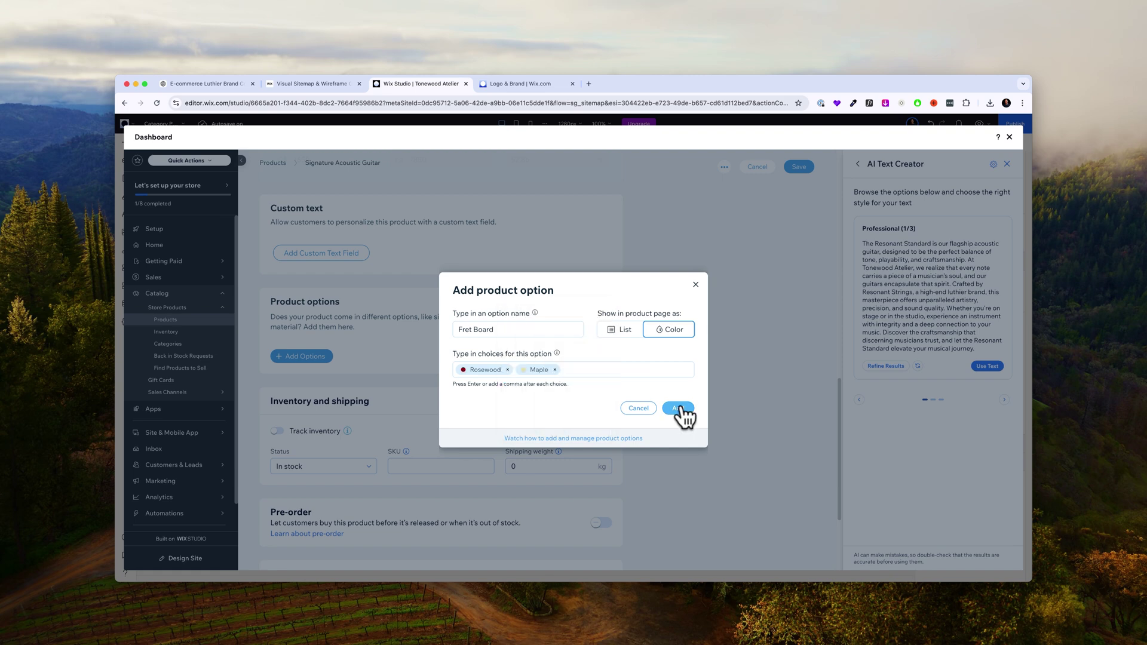
click(679, 409)
scroll(471, 418, down, 1)
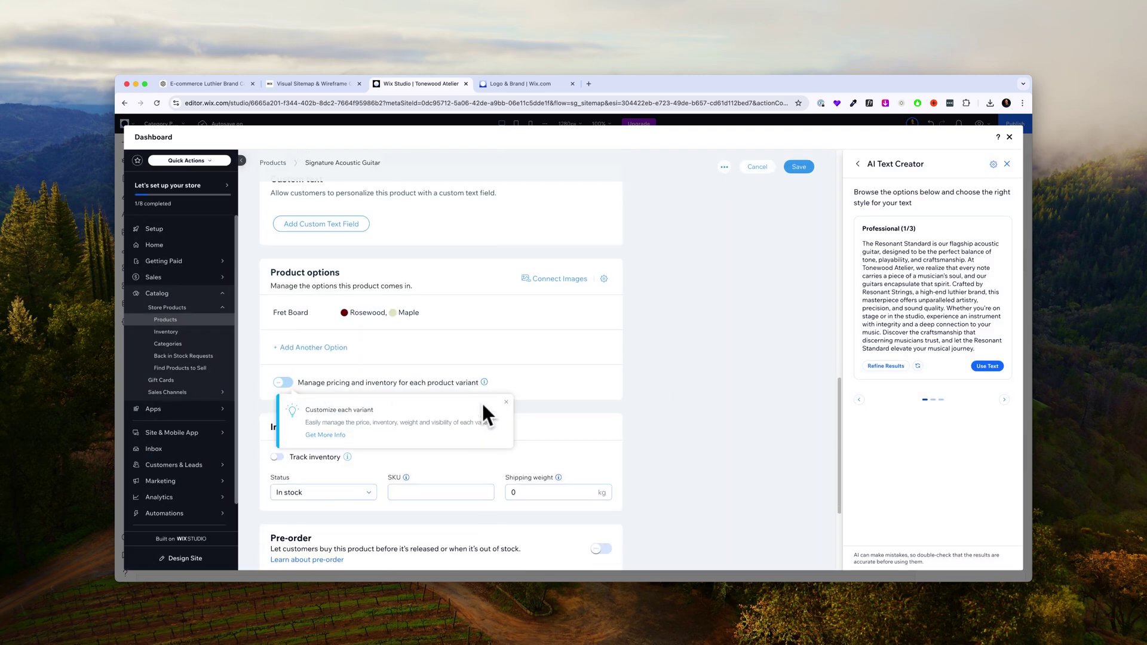
click(282, 383)
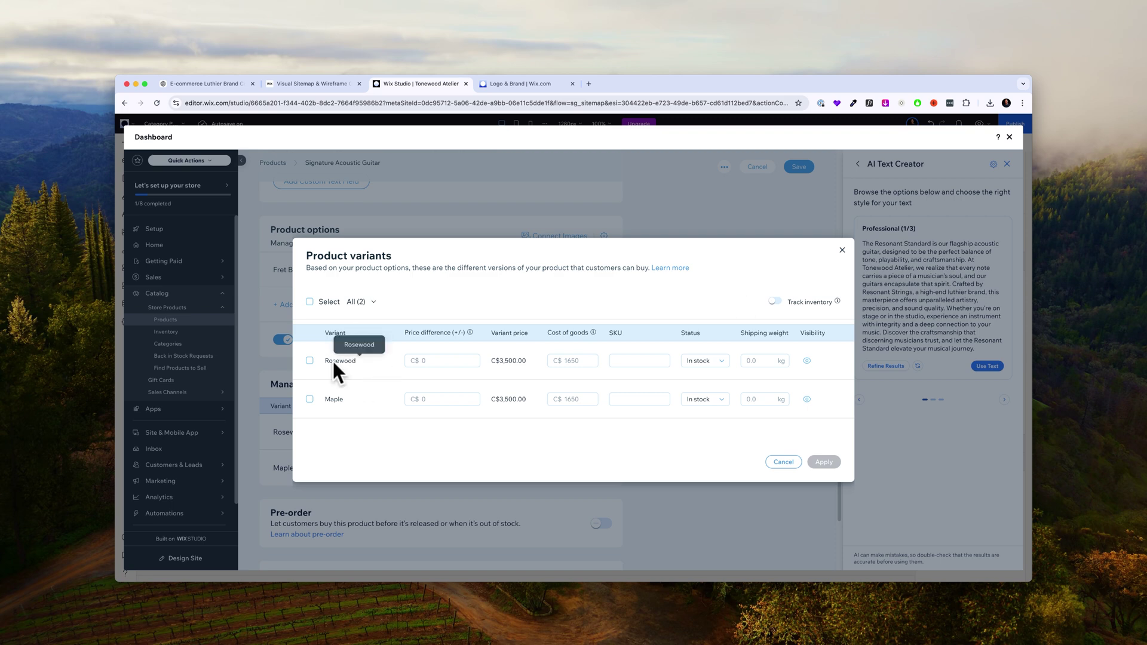
Step: Give Rosewood a 350 price difference (C$3,850), keep Maple at 0, and apply
click(454, 363)
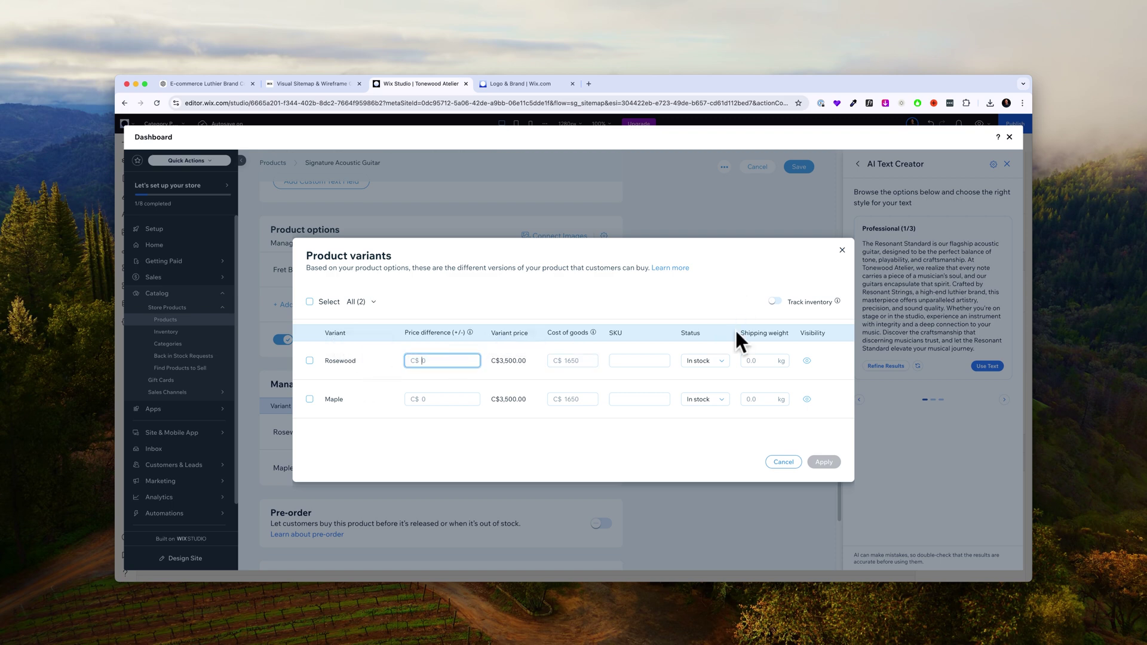
text(350)
click(443, 399)
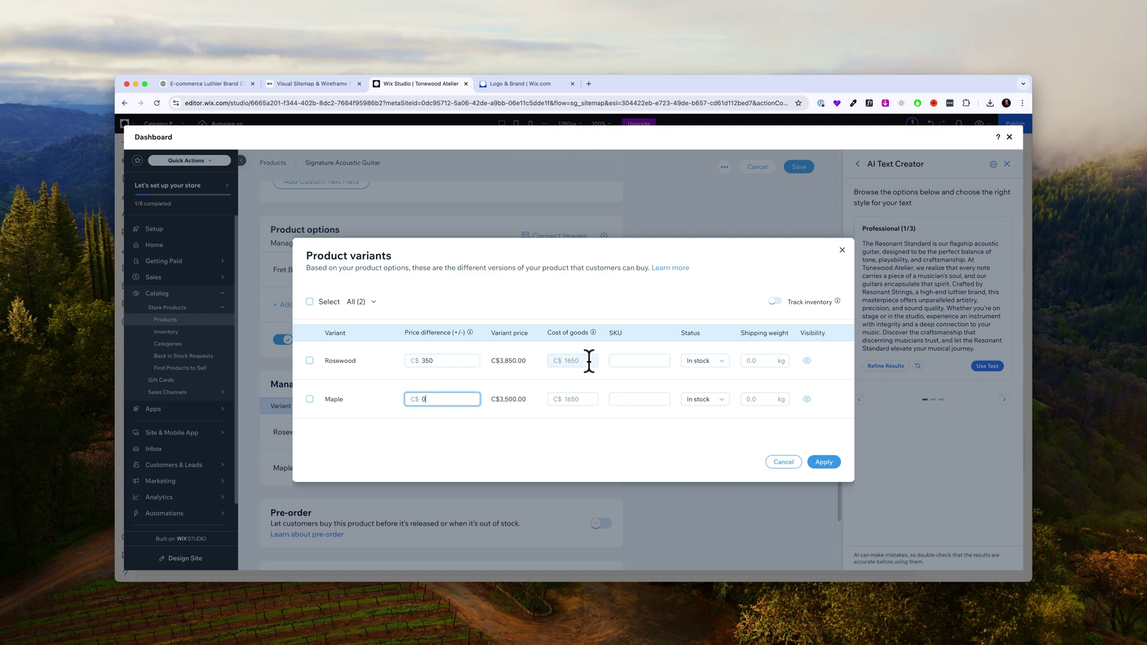
click(359, 462)
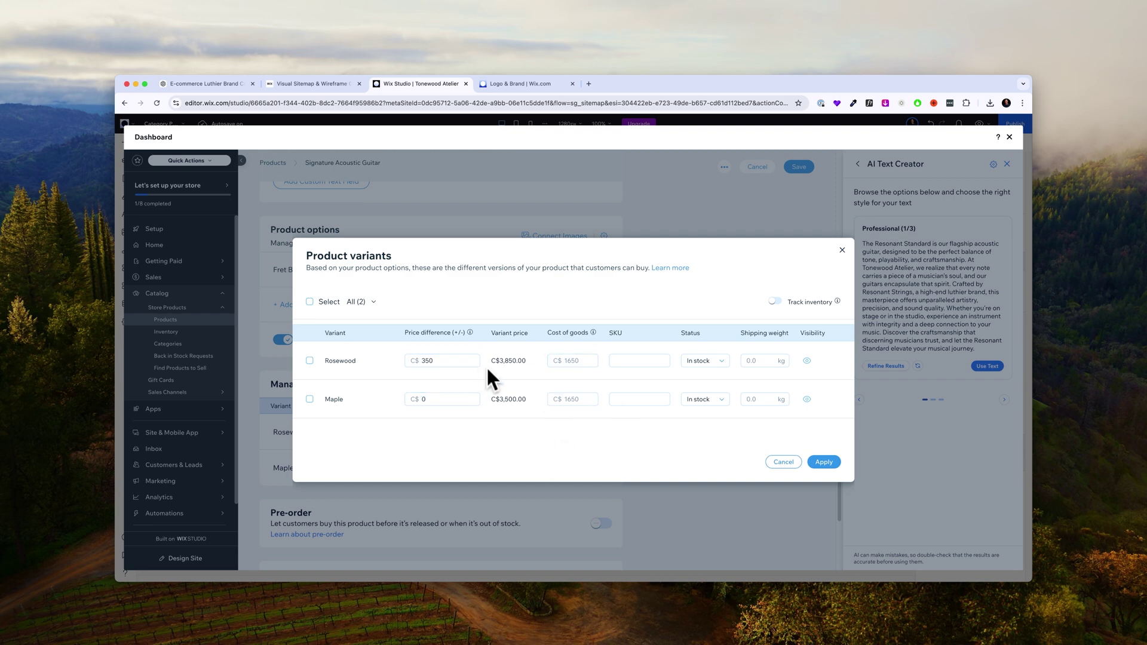
click(824, 461)
scroll(678, 387, up, 5)
scroll(507, 333, up, 5)
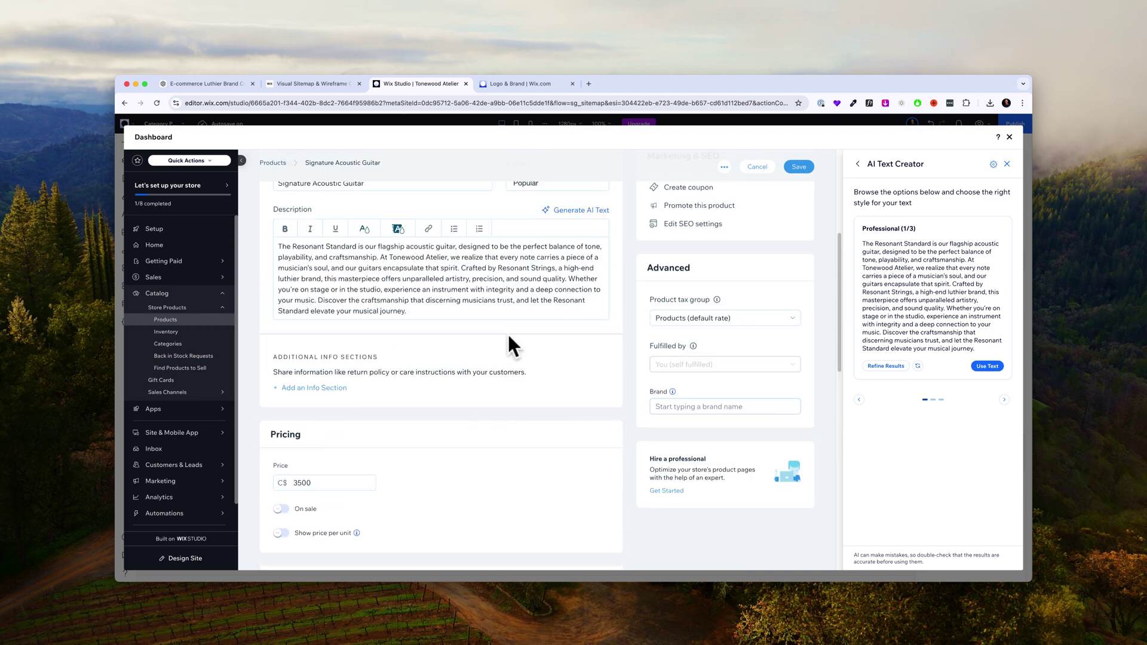
scroll(507, 333, up, 5)
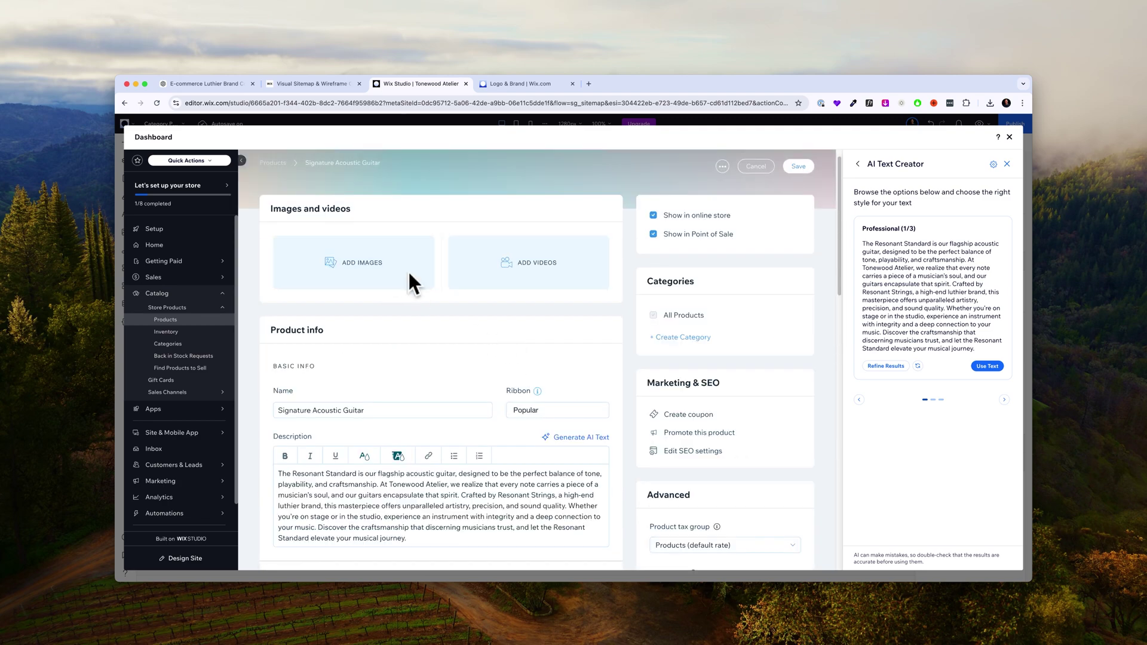
Step: Add two Unsplash acoustic guitar photos to the product and close AI Text Creator
click(382, 281)
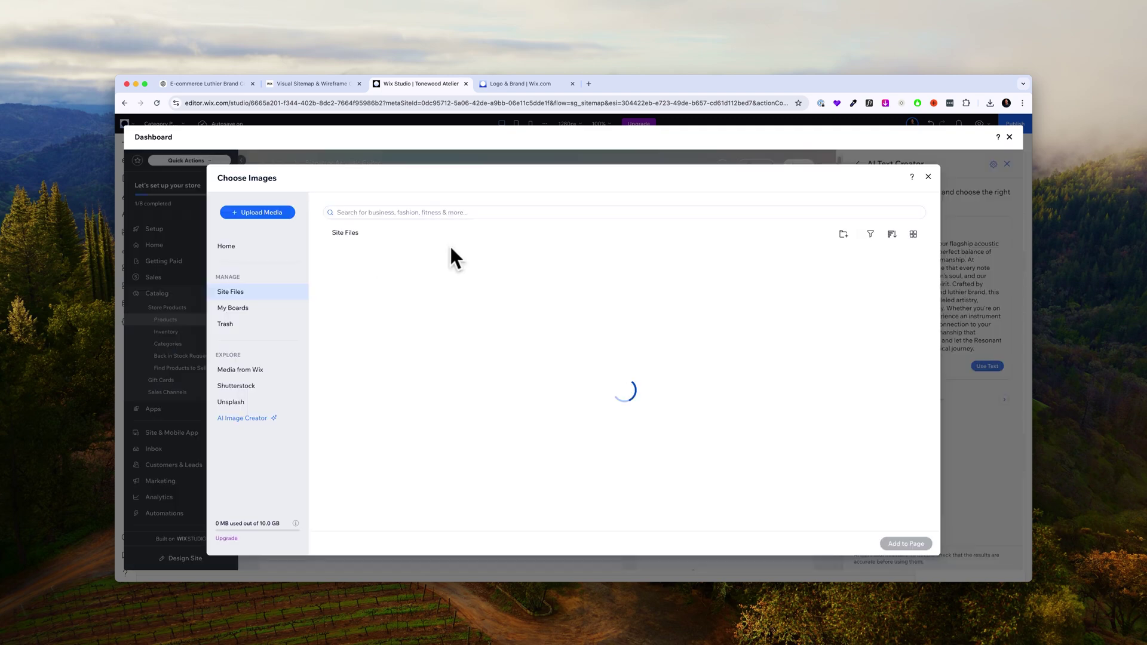
click(244, 409)
click(625, 398)
click(864, 398)
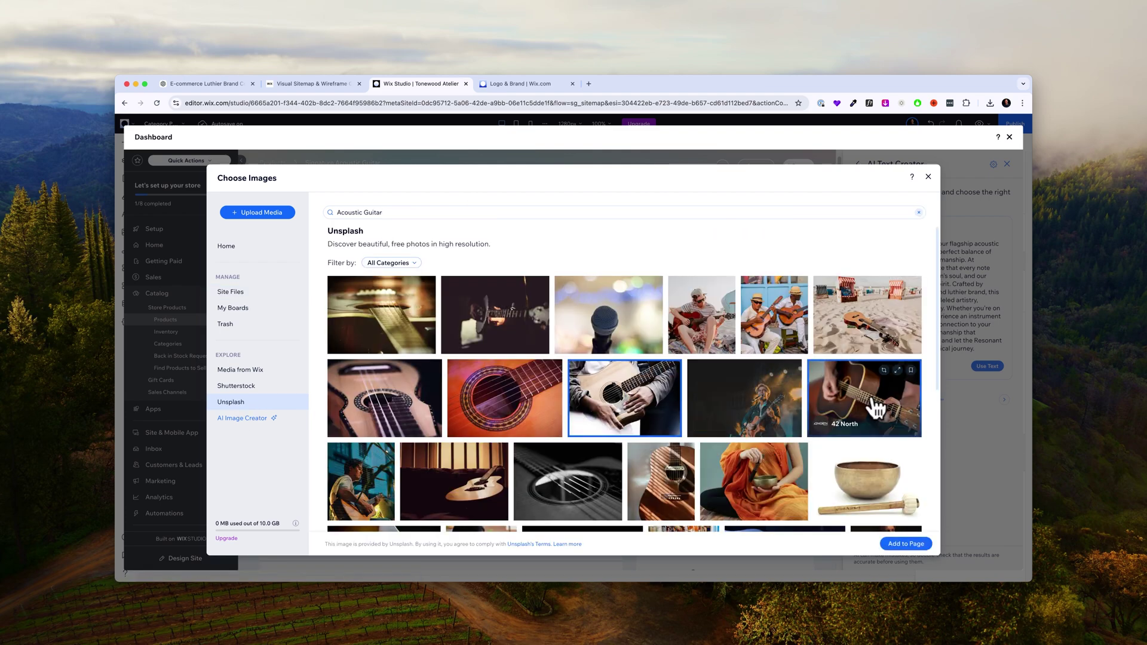
scroll(478, 492, down, 3)
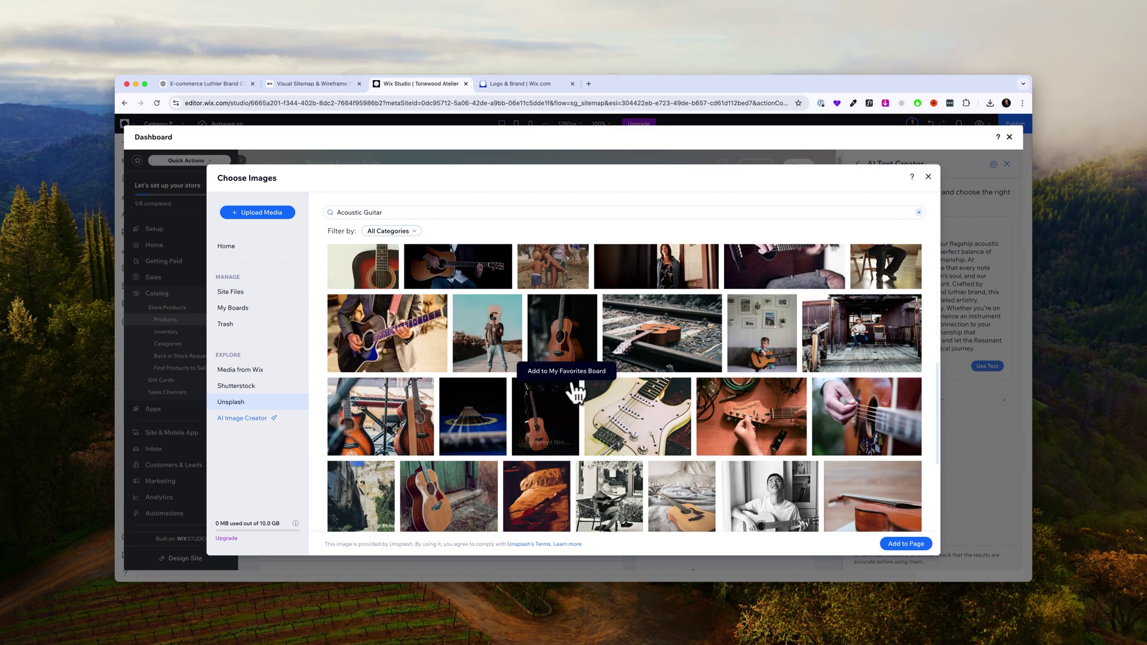
scroll(574, 395, down, 3)
scroll(762, 404, down, 3)
scroll(807, 449, down, 3)
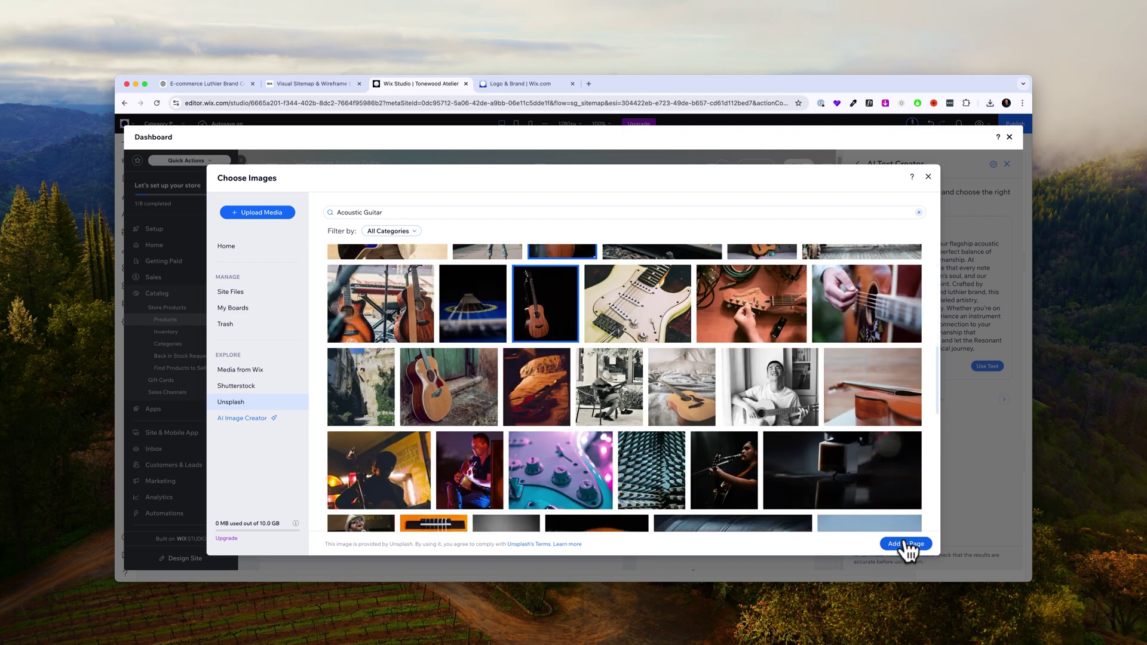
click(905, 544)
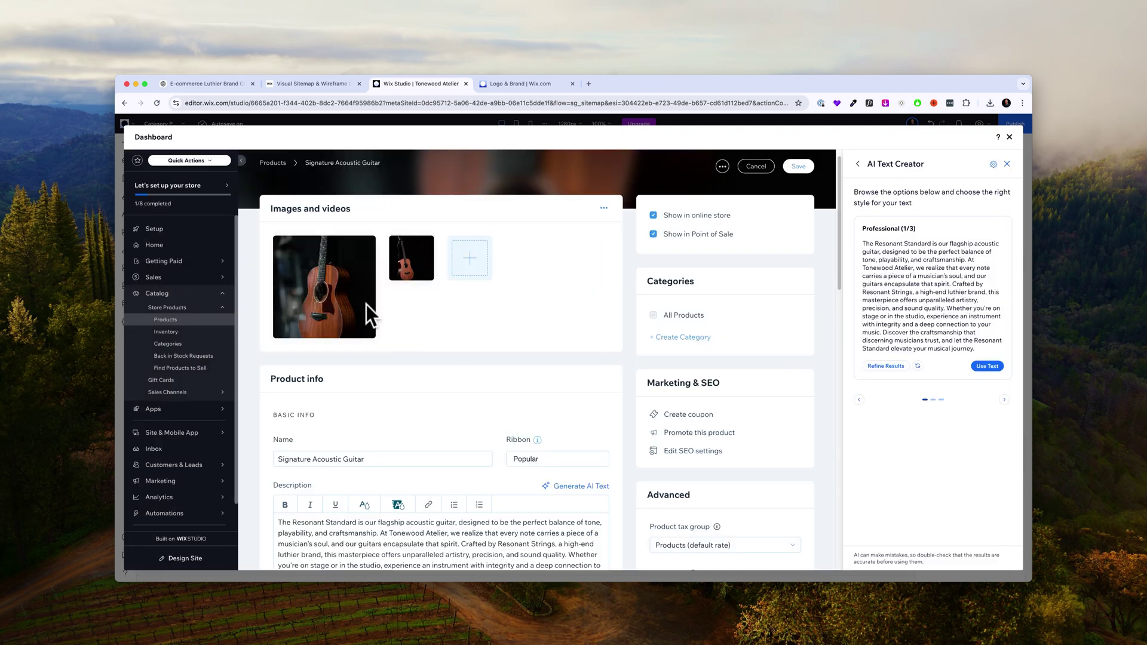
click(1007, 164)
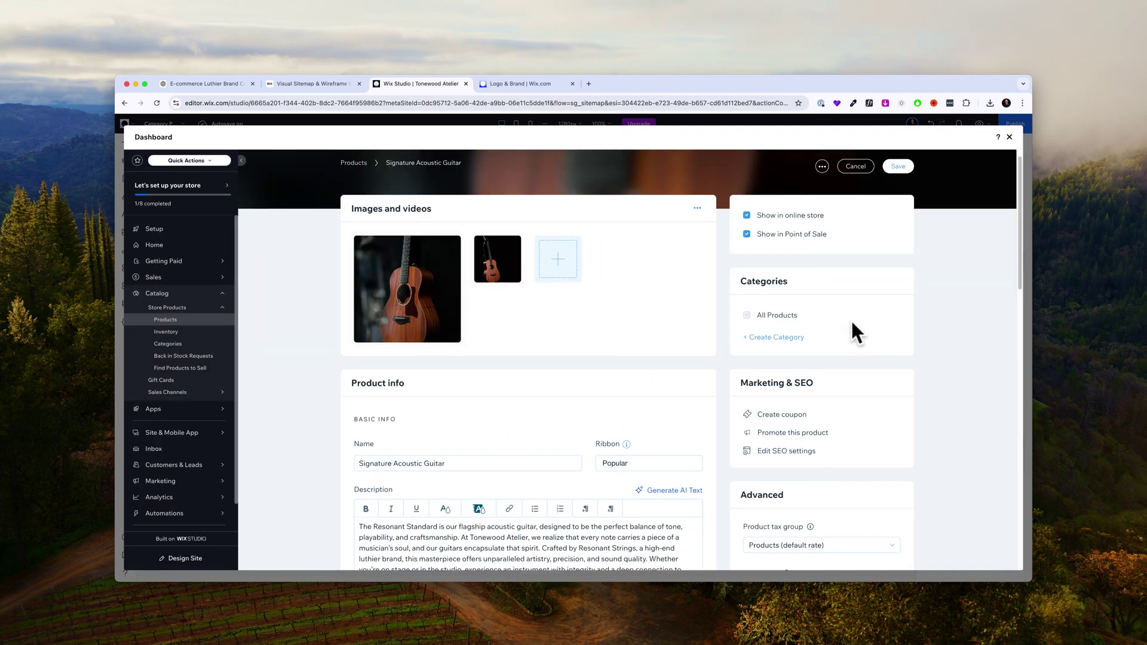
scroll(851, 330, down, 3)
Step: Save and continue to SEO, review the alt text and meta description tasks, cancel, then save the guitar
click(786, 315)
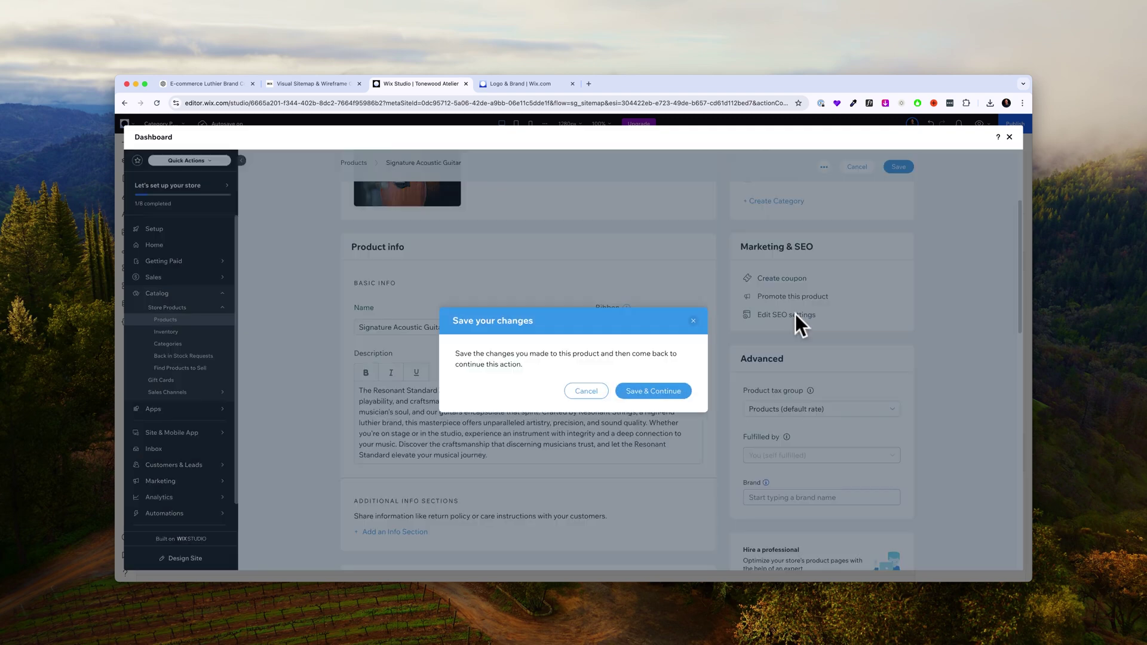
click(654, 389)
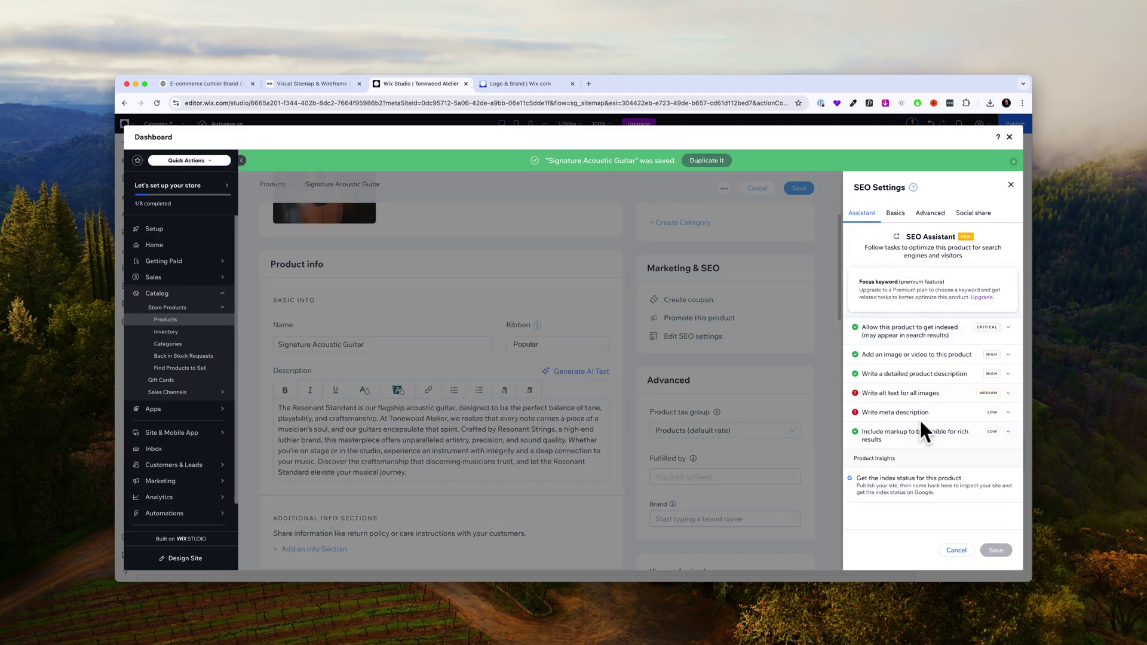
click(1008, 395)
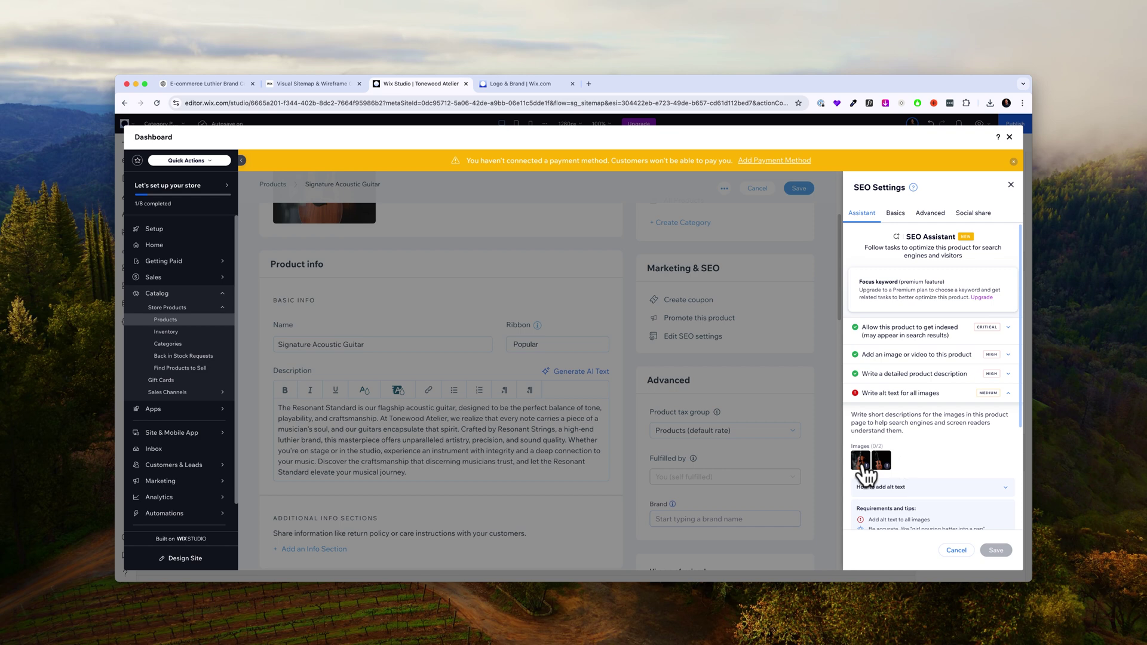
scroll(967, 448, down, 3)
click(1007, 458)
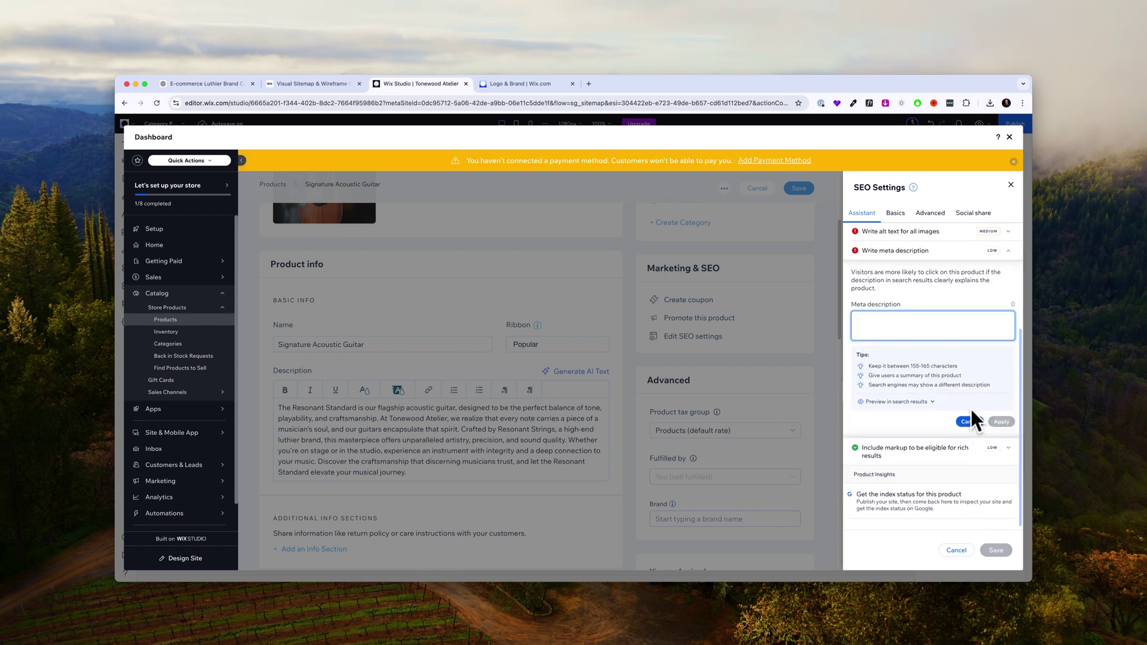
click(970, 421)
click(953, 551)
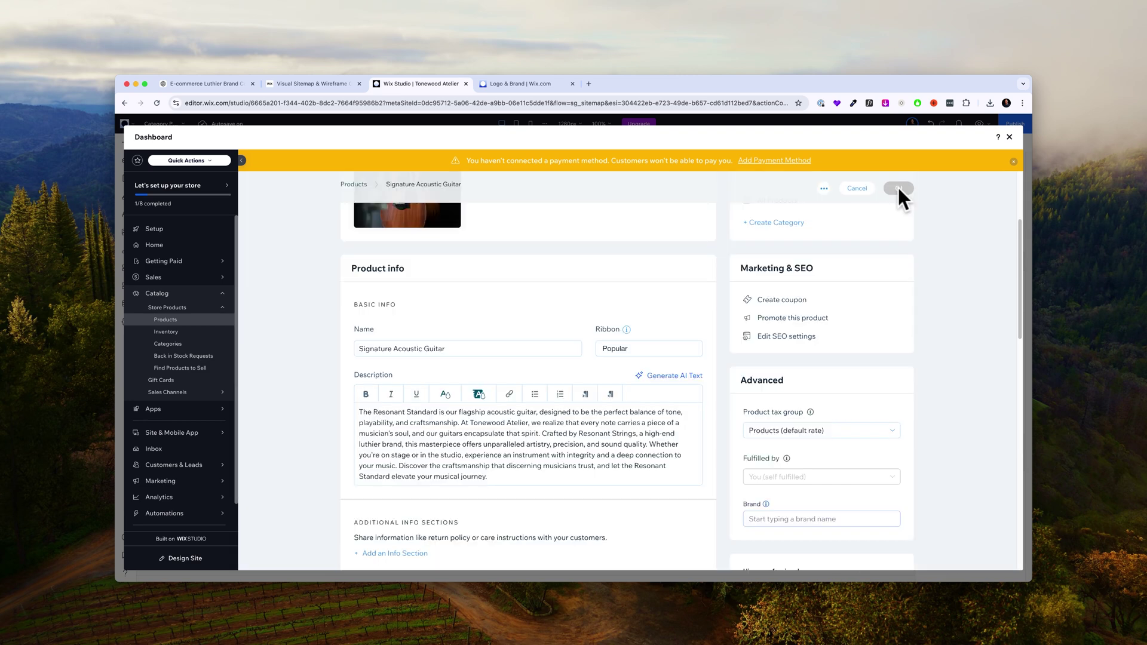
click(799, 189)
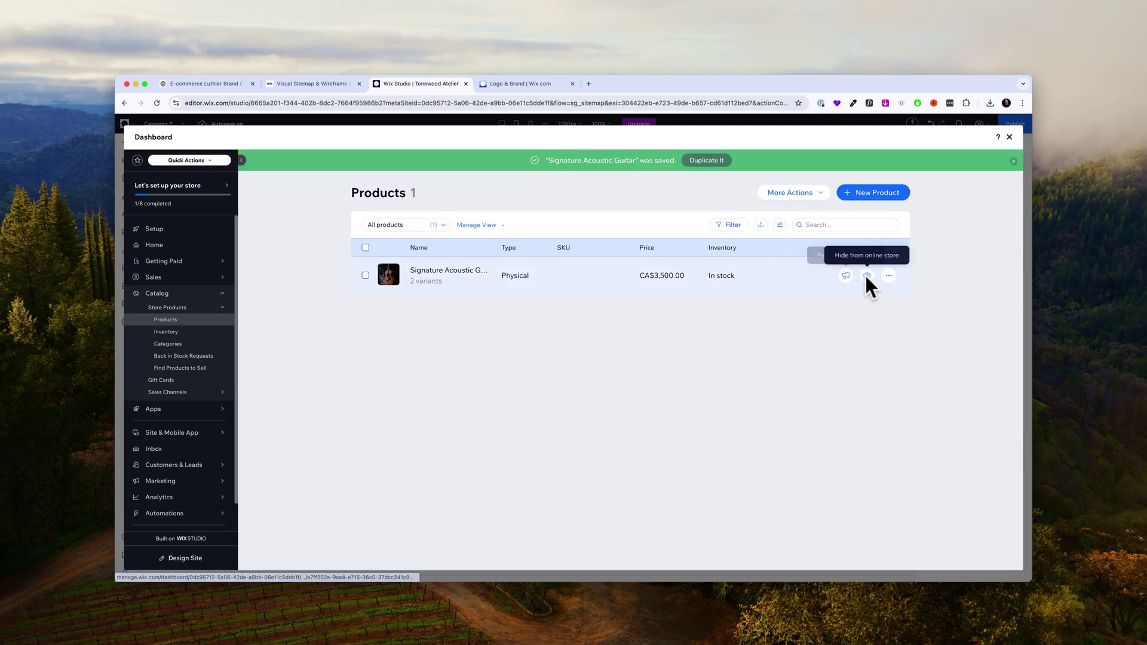
Step: Preview the Signature Acoustic Guitar page, view its second photo and select the Rosewood fret board
click(1010, 137)
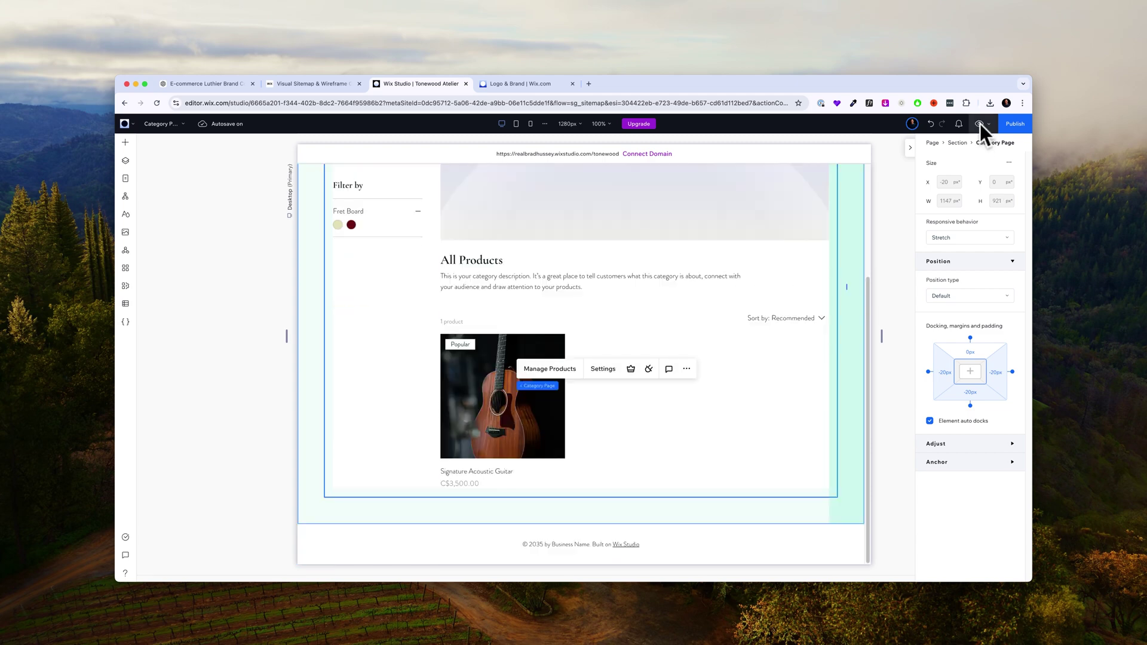
key(ctrl+shift+p)
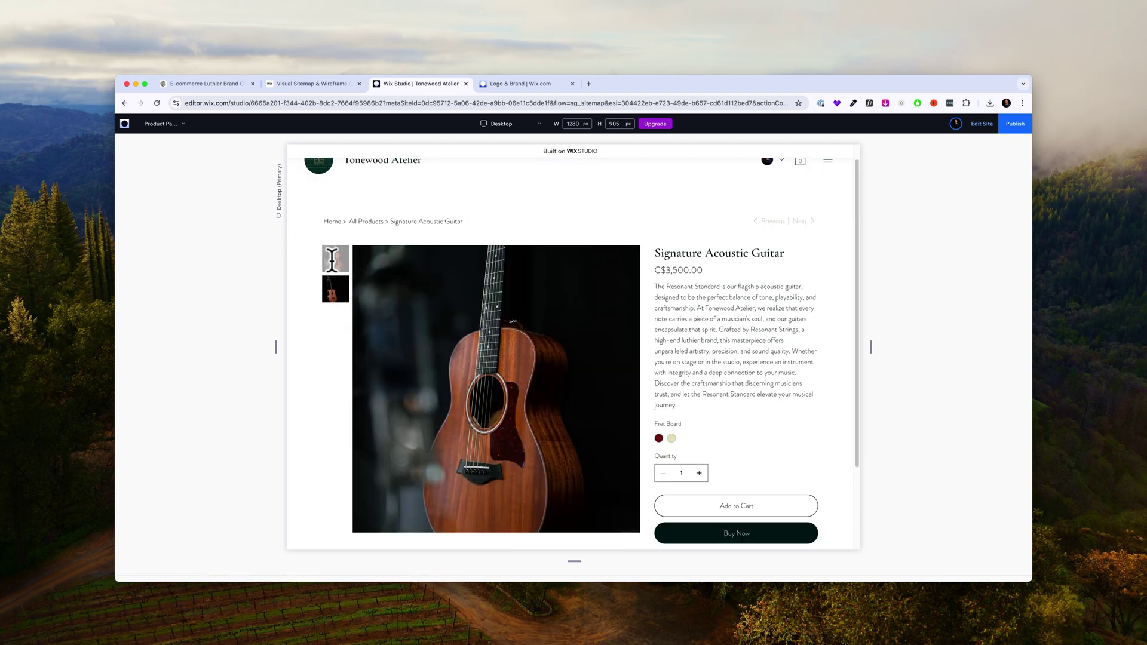
click(336, 288)
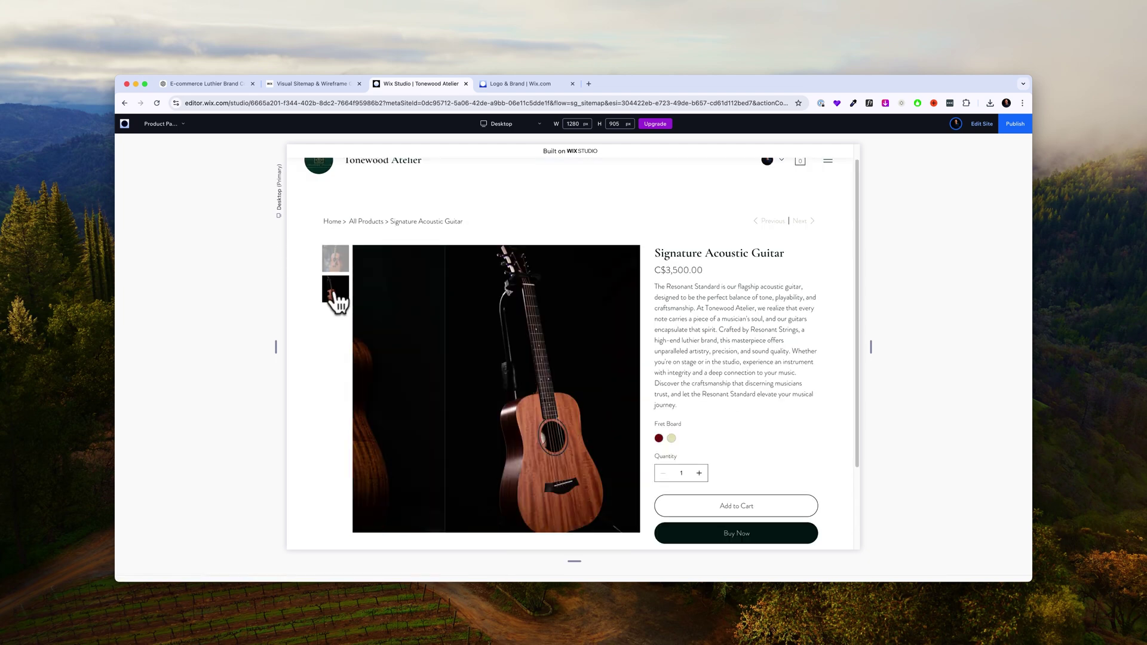
click(660, 438)
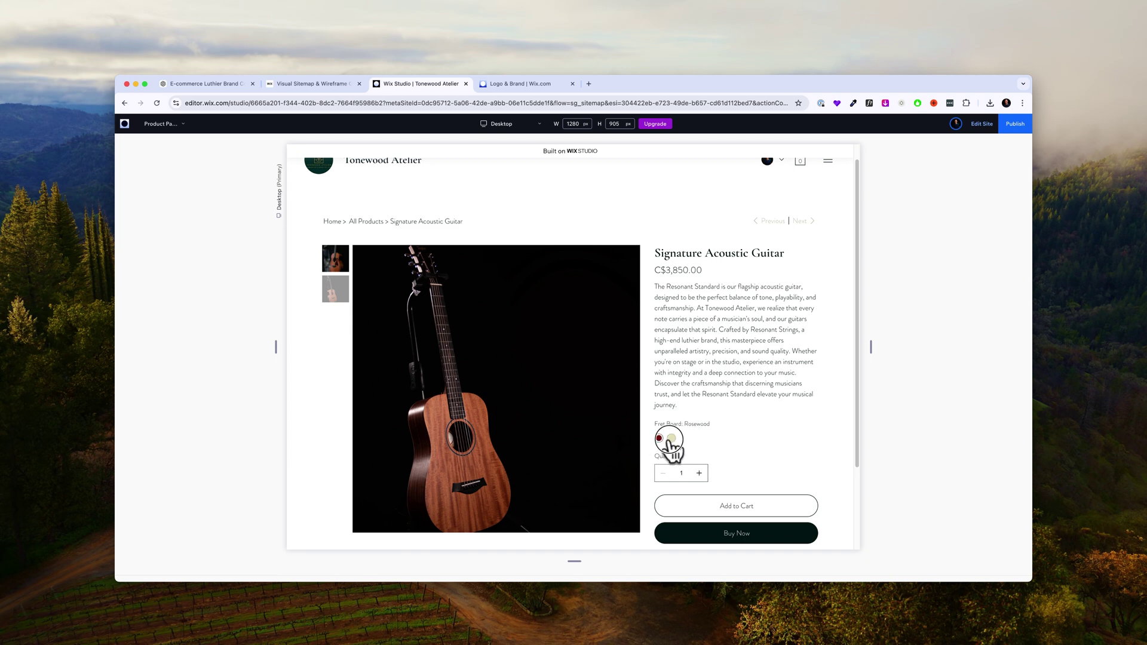
scroll(717, 404, down, 2)
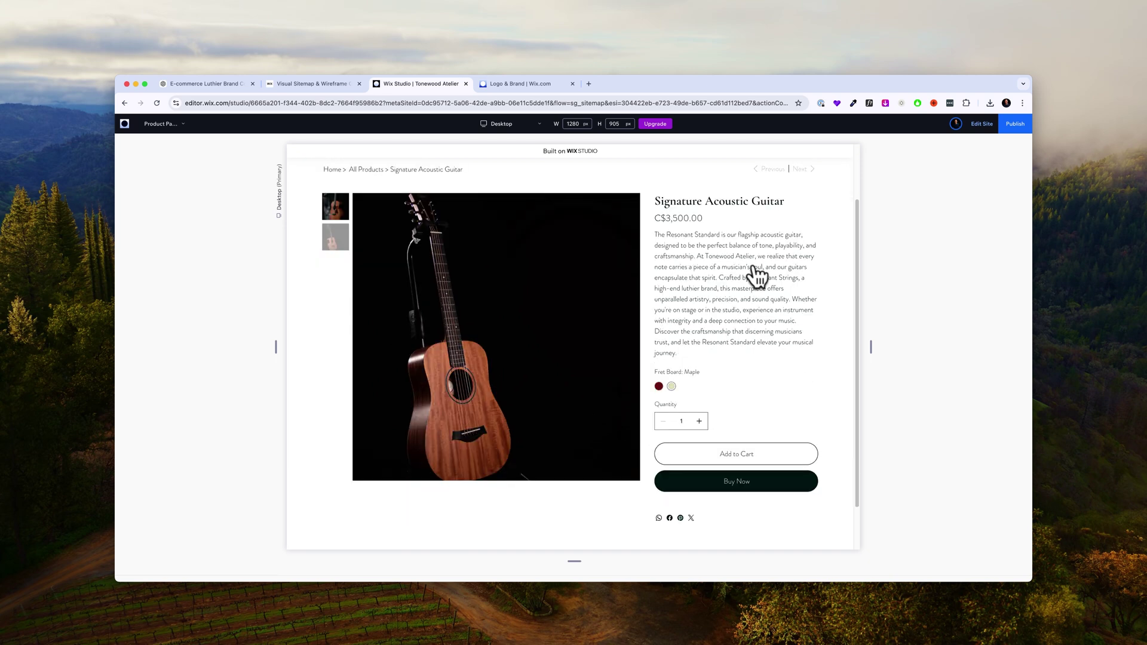
scroll(762, 404, down, 1)
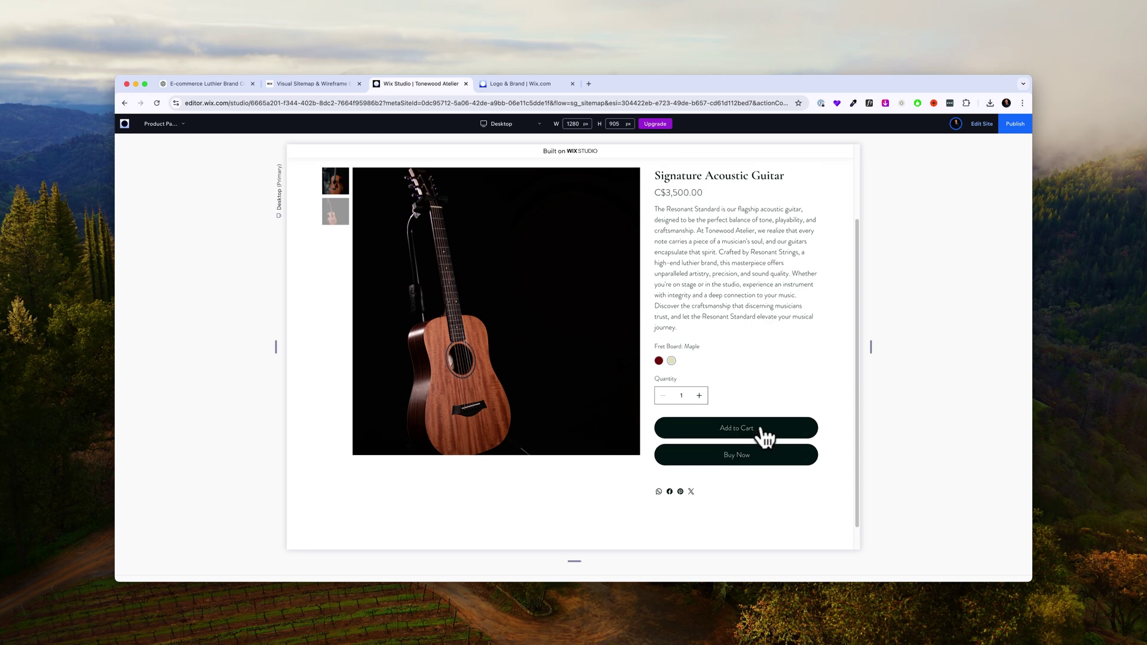
scroll(789, 386, up, 4)
scroll(811, 359, down, 3)
scroll(780, 323, up, 4)
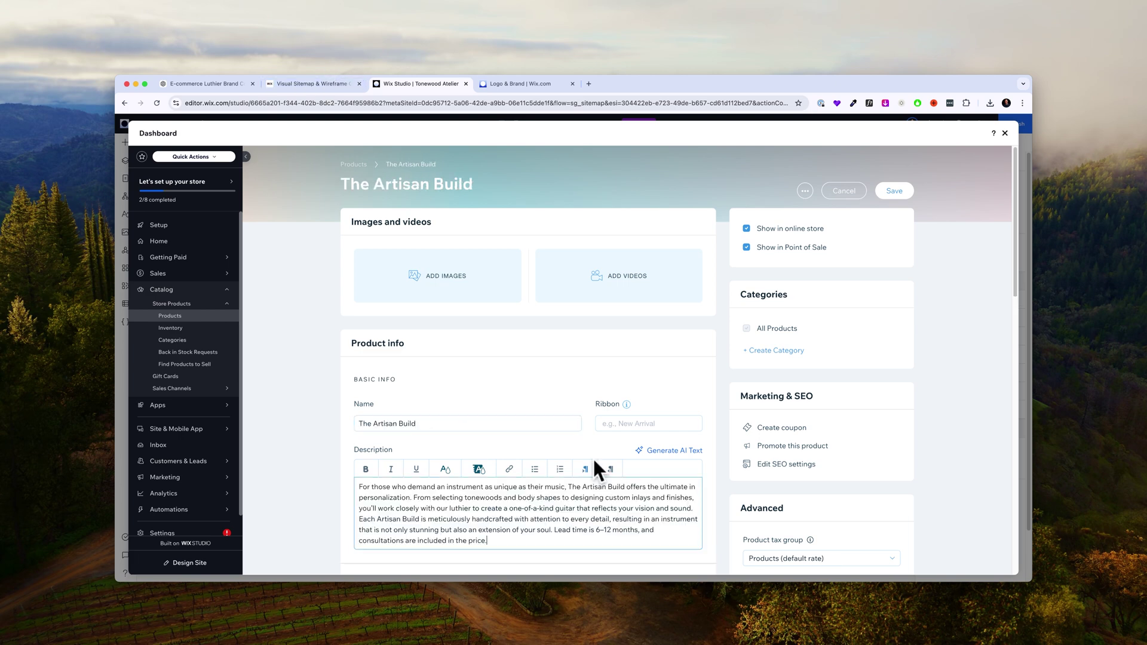
Step: Give The Artisan Build a Custom ribbon and C$7,500 price, and begin its cost of goods
click(648, 423)
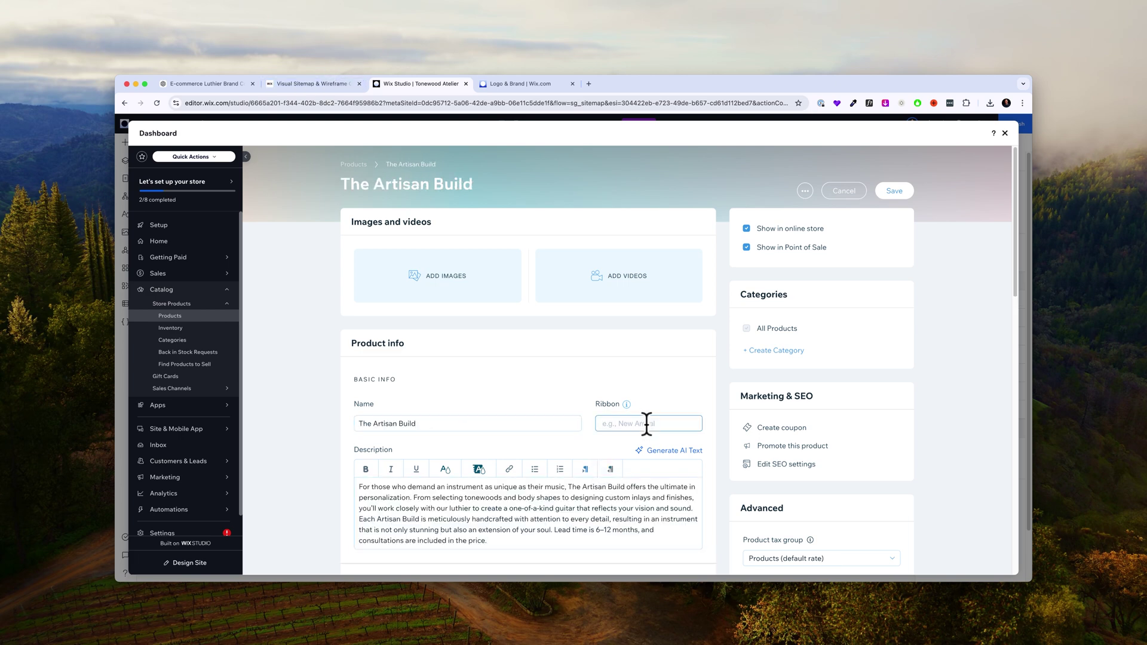
text(Custom)
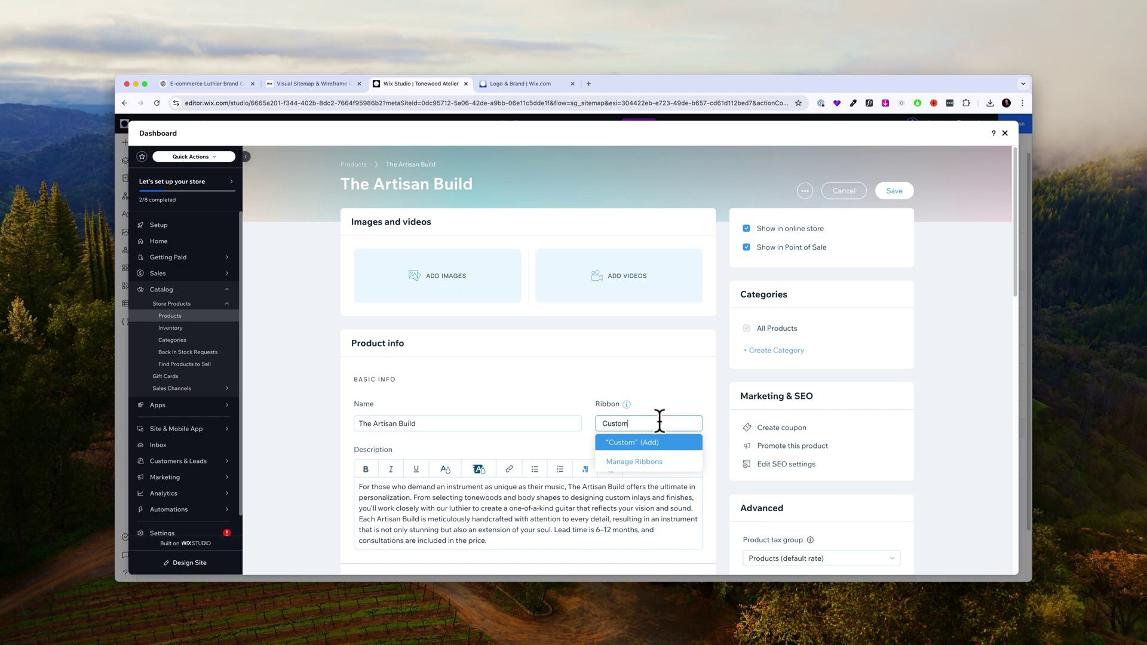
key(Return)
scroll(538, 403, down, 5)
click(408, 506)
text(7500)
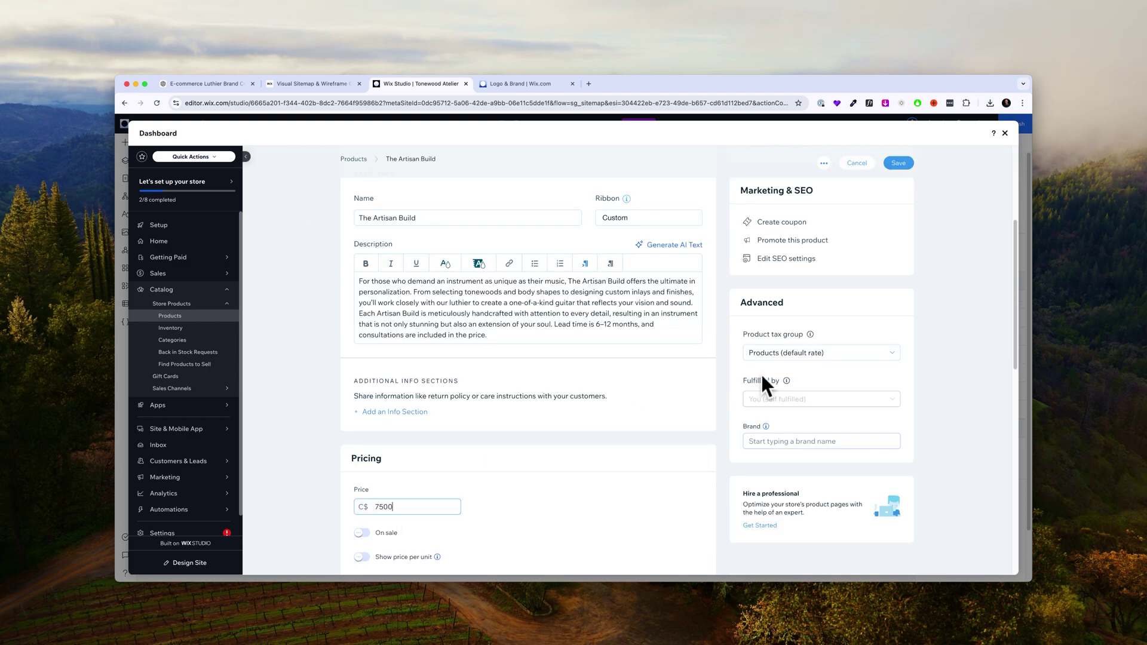
scroll(538, 403, down, 3)
click(424, 400)
text(3200)
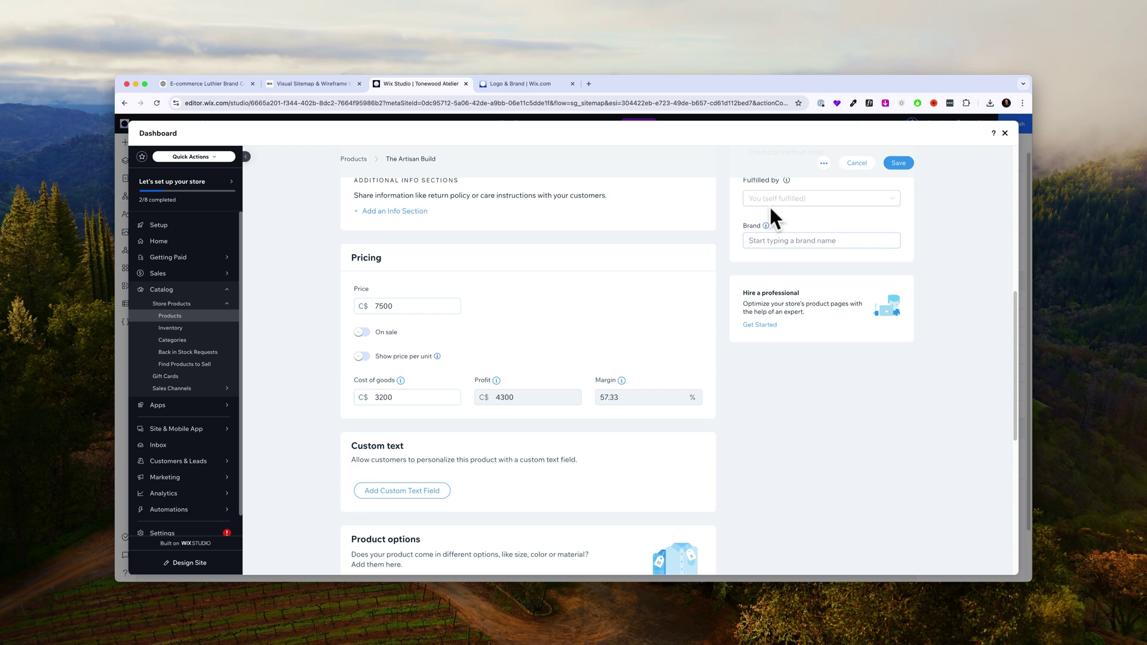
scroll(771, 224, down, 2)
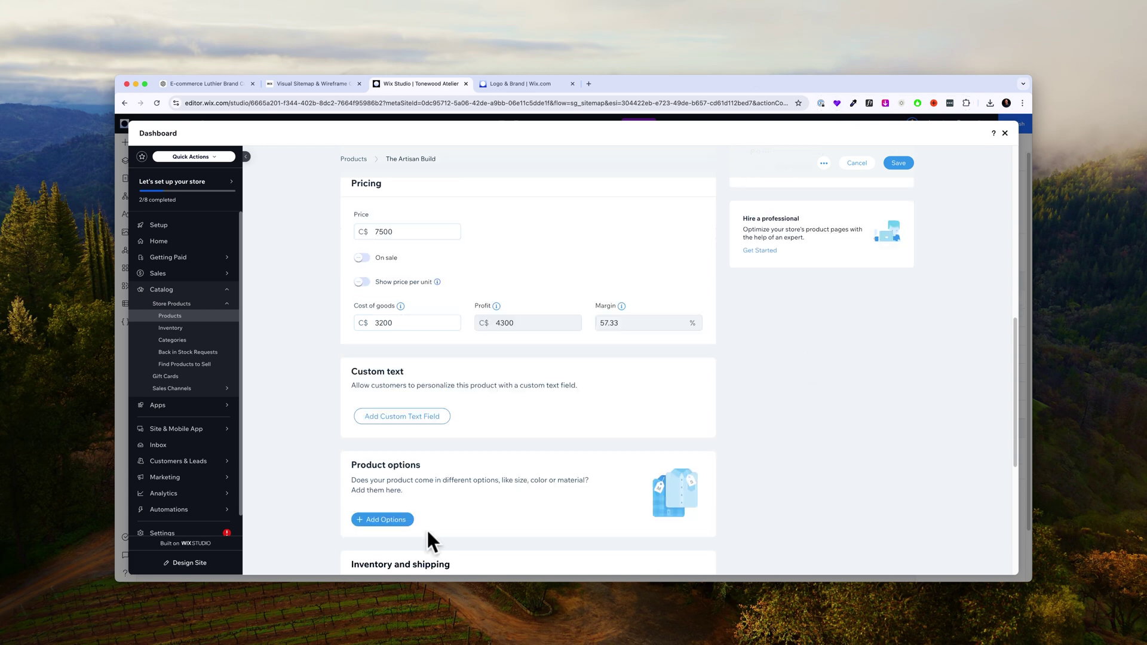
Step: Add a Fret Board colour-swatch option with Maple and Rosewood choices
click(383, 519)
click(670, 331)
click(516, 330)
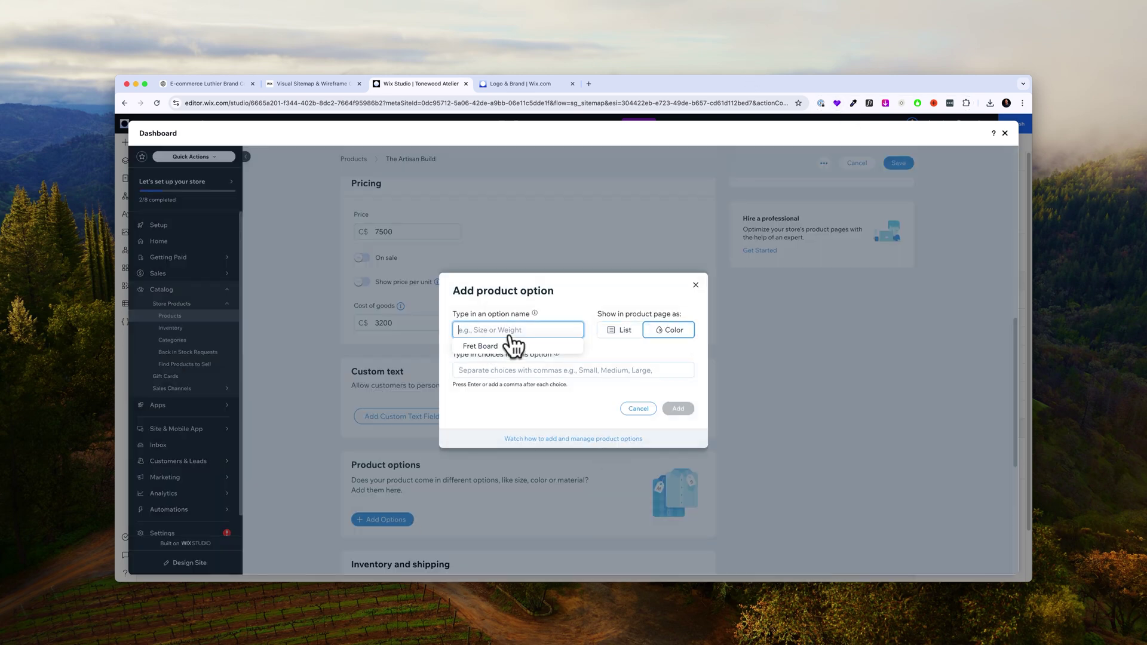
click(481, 346)
click(538, 371)
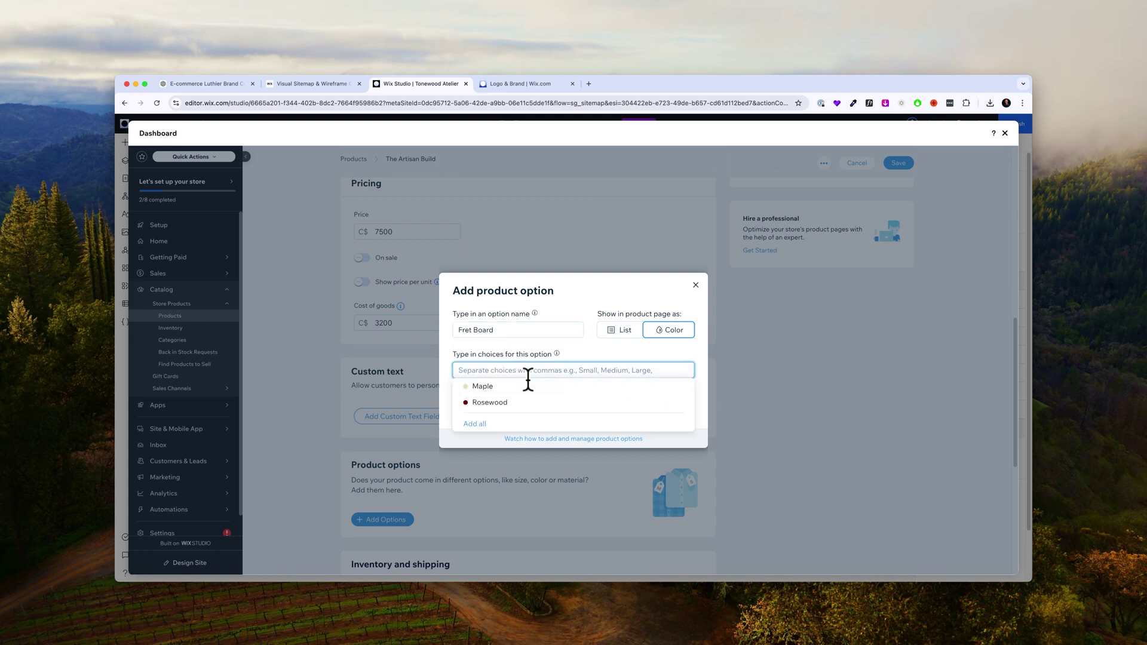
click(519, 395)
click(485, 393)
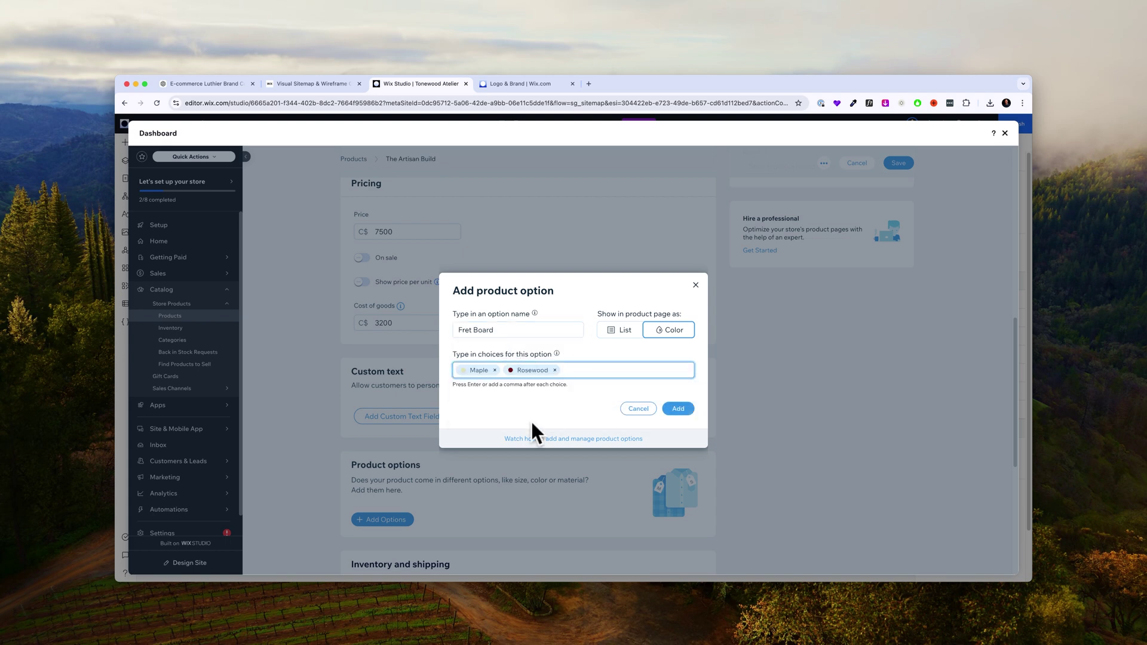
click(678, 408)
Step: Start a Tonewood list option, checking ChatGPT for tonewood suggestions
click(408, 470)
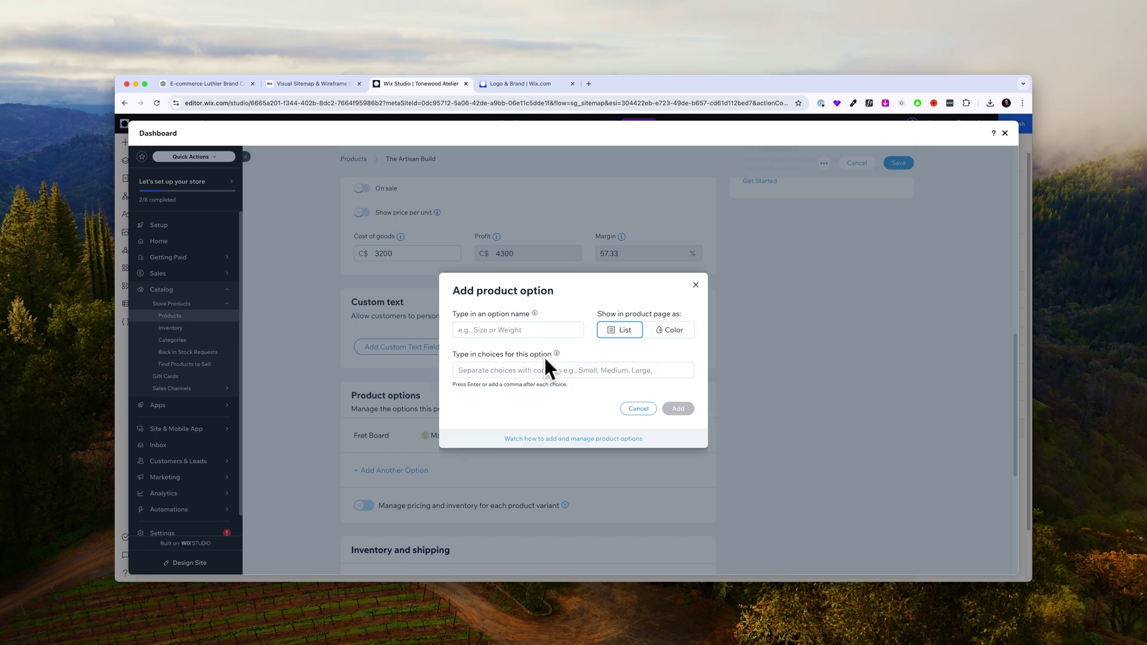
click(524, 330)
text(Tonewood)
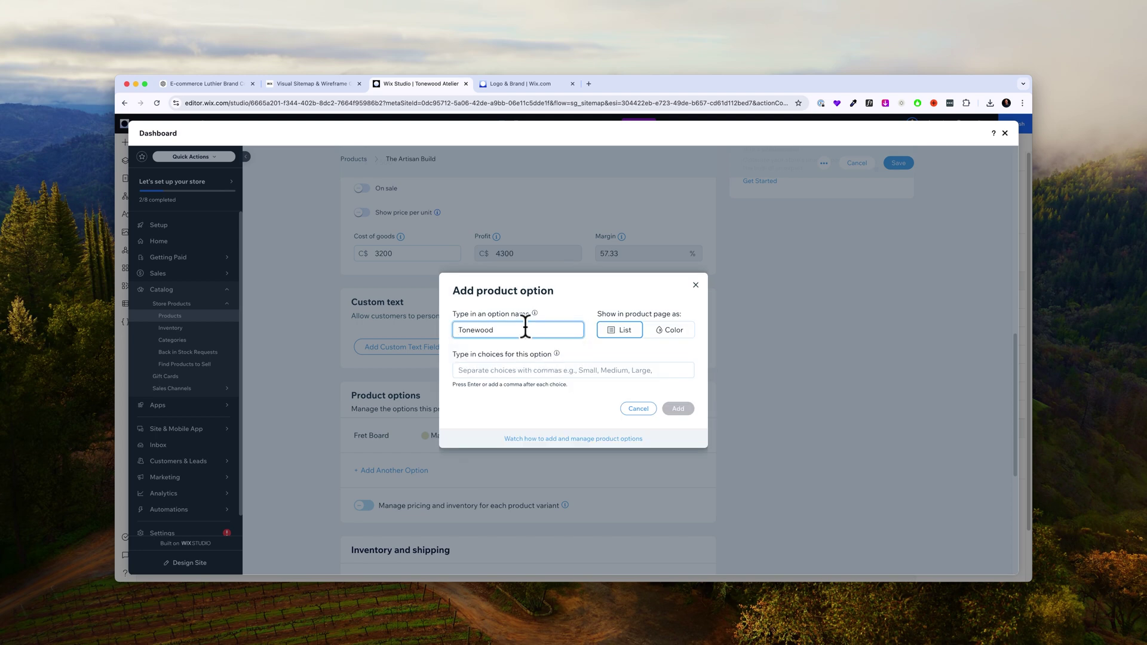
click(574, 370)
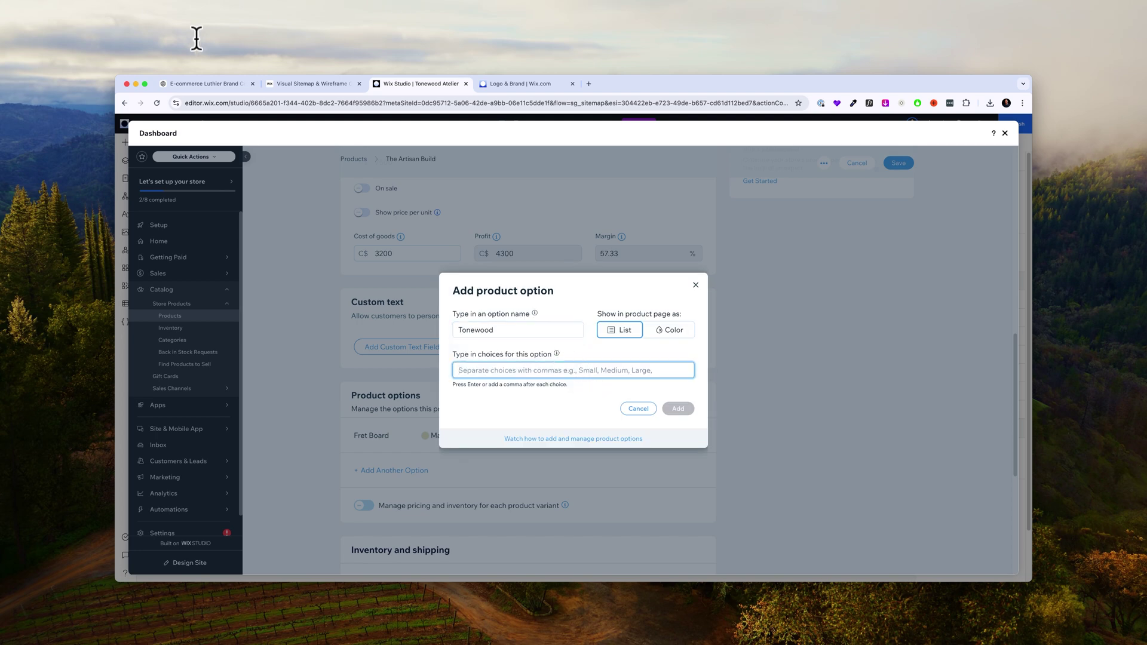
click(206, 83)
scroll(546, 350, down, 10)
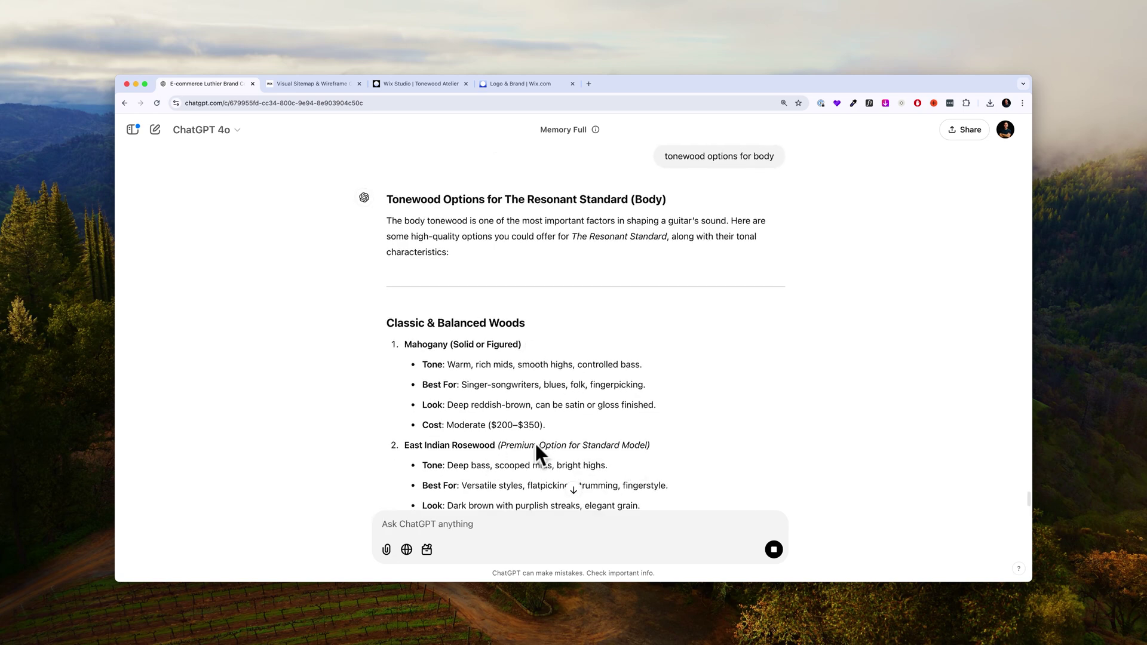
scroll(535, 444, down, 3)
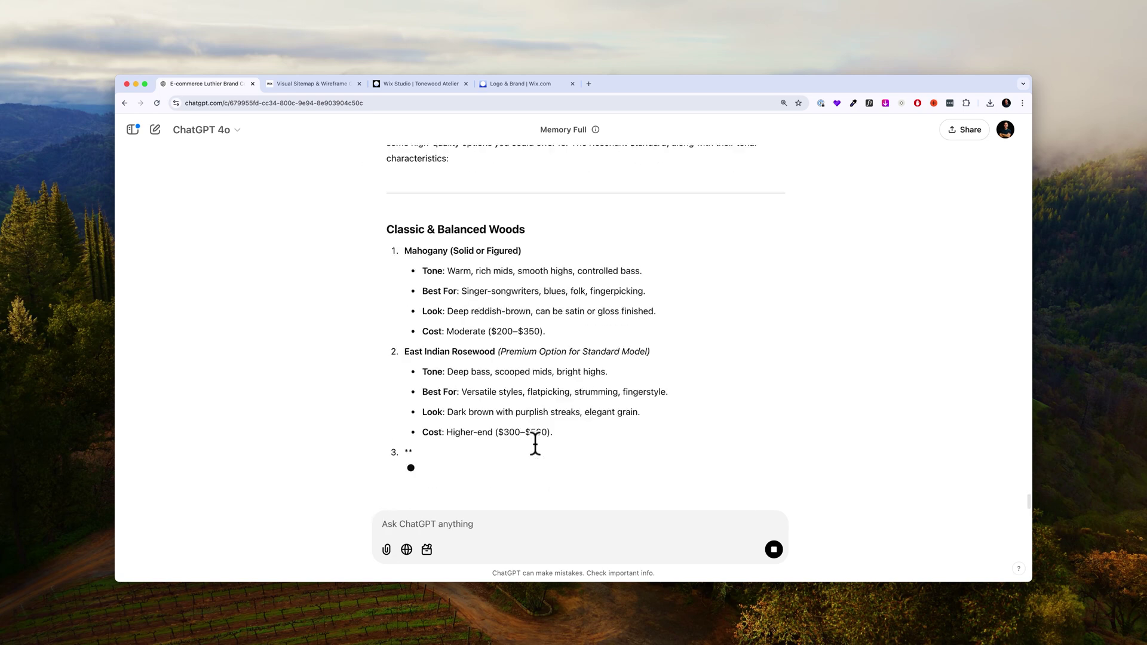
click(408, 84)
text(Maha)
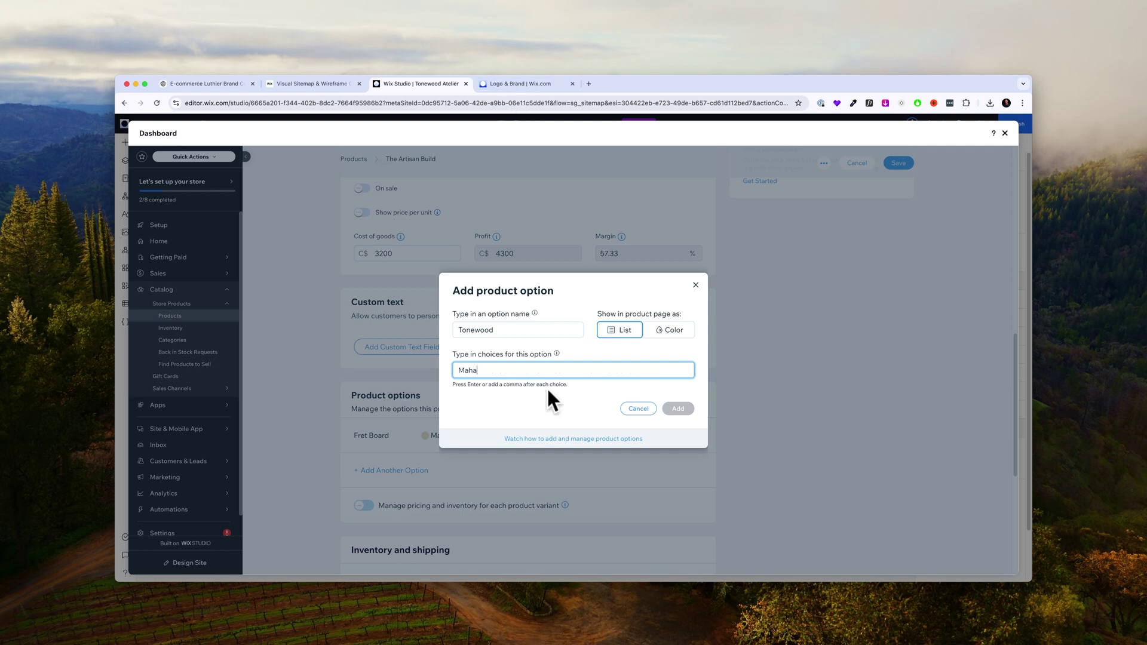
text(gony)
Step: Add Mahagony, Rosewood and Walnut tonewood choices and enable per-variant pricing and inventory
key(Return)
text(Rosewood Maple)
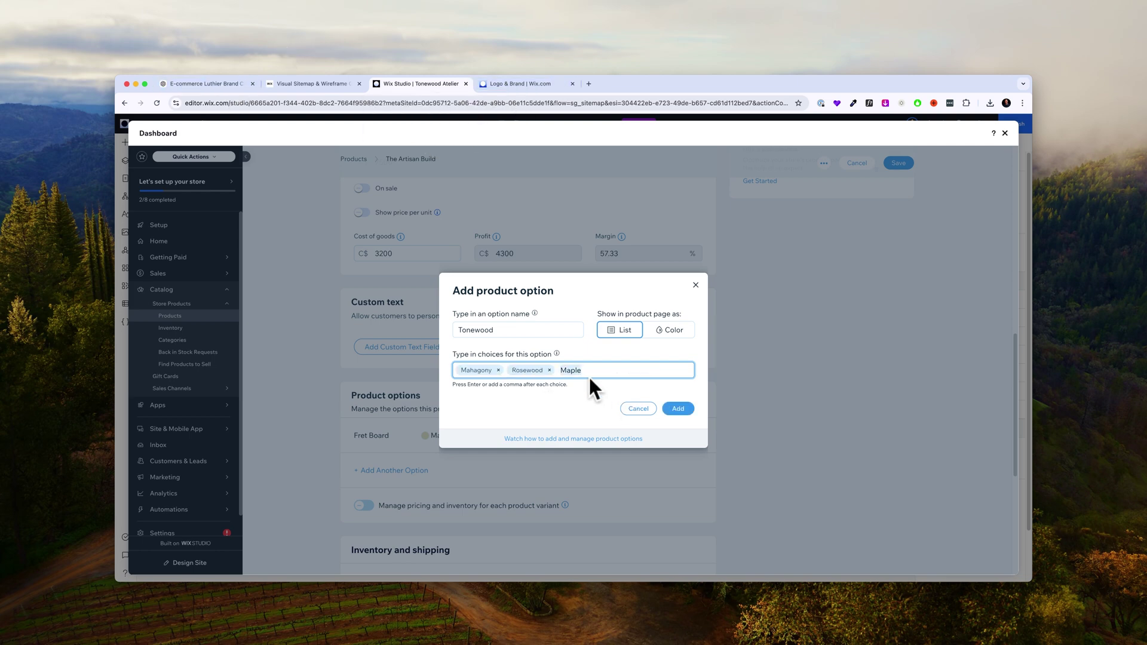
key(Return)
click(679, 409)
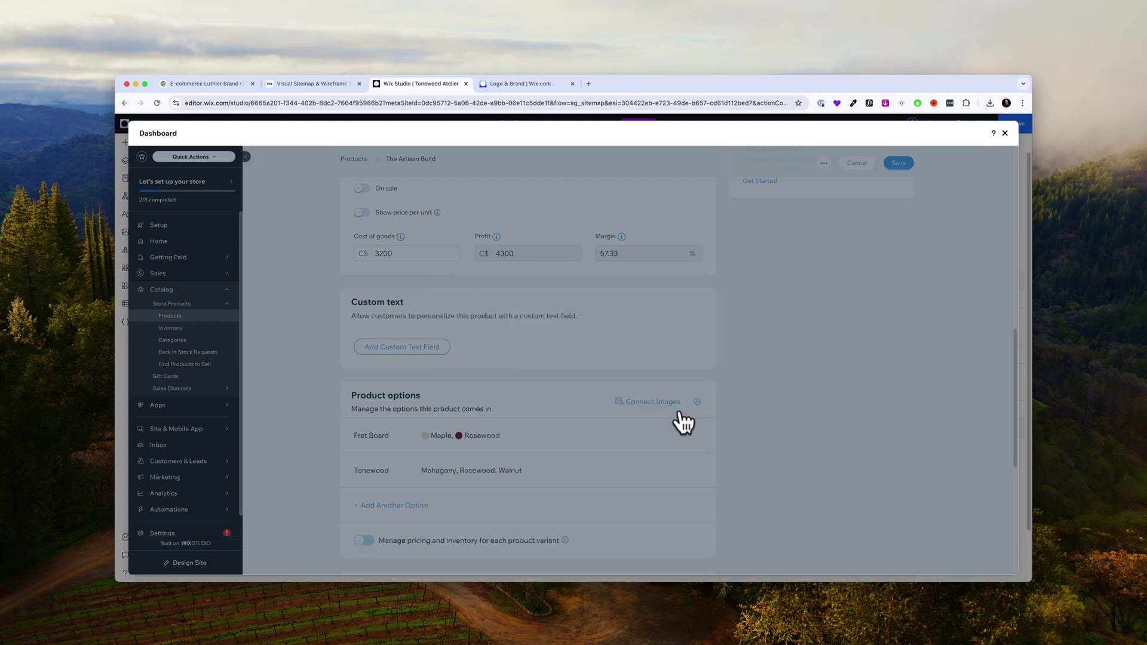
scroll(681, 413, down, 3)
click(363, 423)
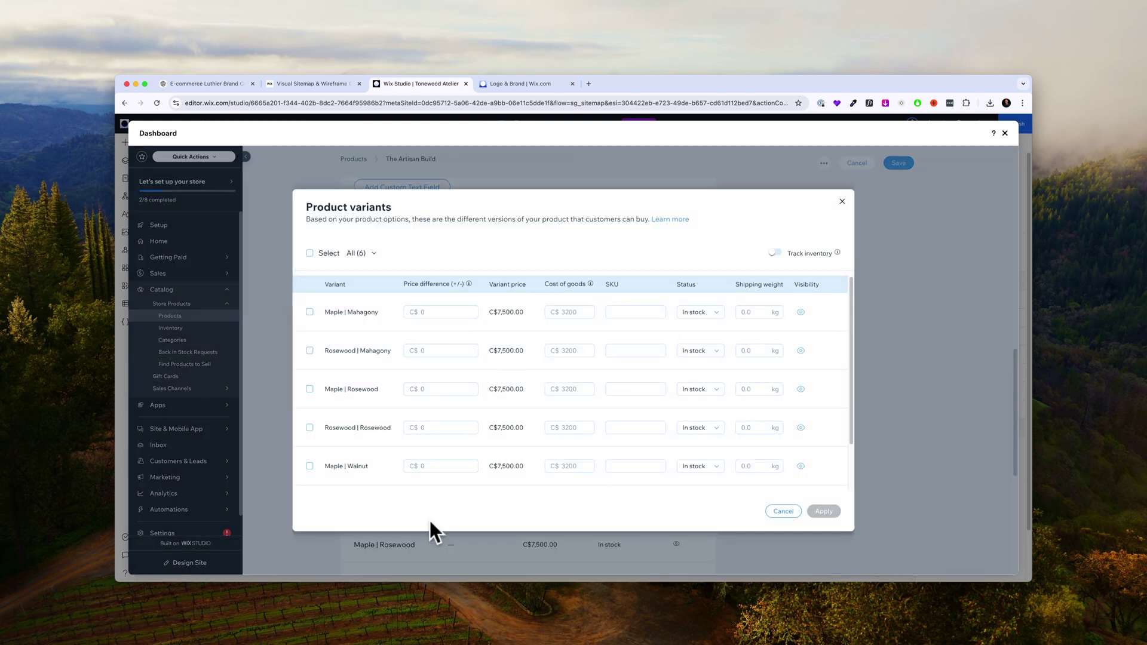
click(785, 512)
scroll(447, 475, down, 5)
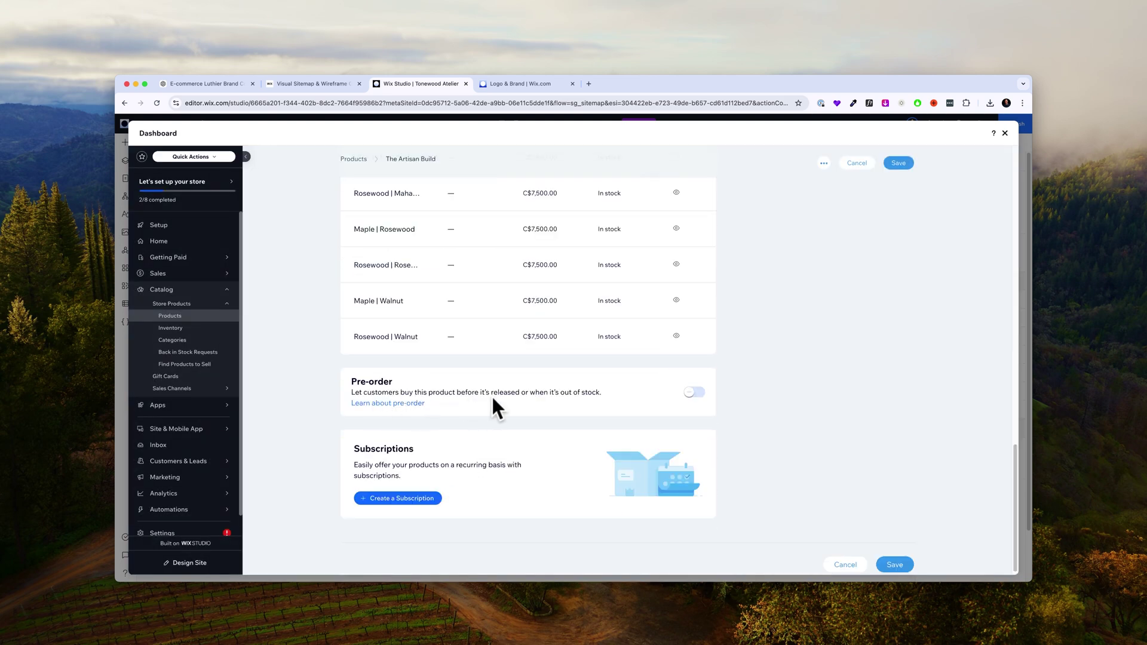
Step: Enable pre-order with the message 'Pre-order your custom guitar'
click(690, 392)
scroll(510, 468, down, 2)
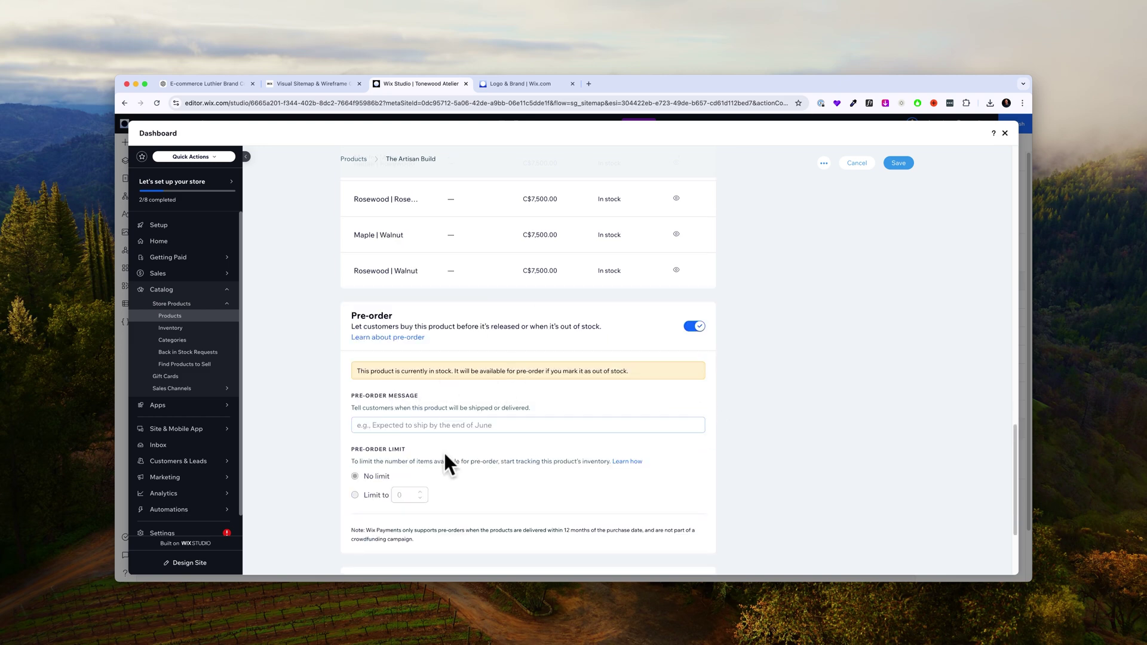
click(475, 427)
text(Pre-order your custom guitar)
scroll(475, 426, down, 3)
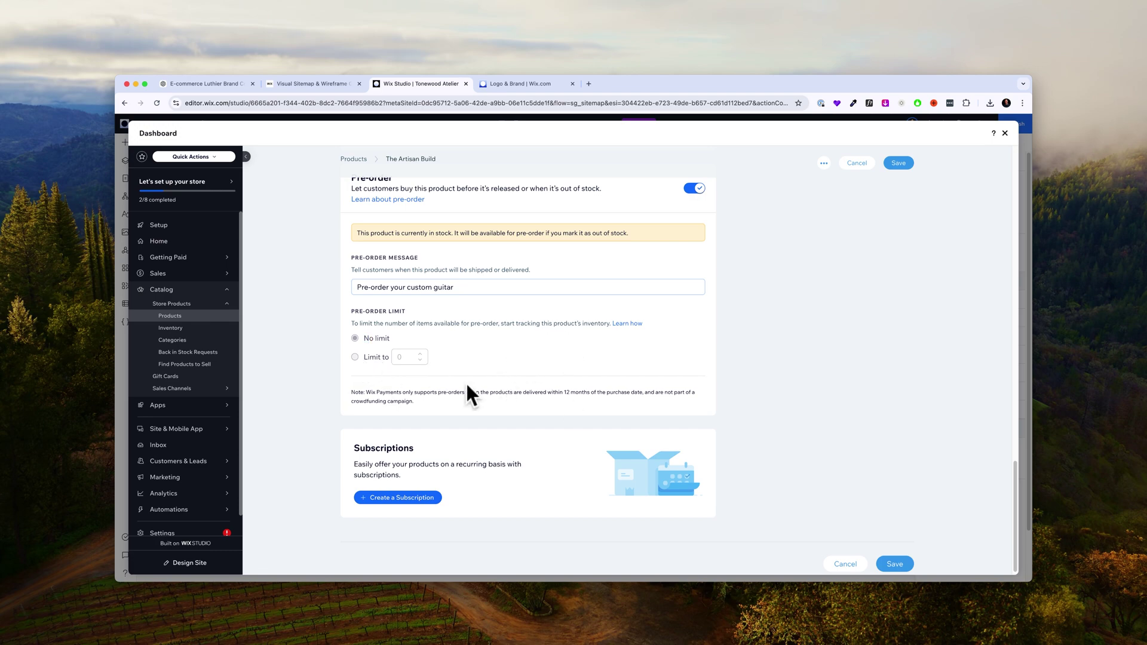
scroll(538, 404, up, 5)
scroll(619, 431, up, 8)
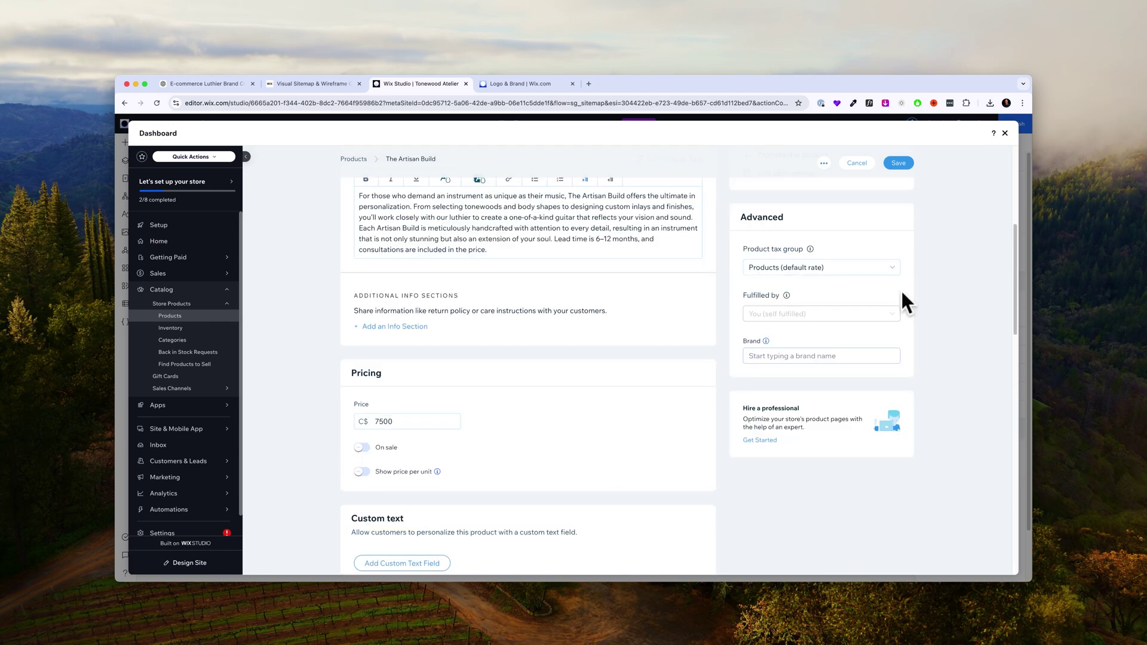
scroll(901, 289, up, 8)
Step: Add two Unsplash 'Acoustic Guitar' photos to The Artisan Build and save the product
click(437, 276)
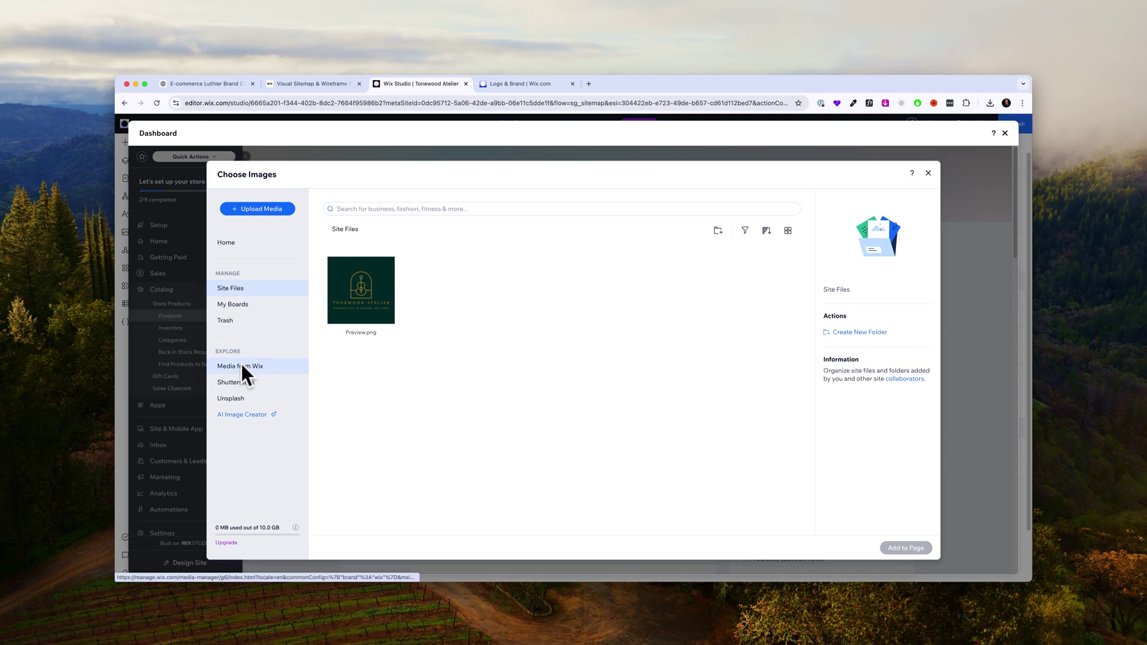
click(230, 398)
click(456, 209)
text(Acoustic Guitar)
key(Return)
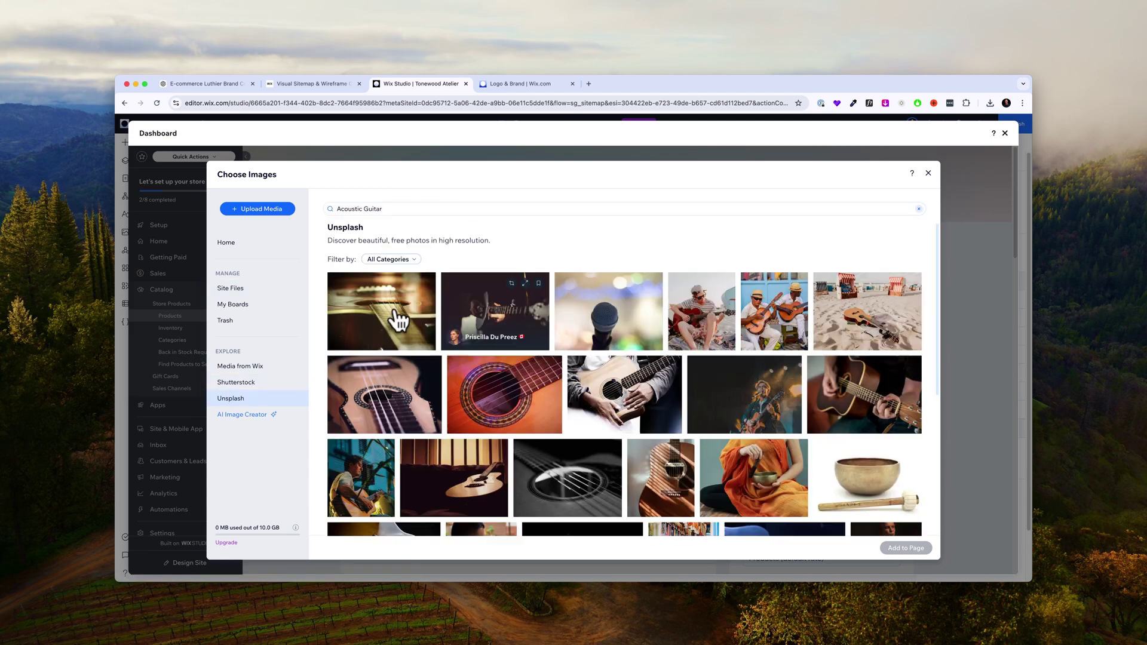
click(380, 309)
click(864, 394)
scroll(586, 471, down, 1)
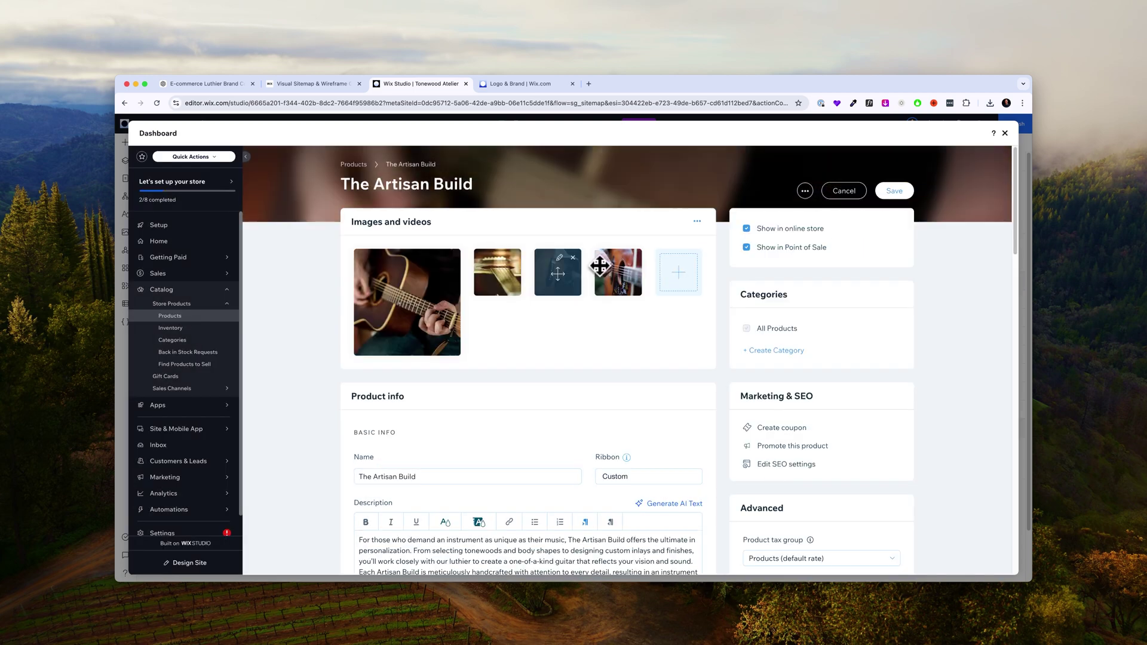
click(894, 190)
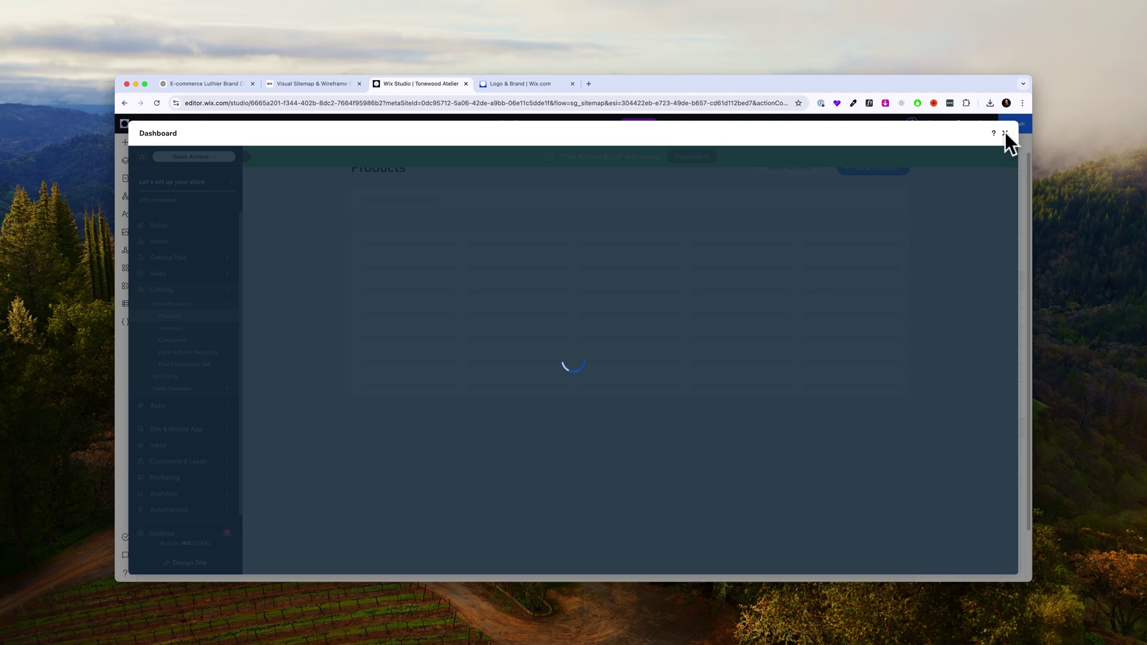
Step: Preview the store and open The Artisan Build product page
click(1005, 132)
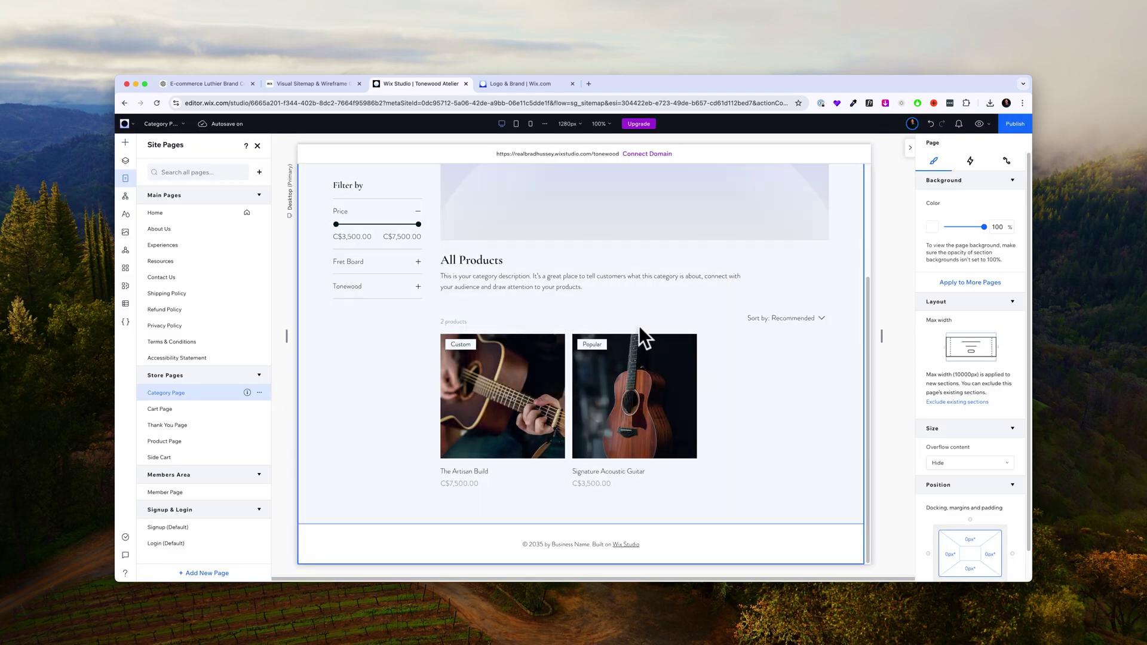
click(980, 124)
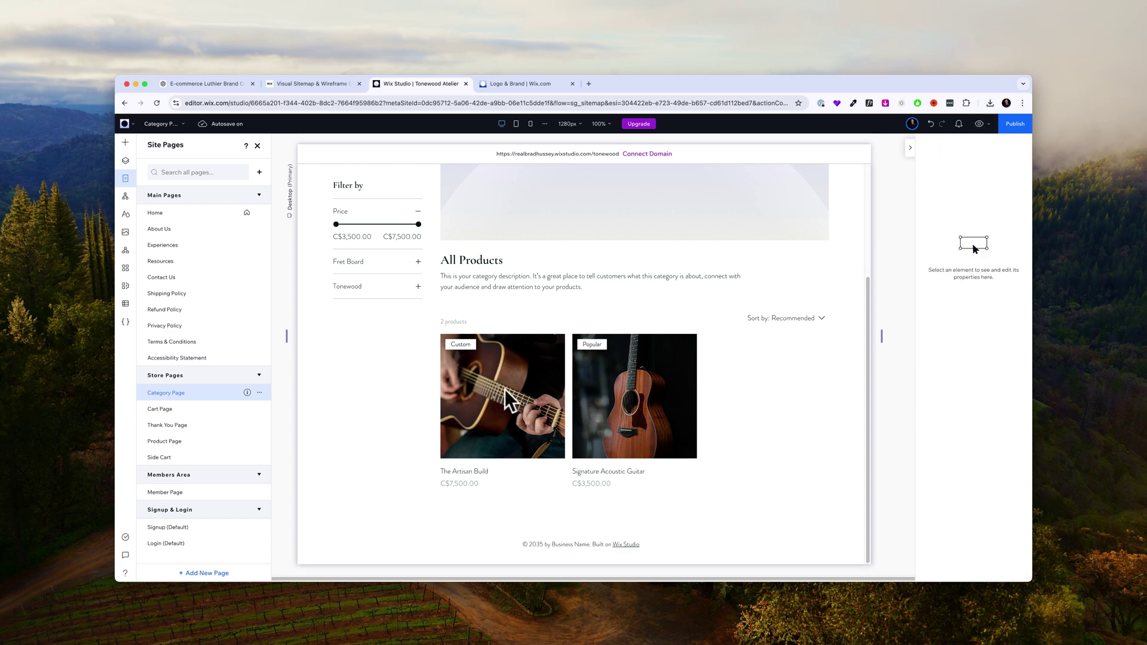
click(515, 404)
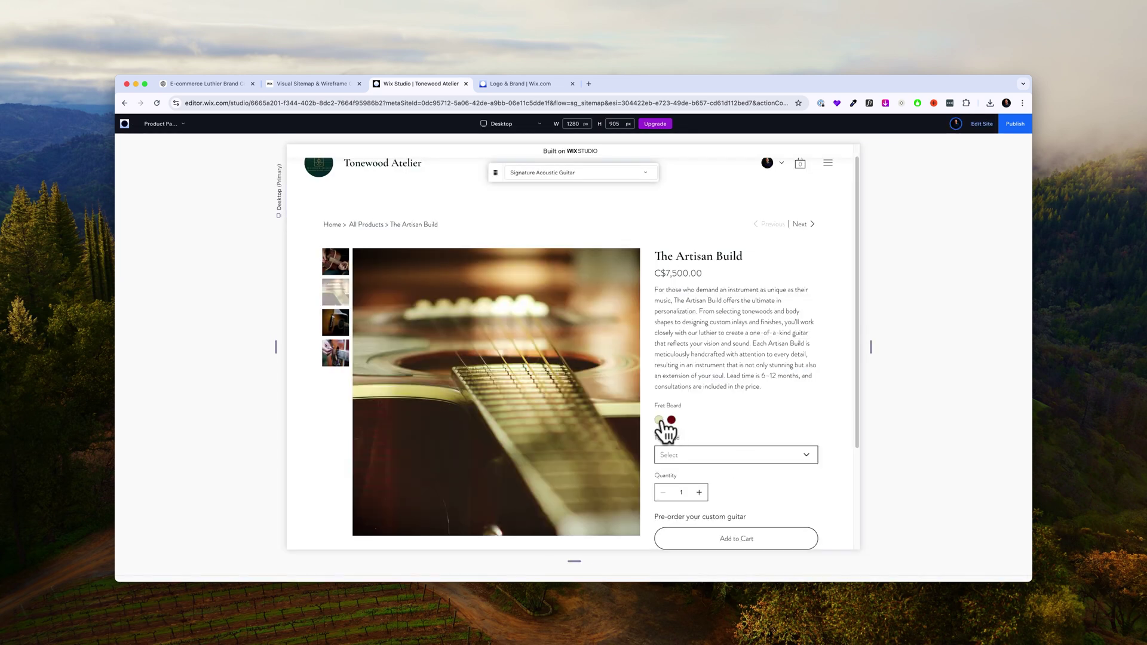
Step: Try the Maple fret board and Rosewood tonewood choices, then exit the preview
click(659, 421)
scroll(681, 413, down, 1)
click(726, 419)
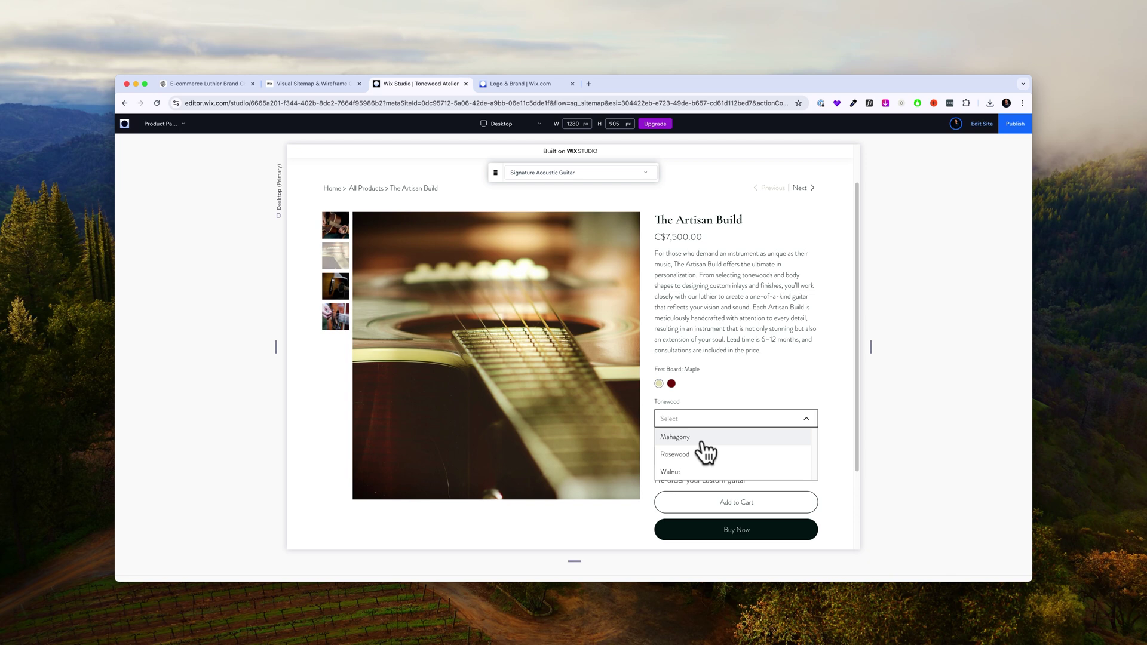
click(682, 455)
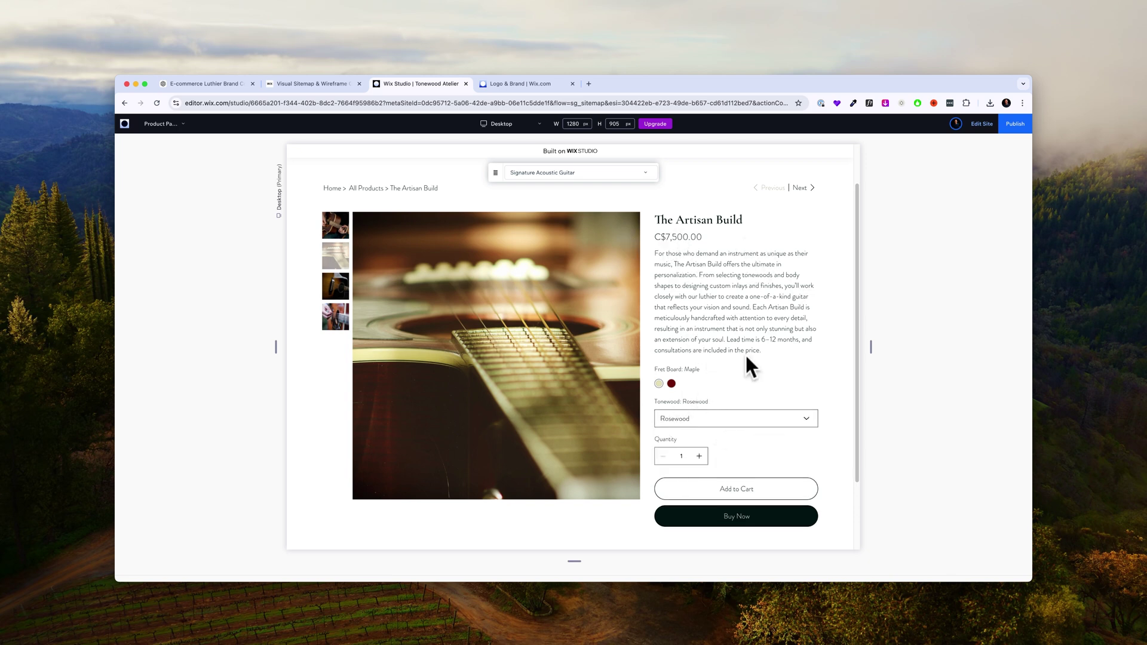
scroll(714, 461, down, 2)
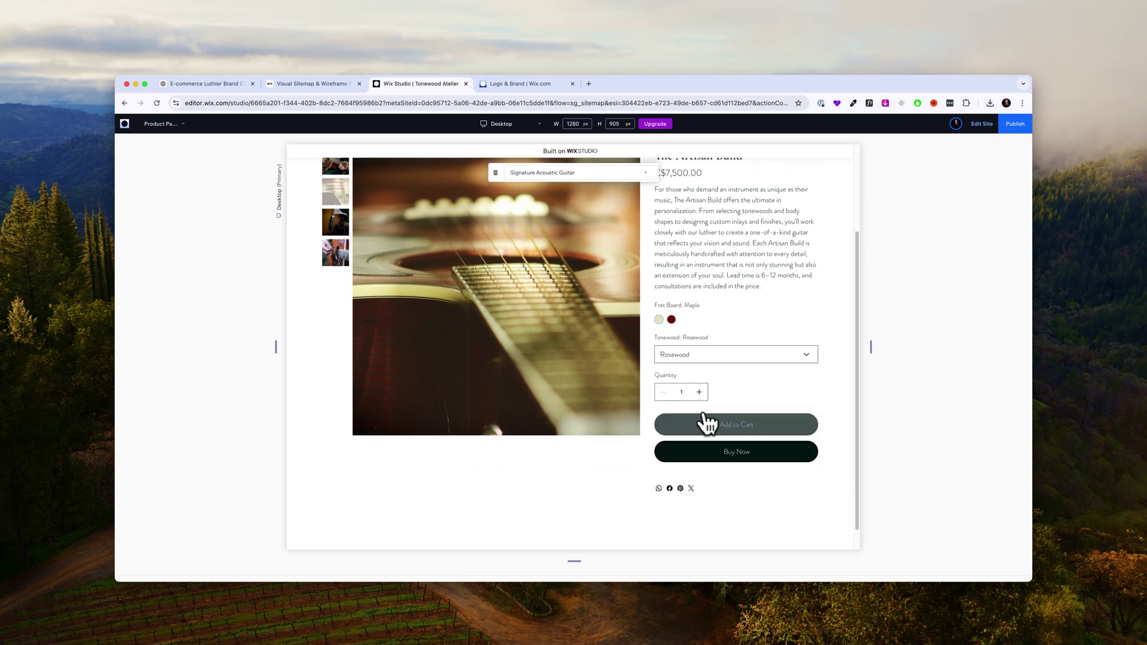
scroll(757, 404, up, 5)
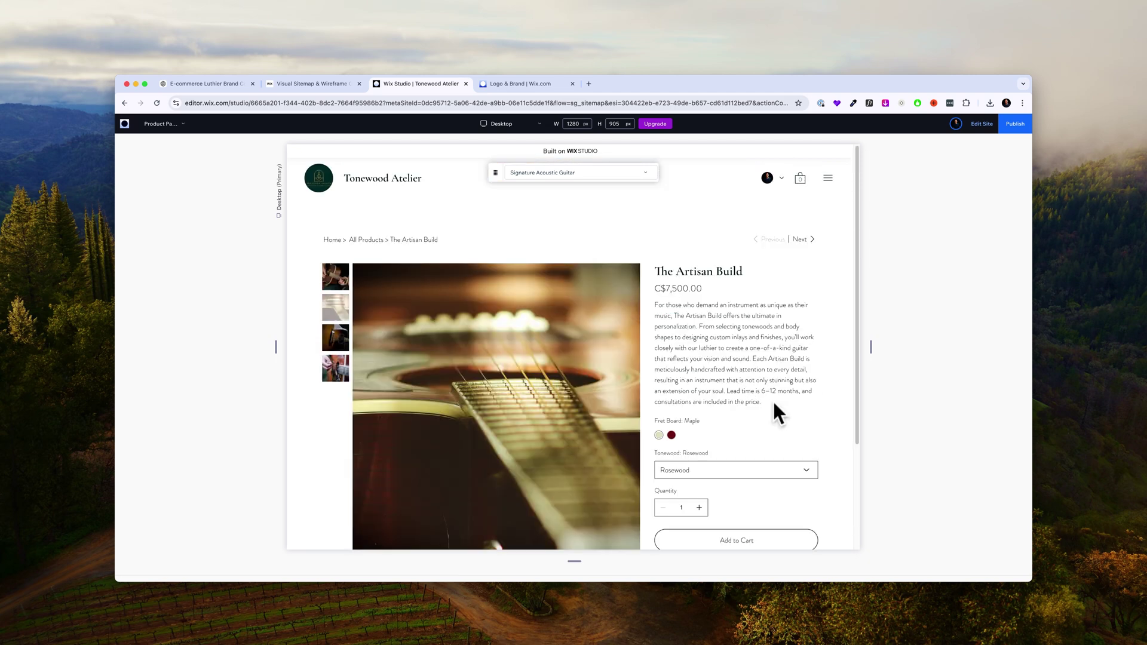
scroll(777, 397, down, 3)
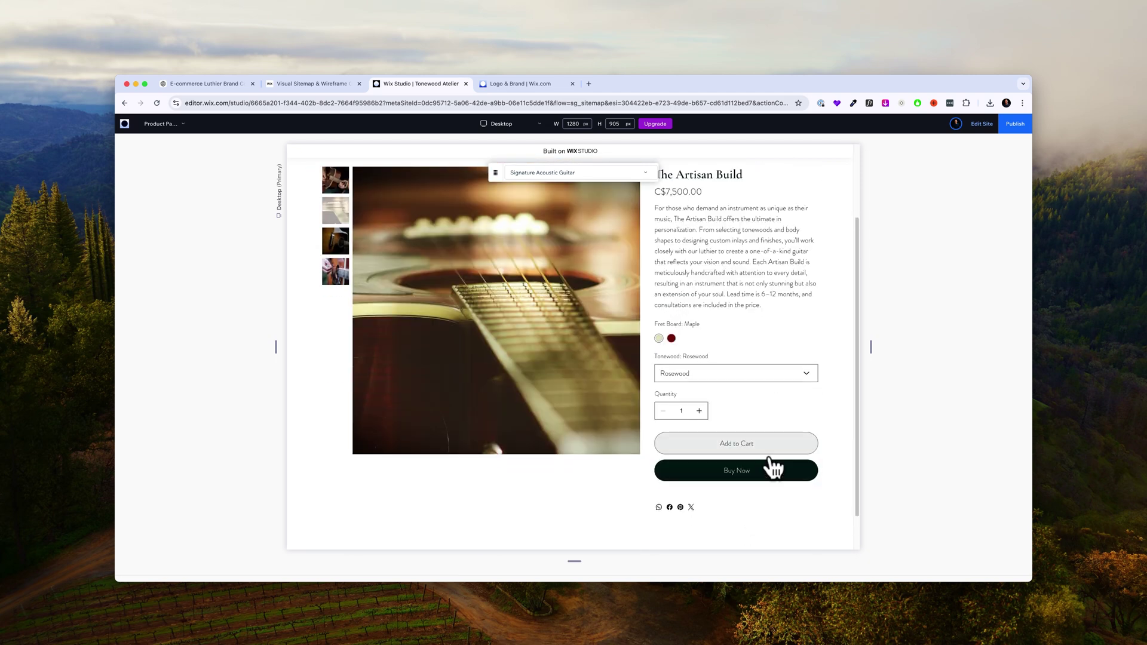
scroll(775, 377, up, 2)
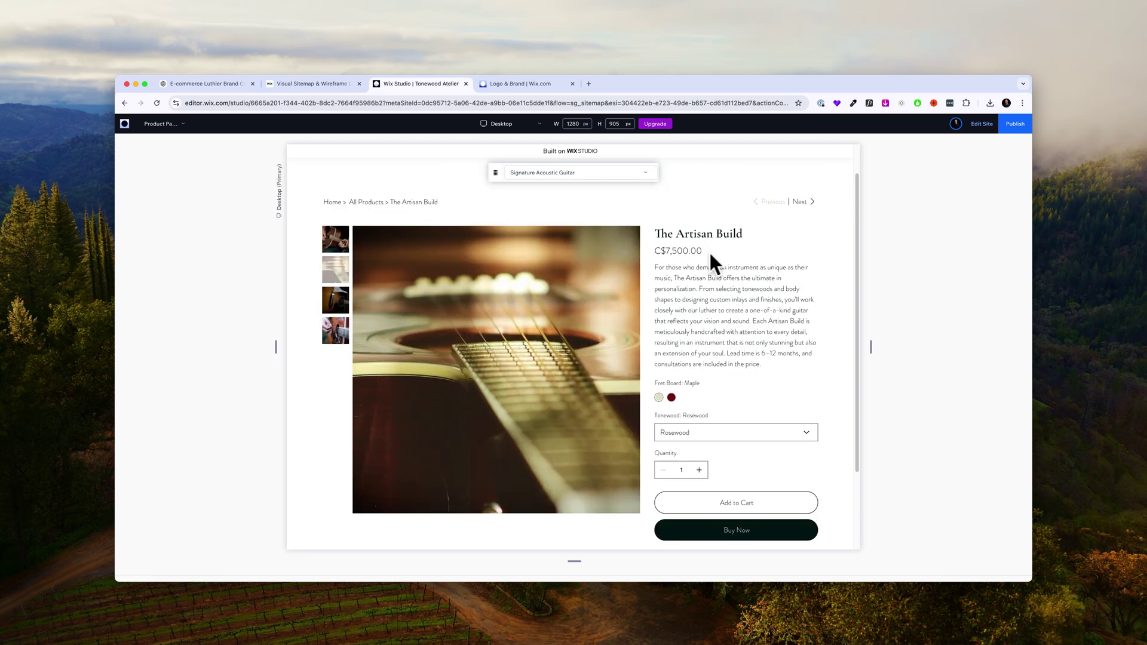
click(709, 250)
click(983, 125)
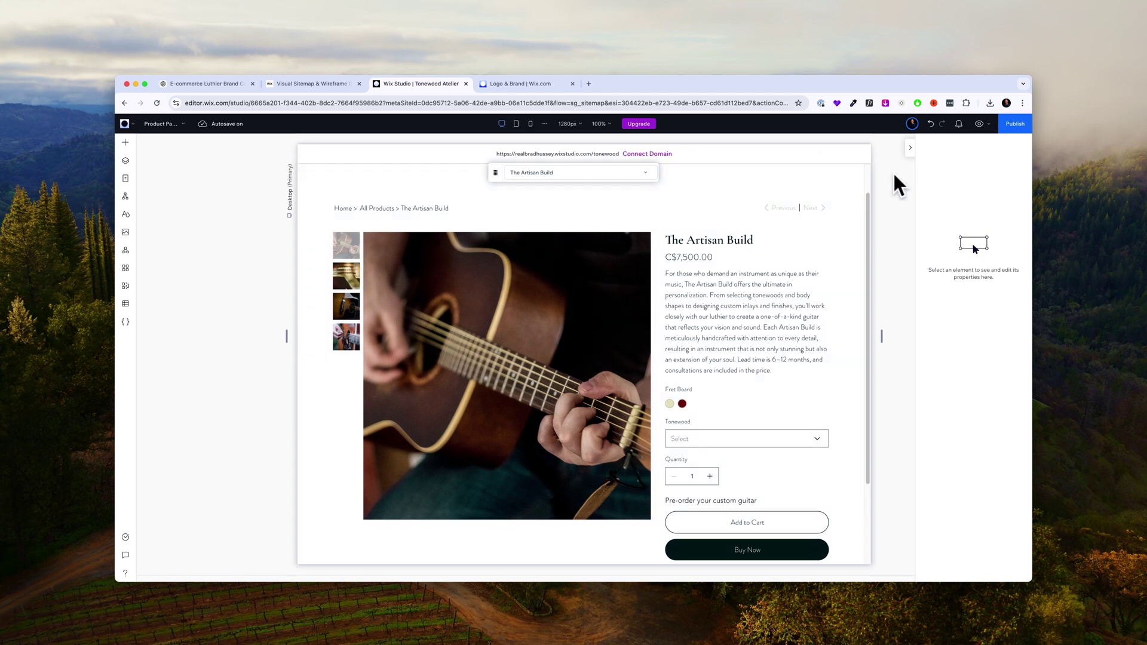
scroll(745, 295, down, 2)
scroll(728, 330, up, 2)
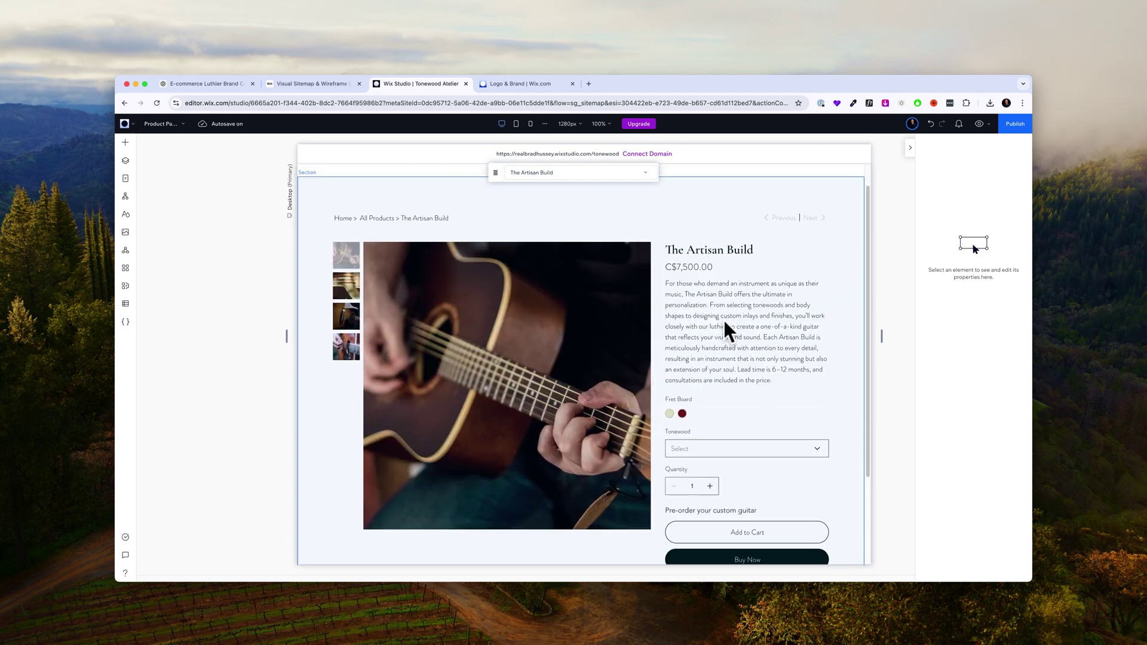
scroll(729, 314, up, 1)
Step: Add a Rosewood fret board Signature Acoustic Guitar at C$3,850 to the cart
click(235, 256)
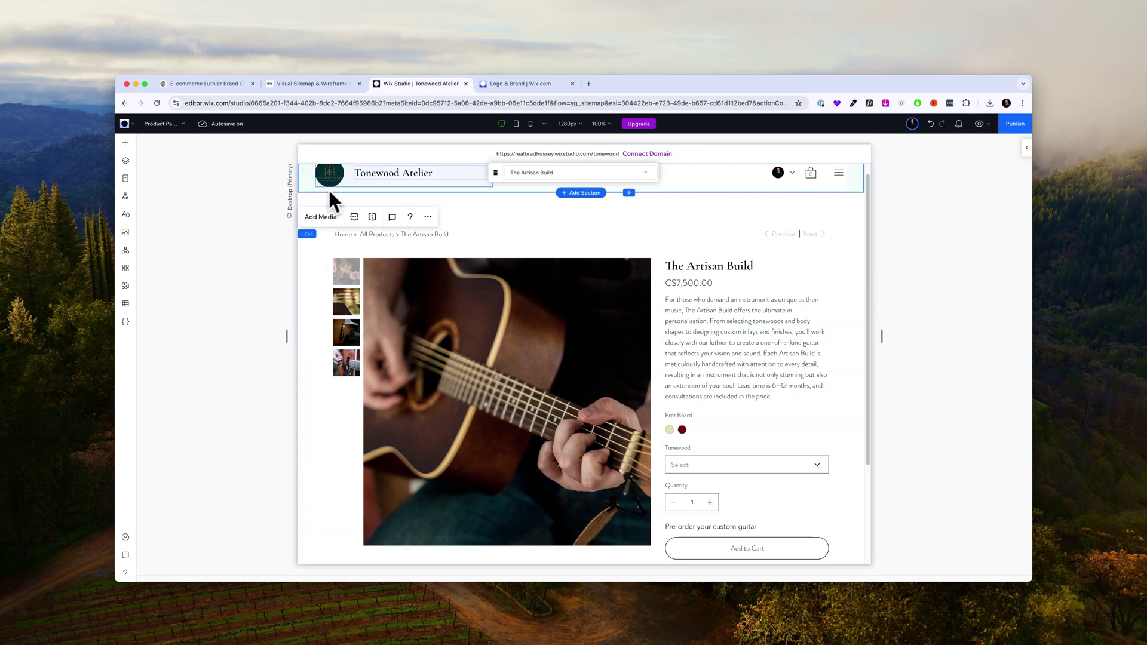
drag(861, 183, 870, 260)
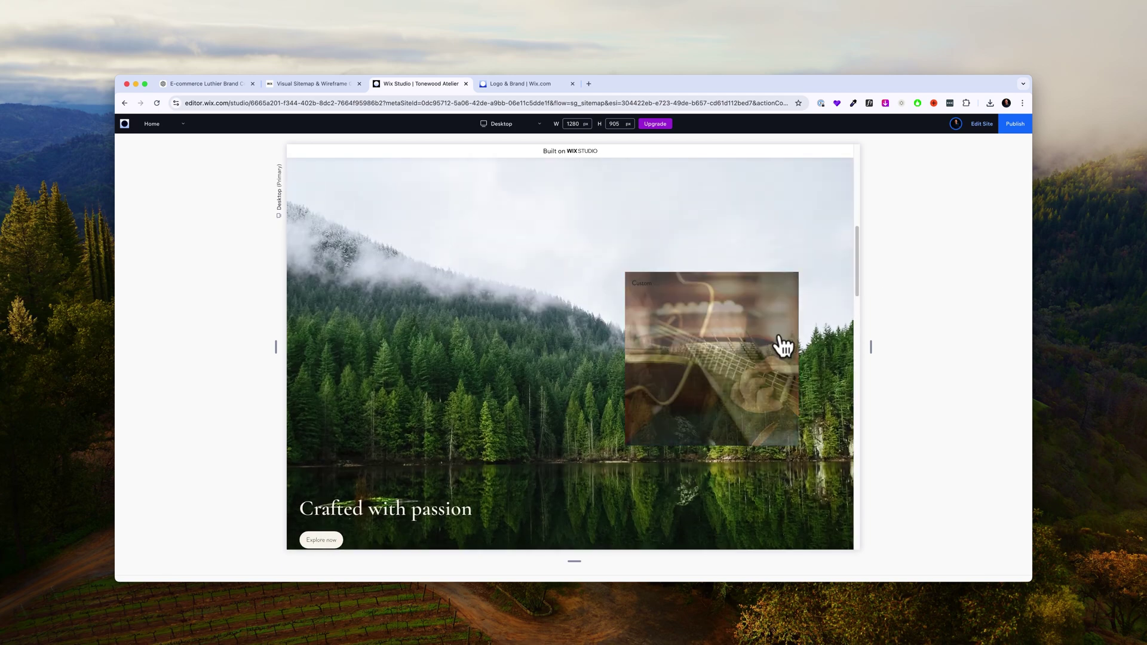
click(827, 331)
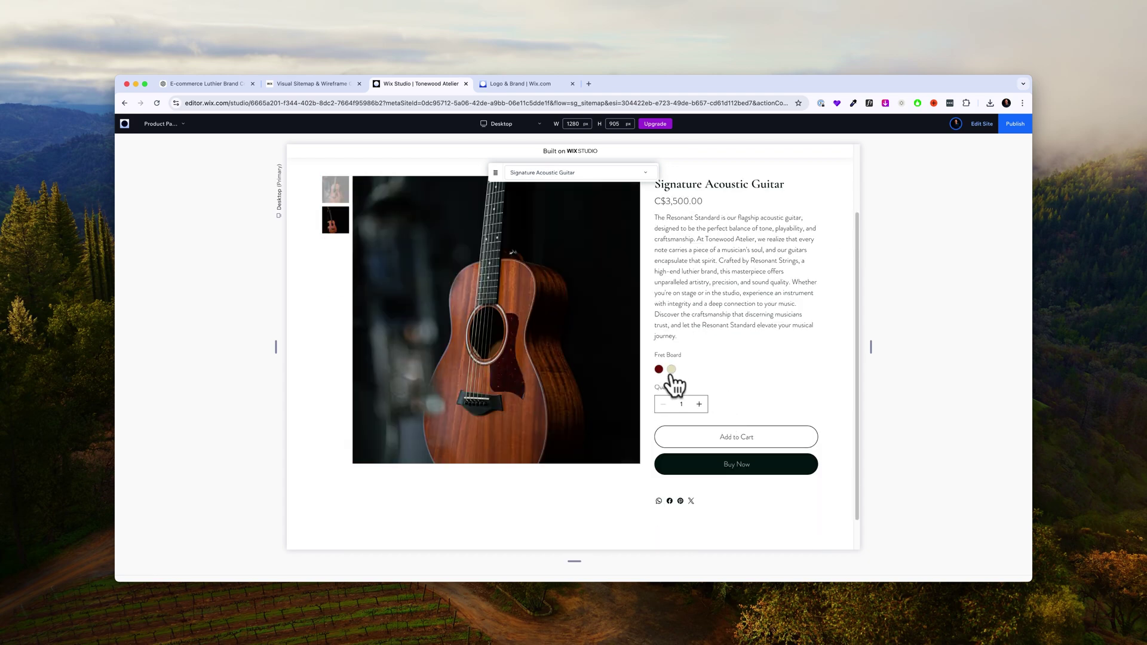
click(672, 371)
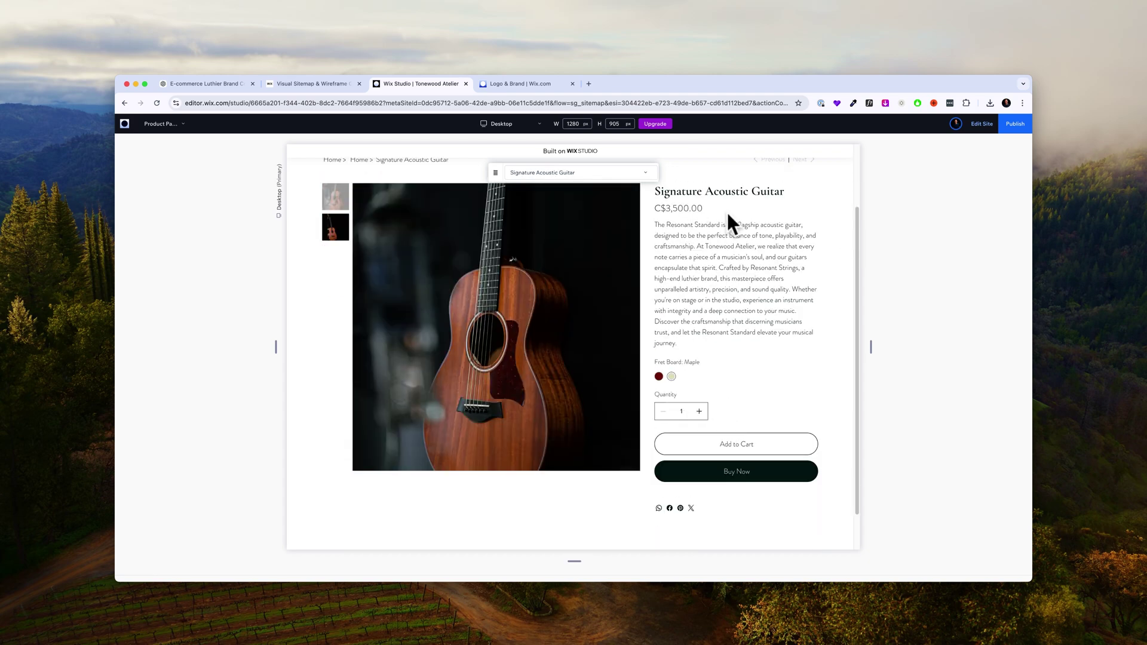
click(660, 375)
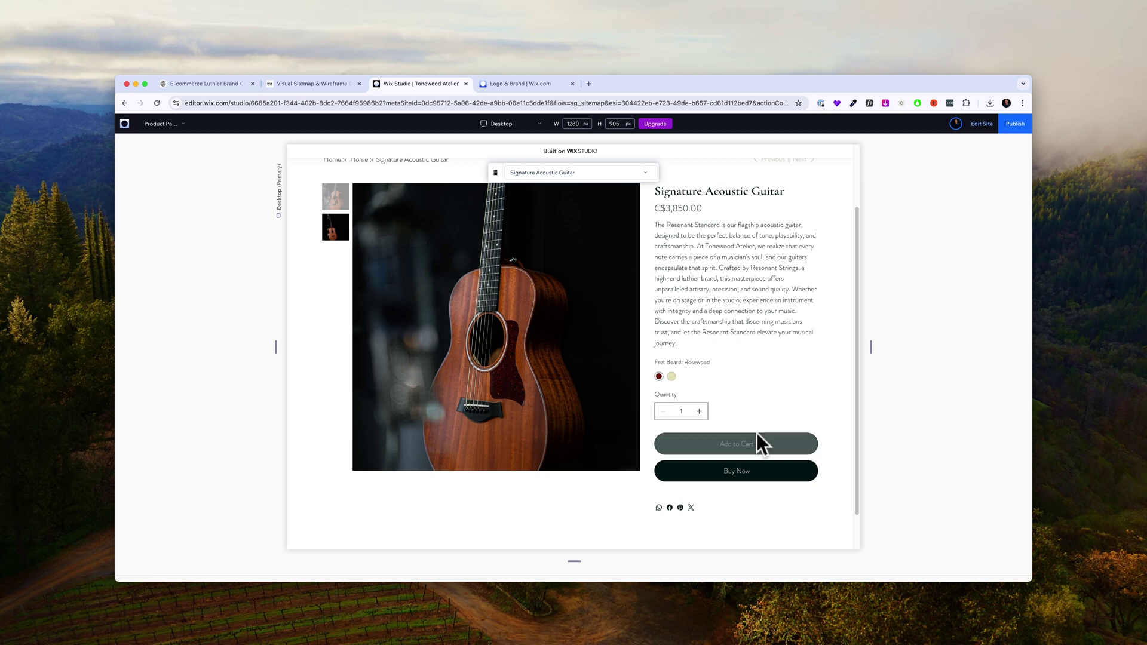
click(748, 447)
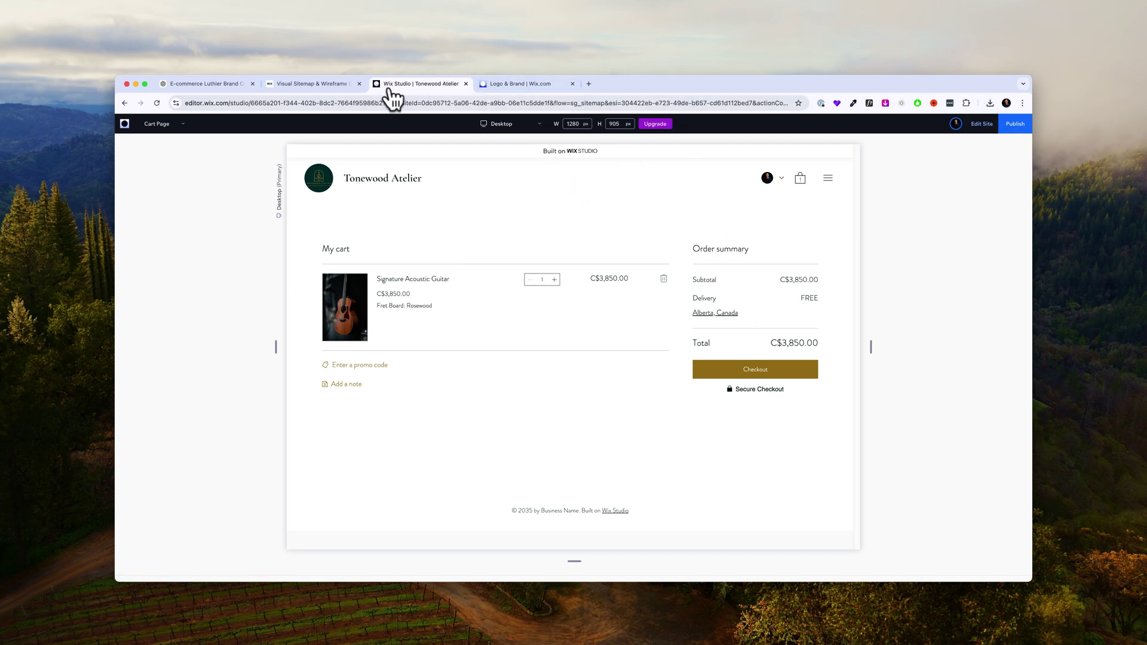
Step: Exit preview and open the dashboard's store product list in a new tab
key(Escape)
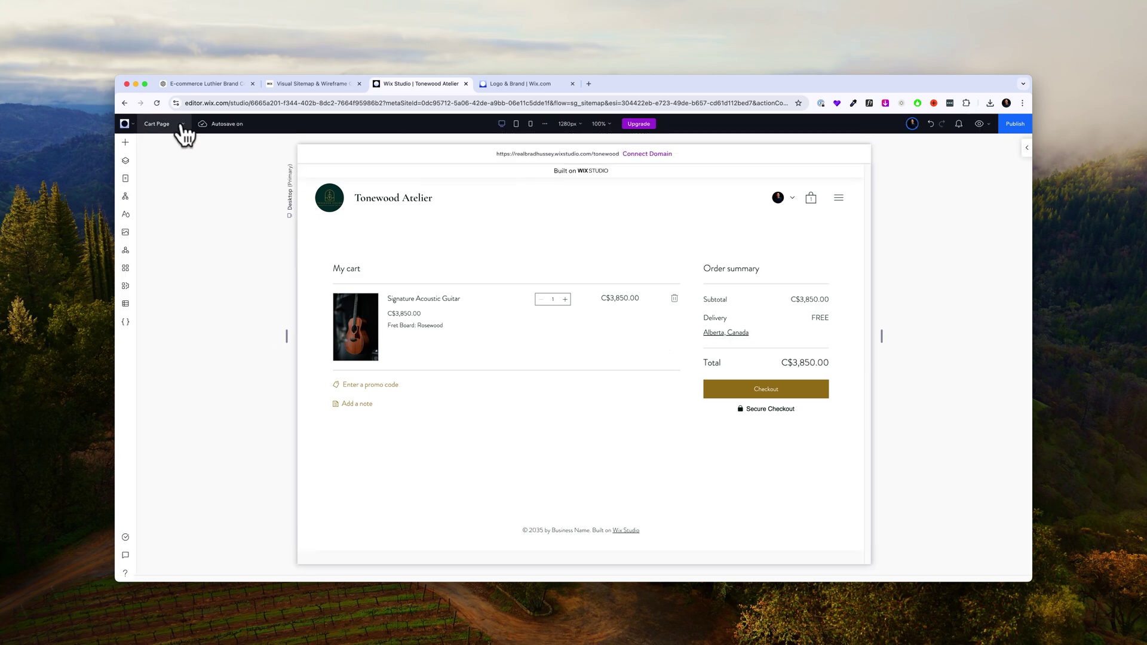
click(125, 124)
click(157, 159)
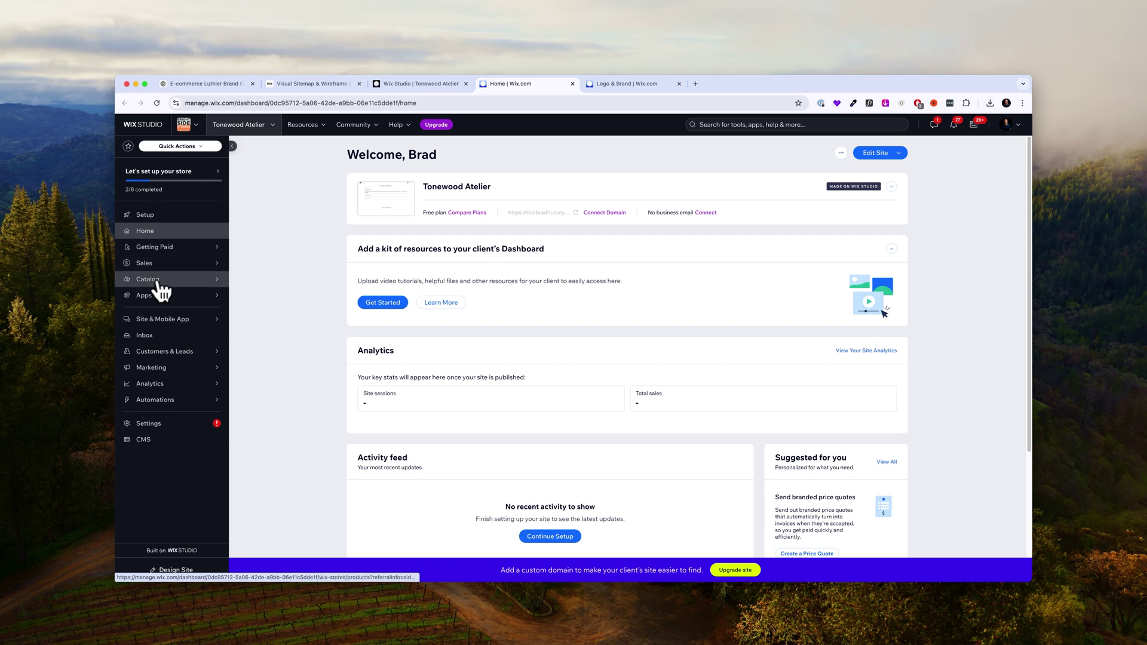
click(160, 280)
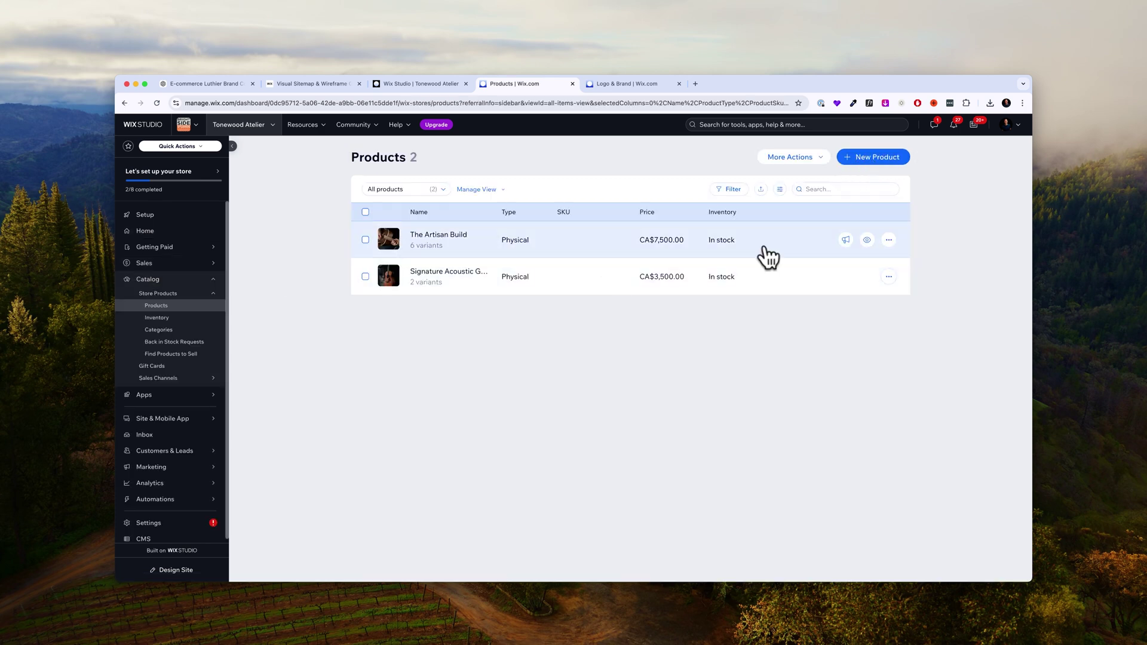
Step: Open The Artisan Build's product details from its row actions
click(791, 157)
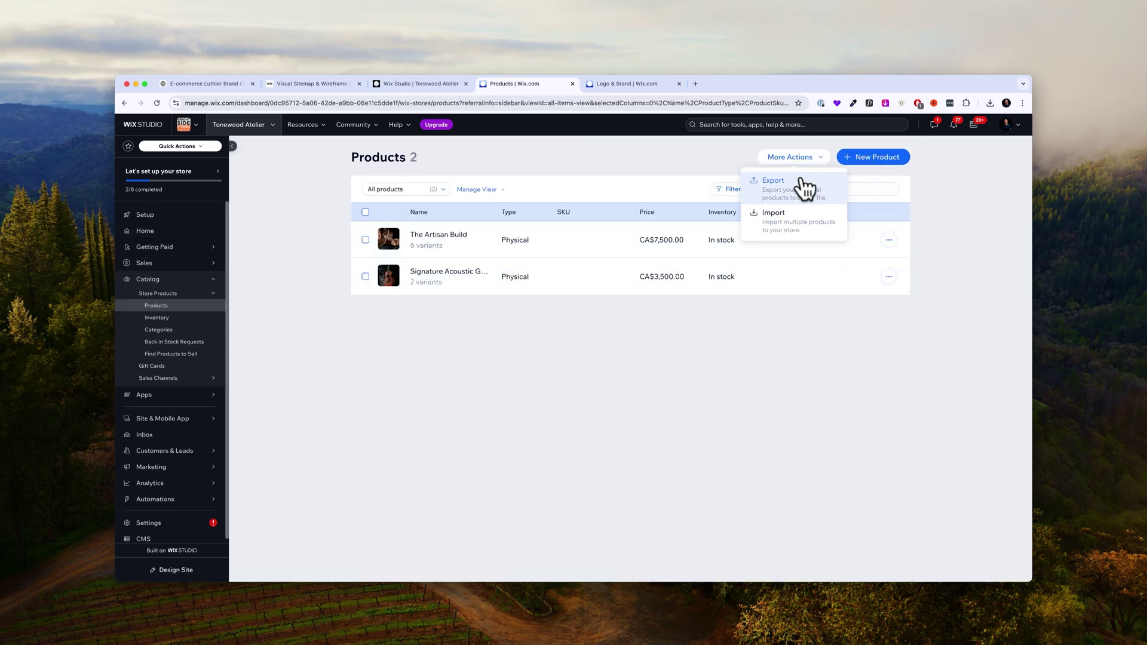
click(812, 417)
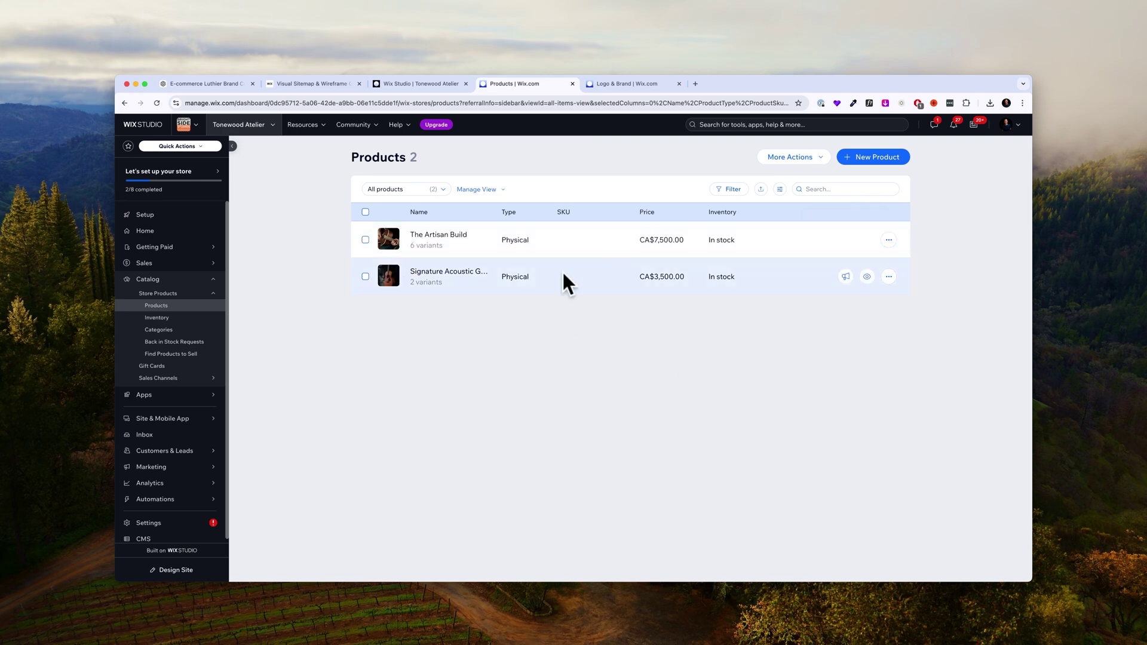
click(888, 240)
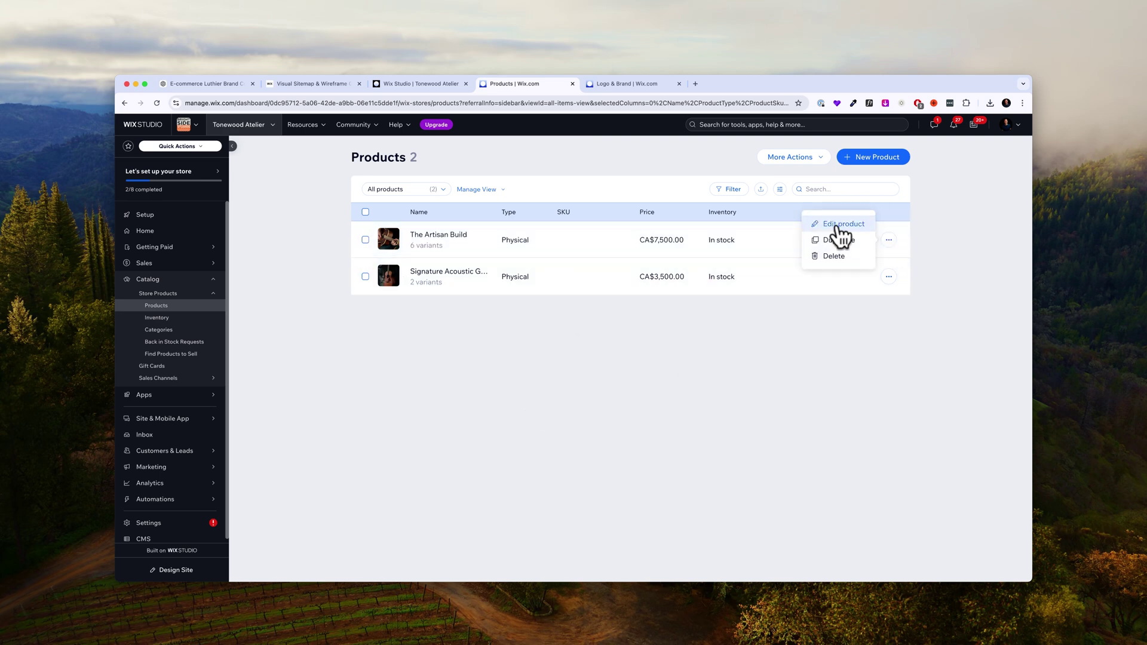
click(436, 235)
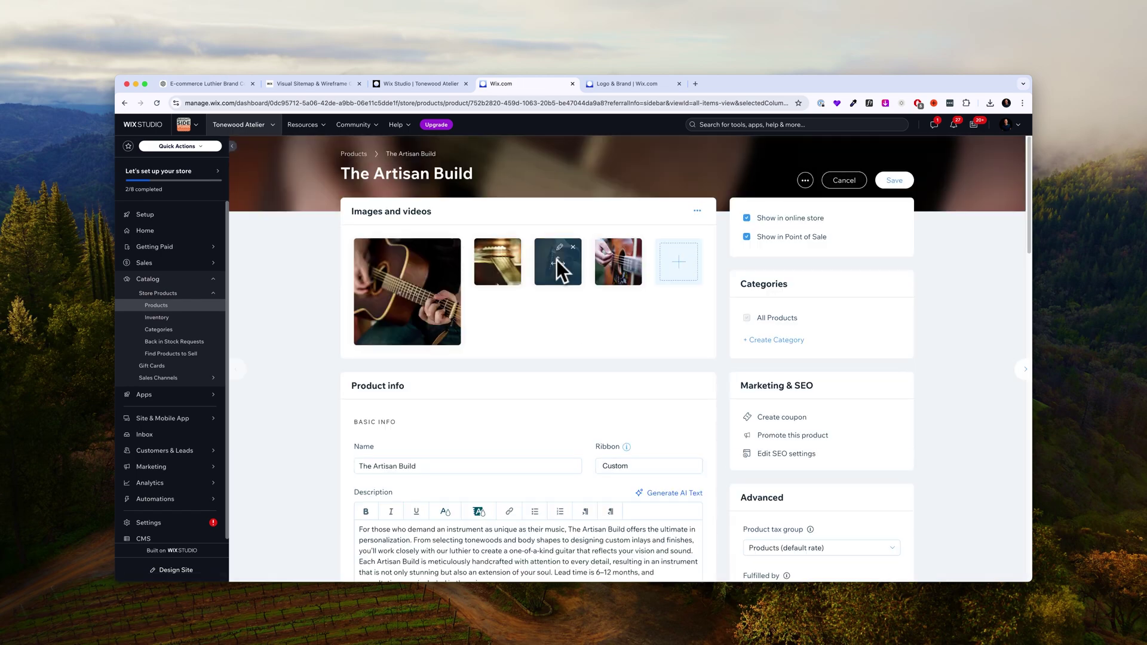
scroll(635, 389, down, 3)
scroll(580, 377, down, 3)
scroll(595, 390, down, 5)
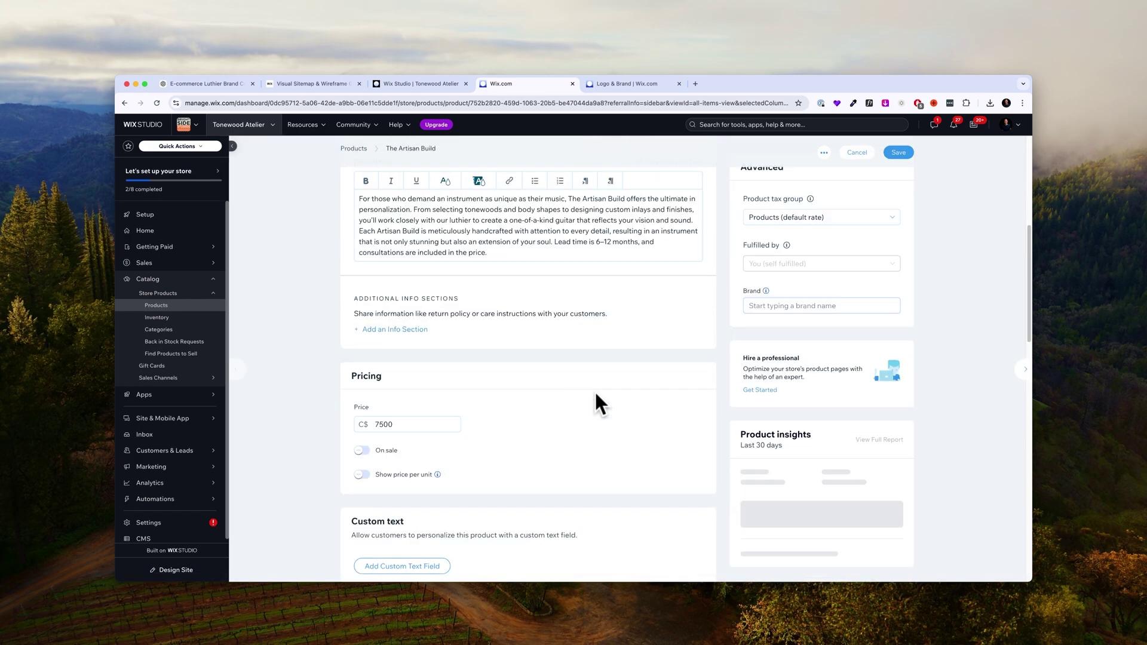
scroll(594, 390, up, 12)
Step: Bring up Getting Paid's payment method options, then return to the editor tab
click(164, 247)
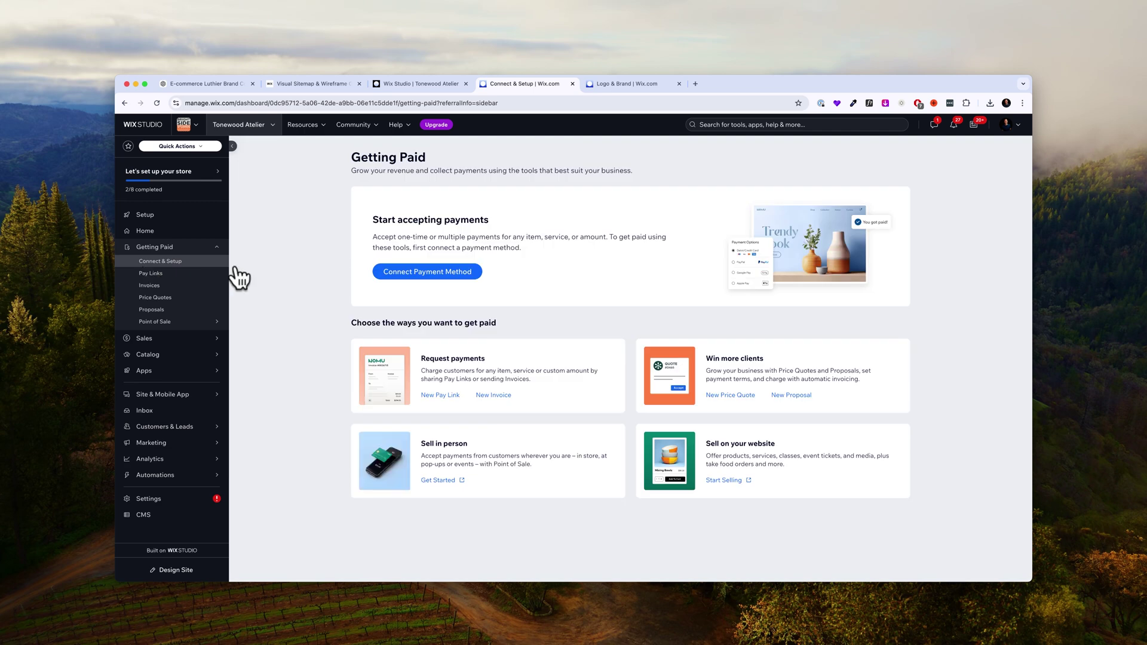
click(447, 272)
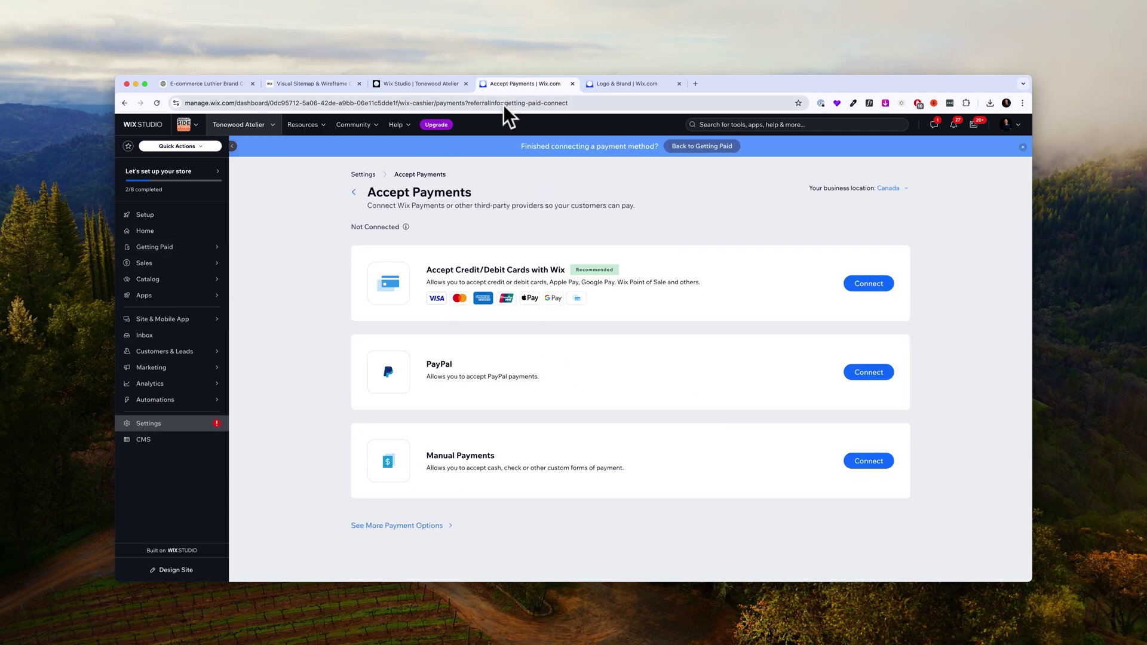
click(447, 86)
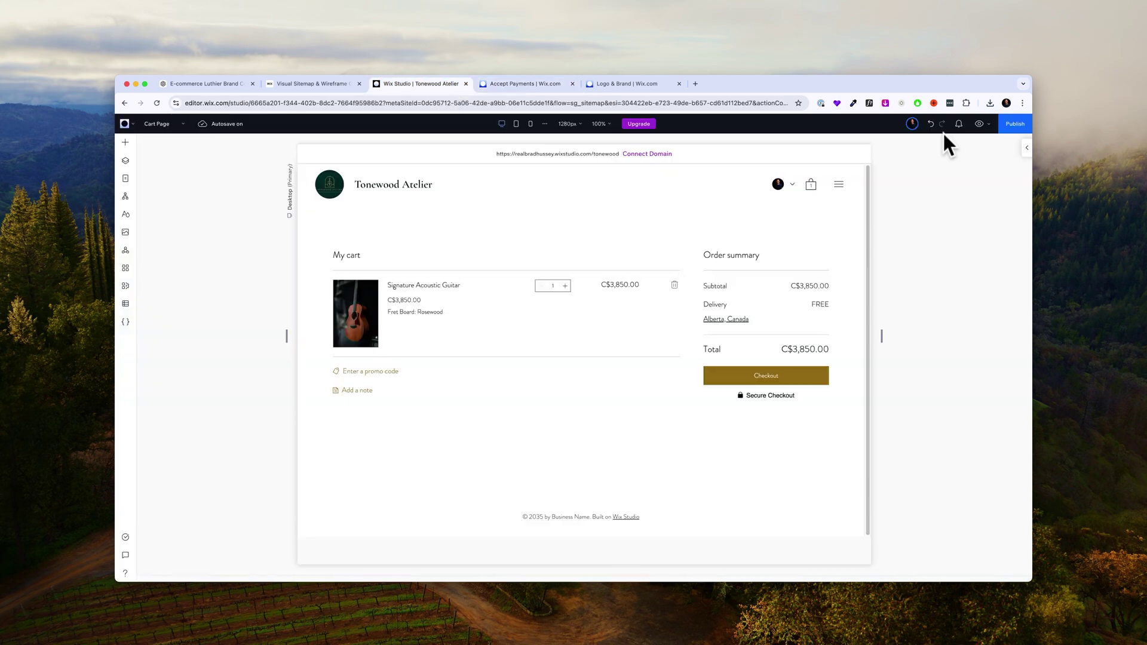
Step: Publish the site, then browse The Artisan Build's photos on the live store
click(1007, 125)
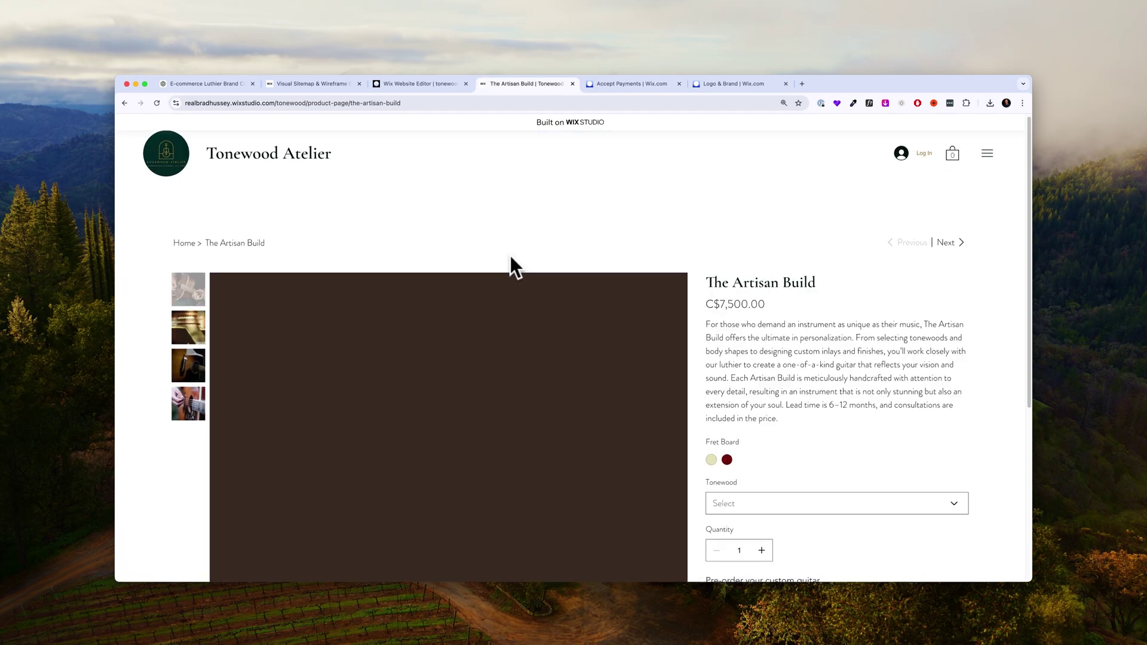
click(193, 276)
scroll(538, 404, down, 3)
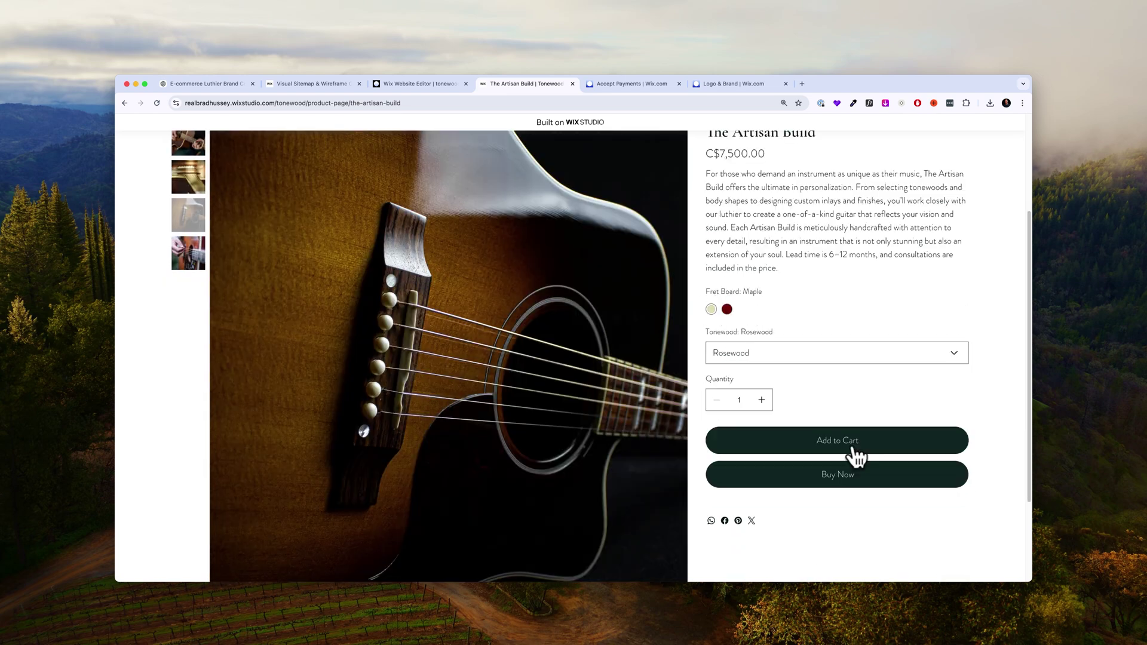
scroll(860, 449, up, 5)
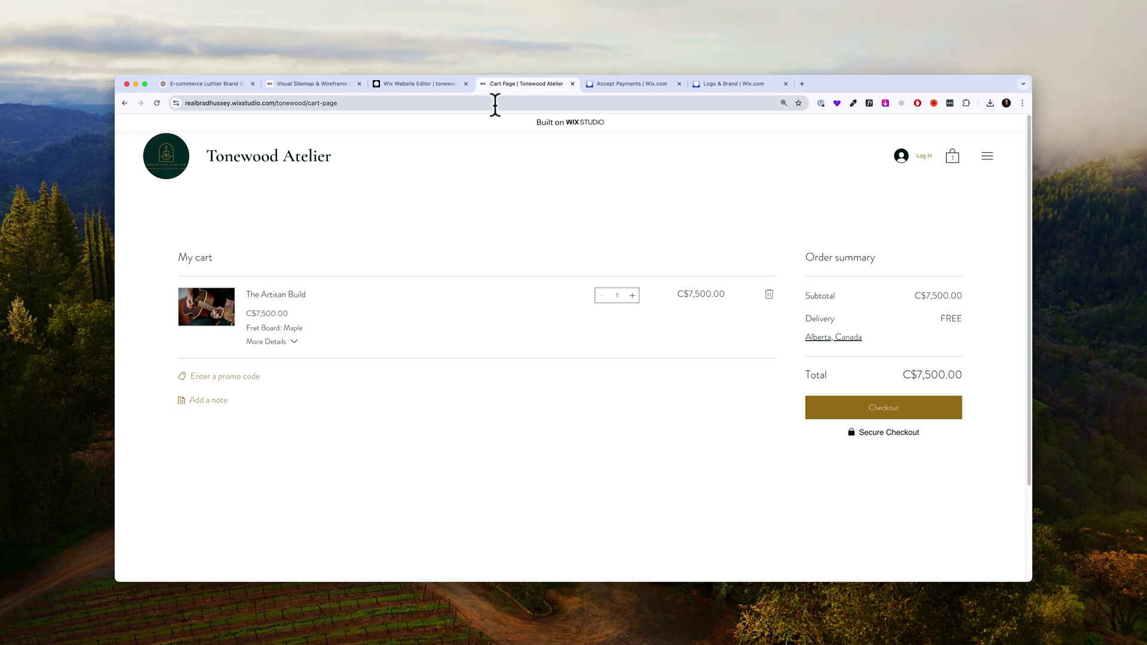
click(627, 84)
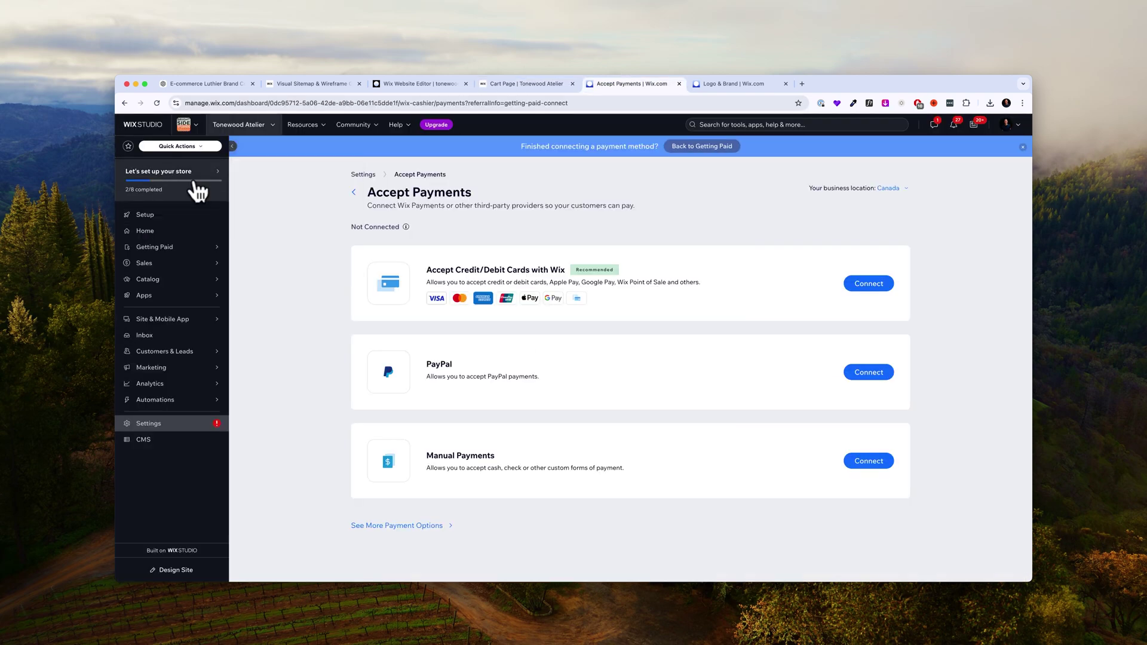